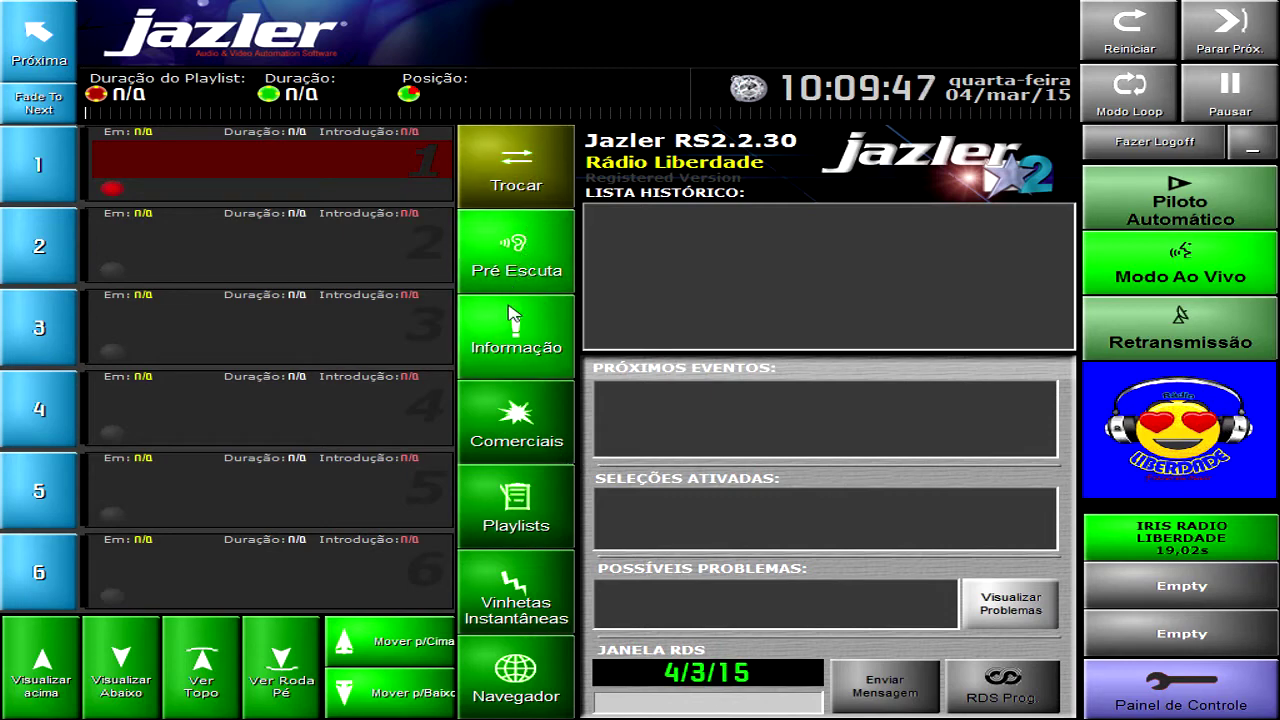
# Look over the studio's commercial break list, song list and instant jingle palette, closing each one again.
pyautogui.click(527, 458)
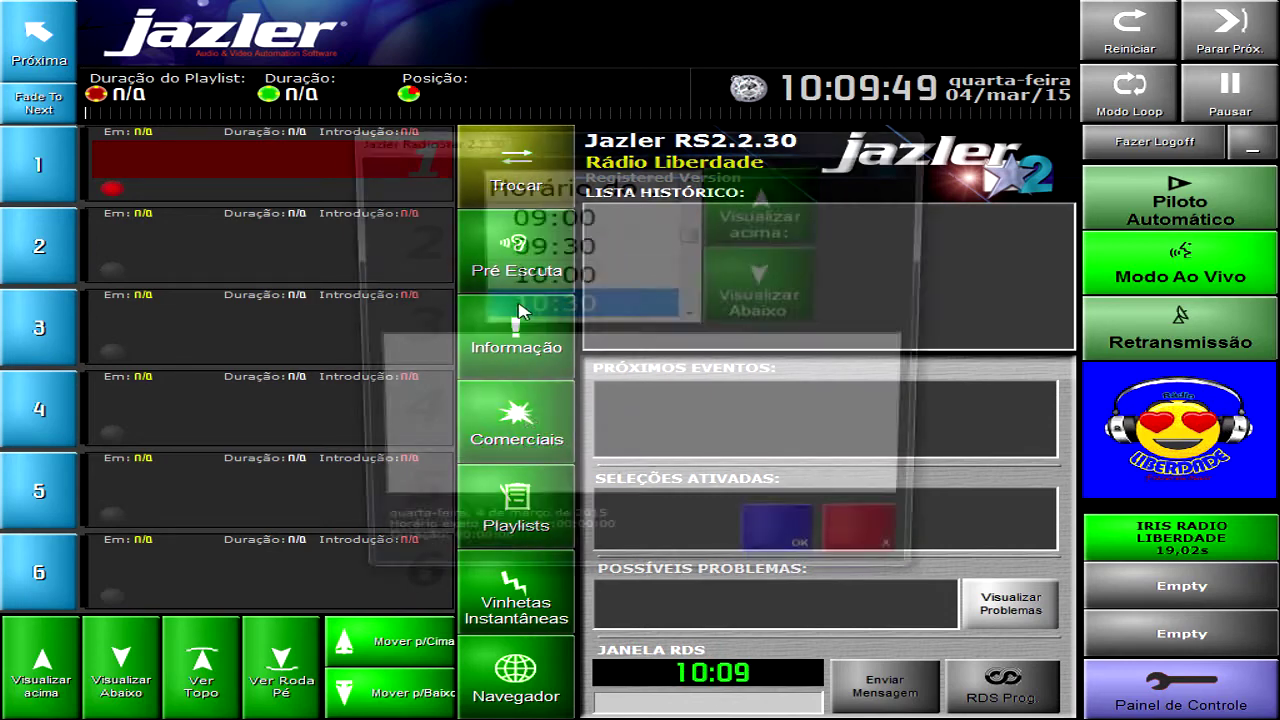
pyautogui.click(872, 566)
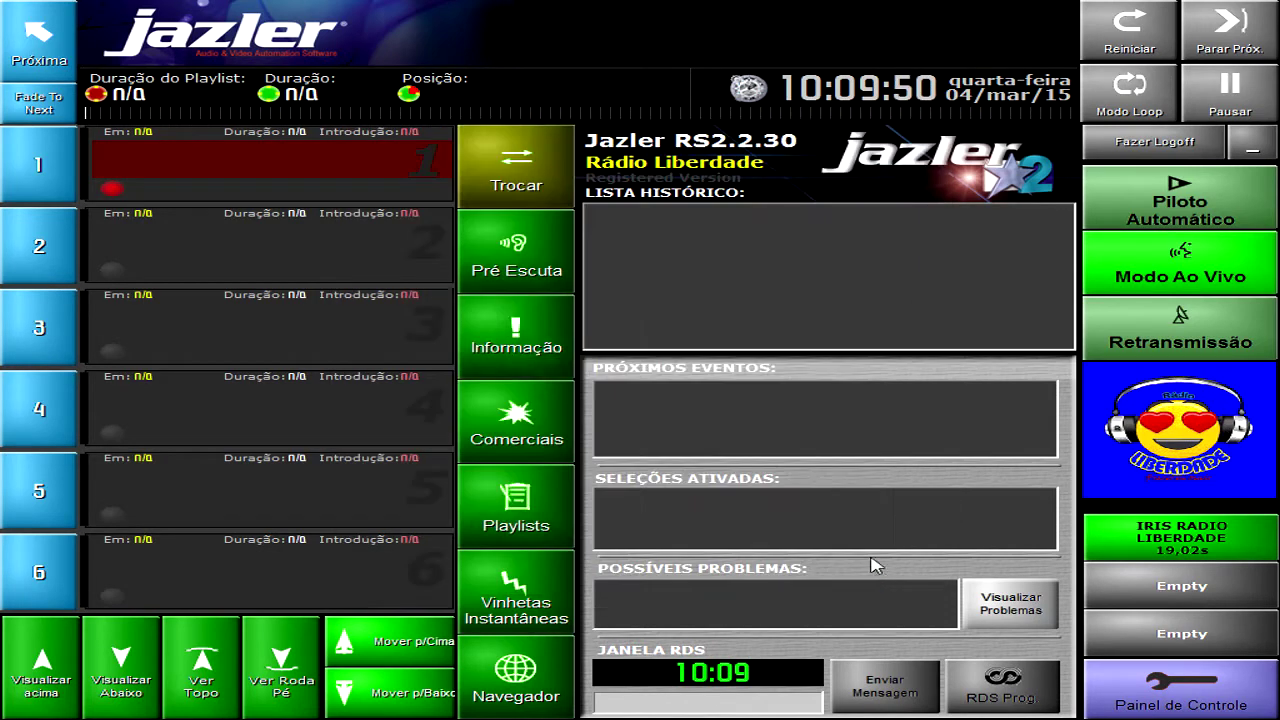
pyautogui.click(515, 275)
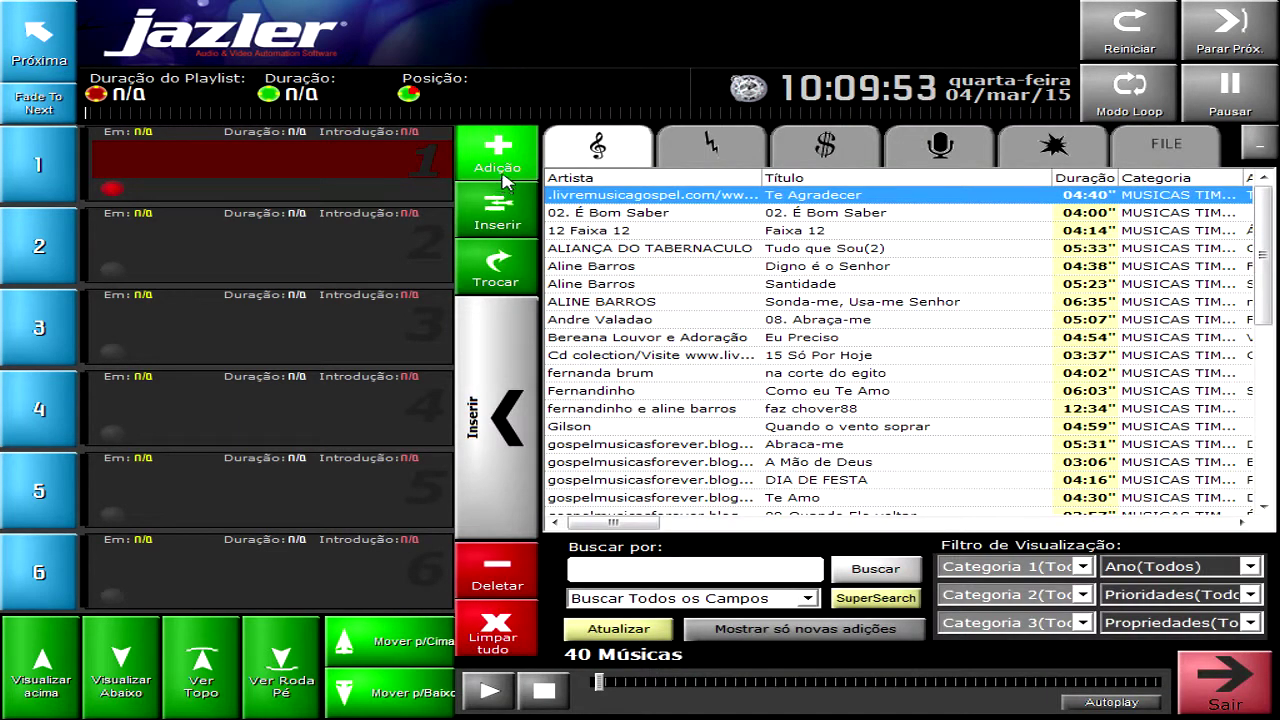
pyautogui.click(1208, 697)
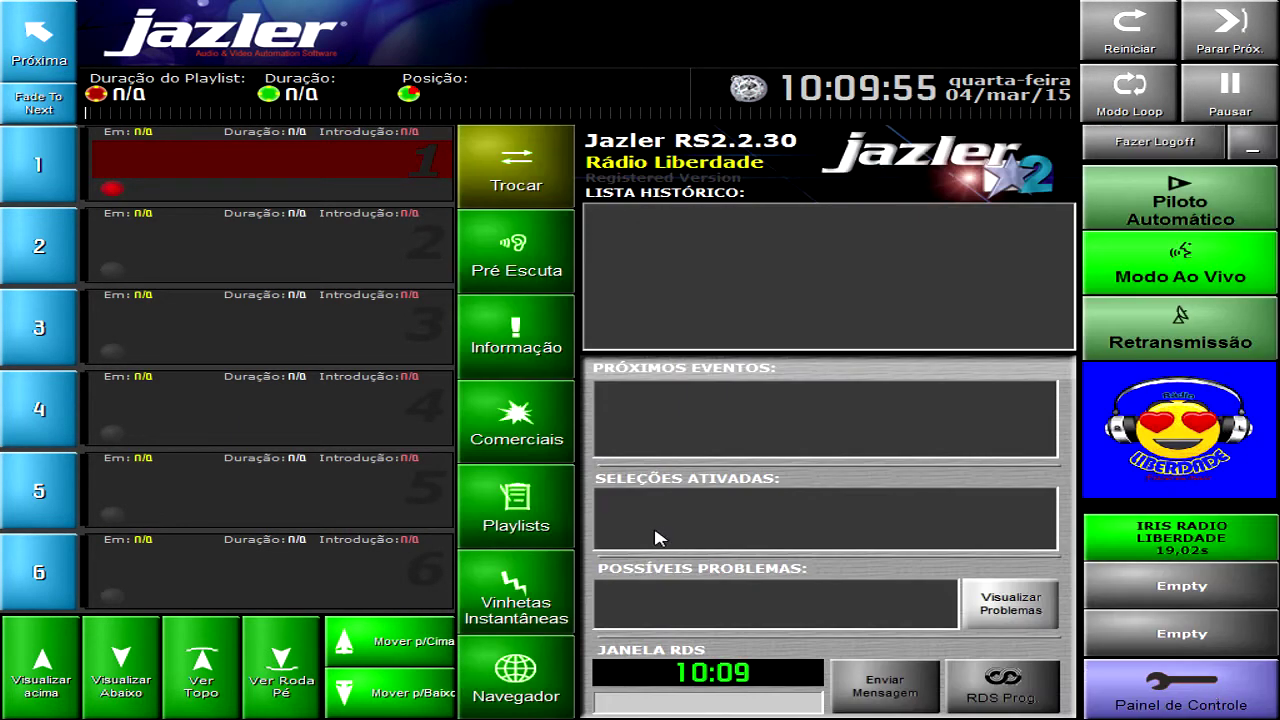
pyautogui.click(528, 600)
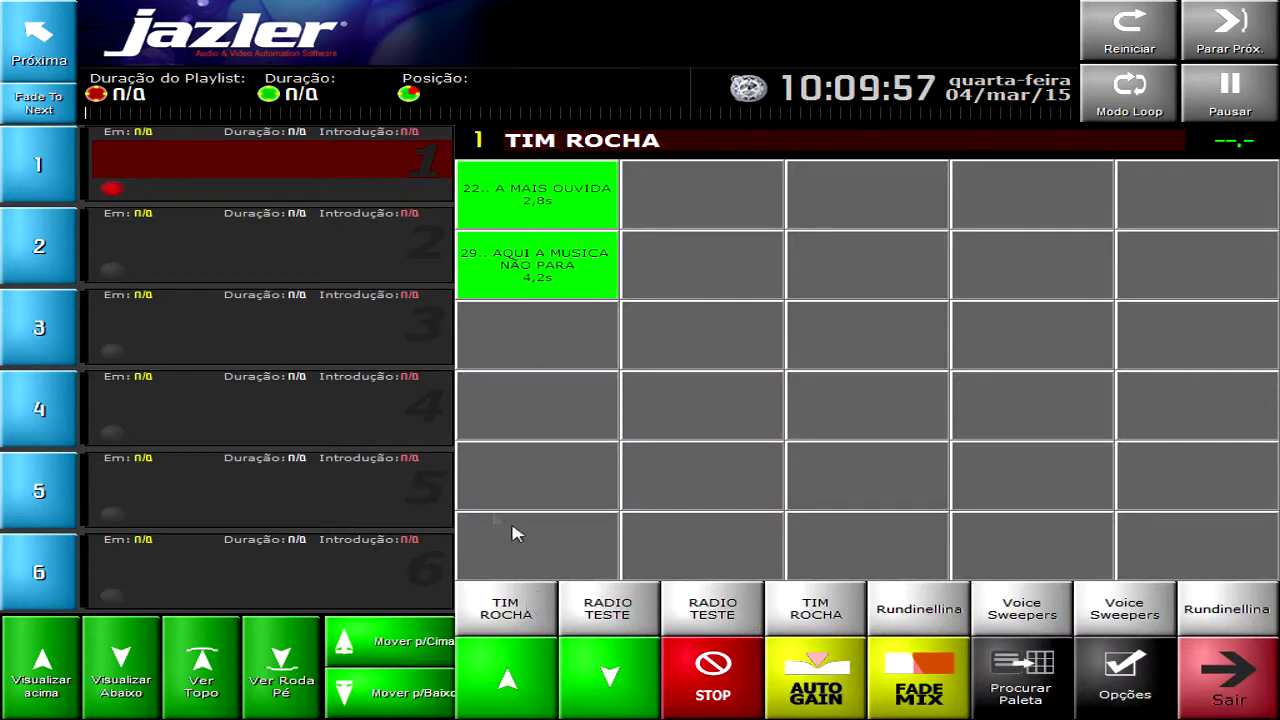
pyautogui.click(1250, 704)
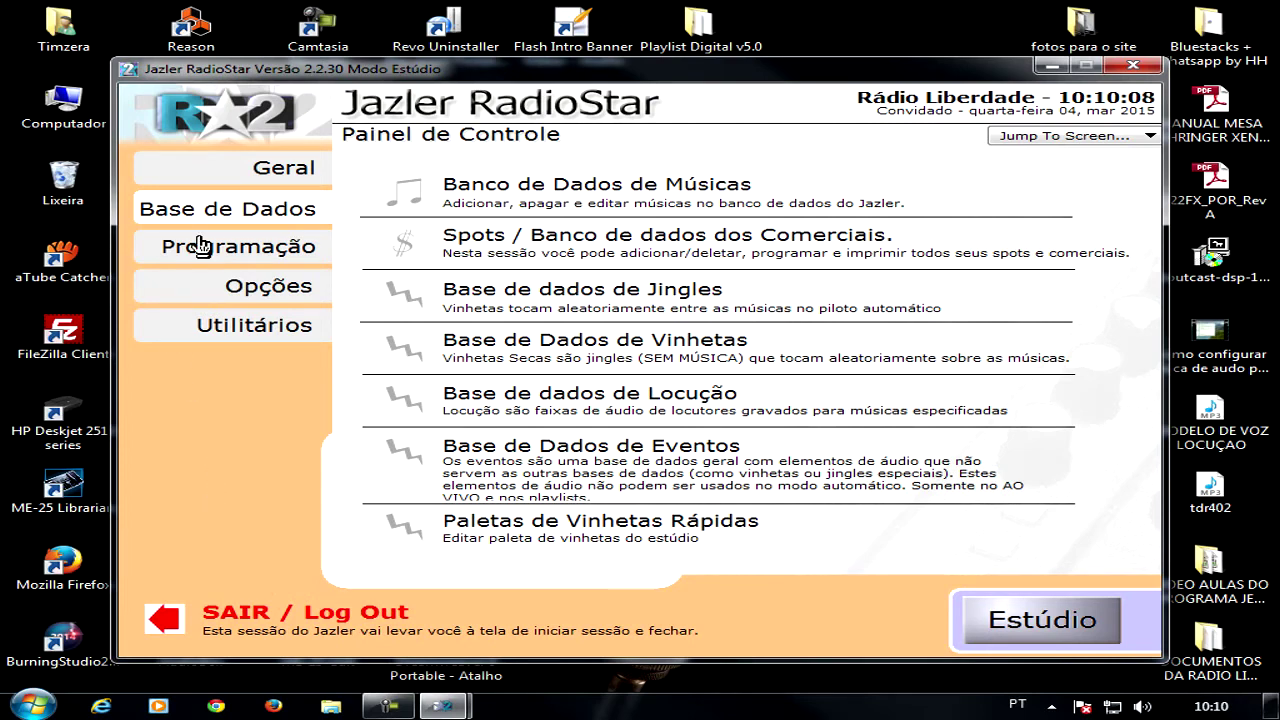
# In the control panel, examine the song list of the music database and the entries of the commercials database.
pyautogui.click(288, 186)
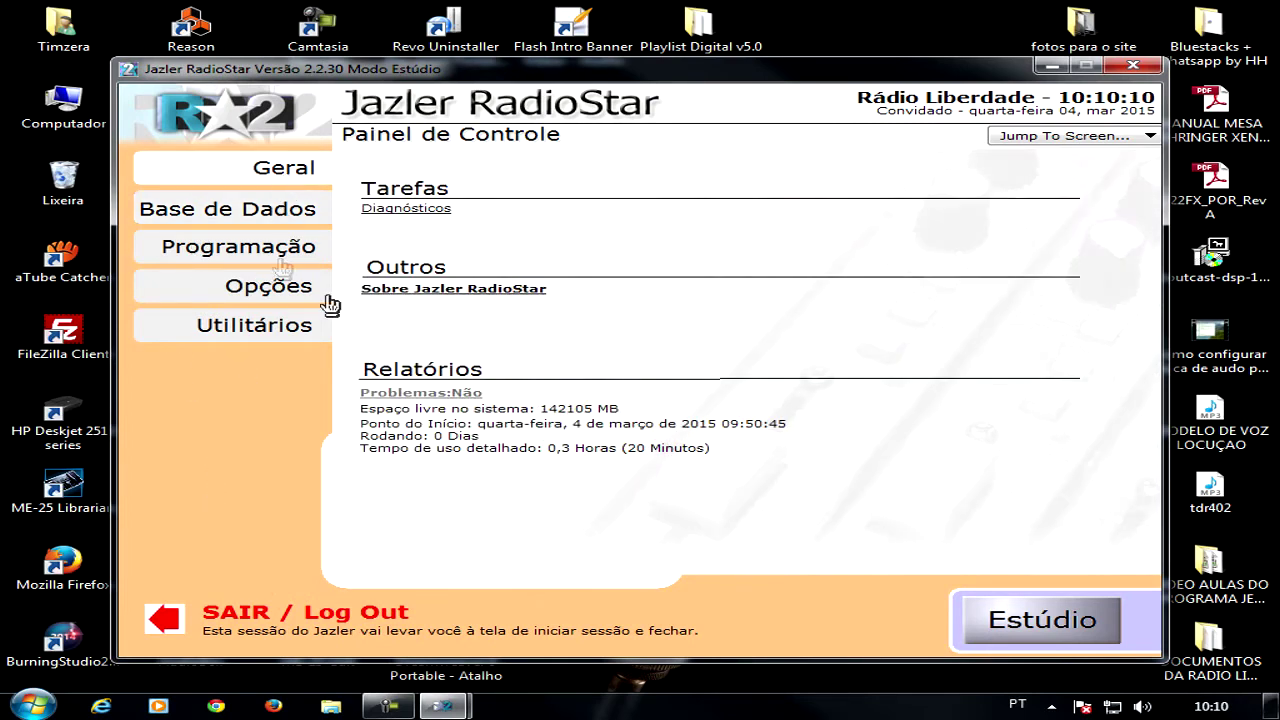
pyautogui.click(246, 220)
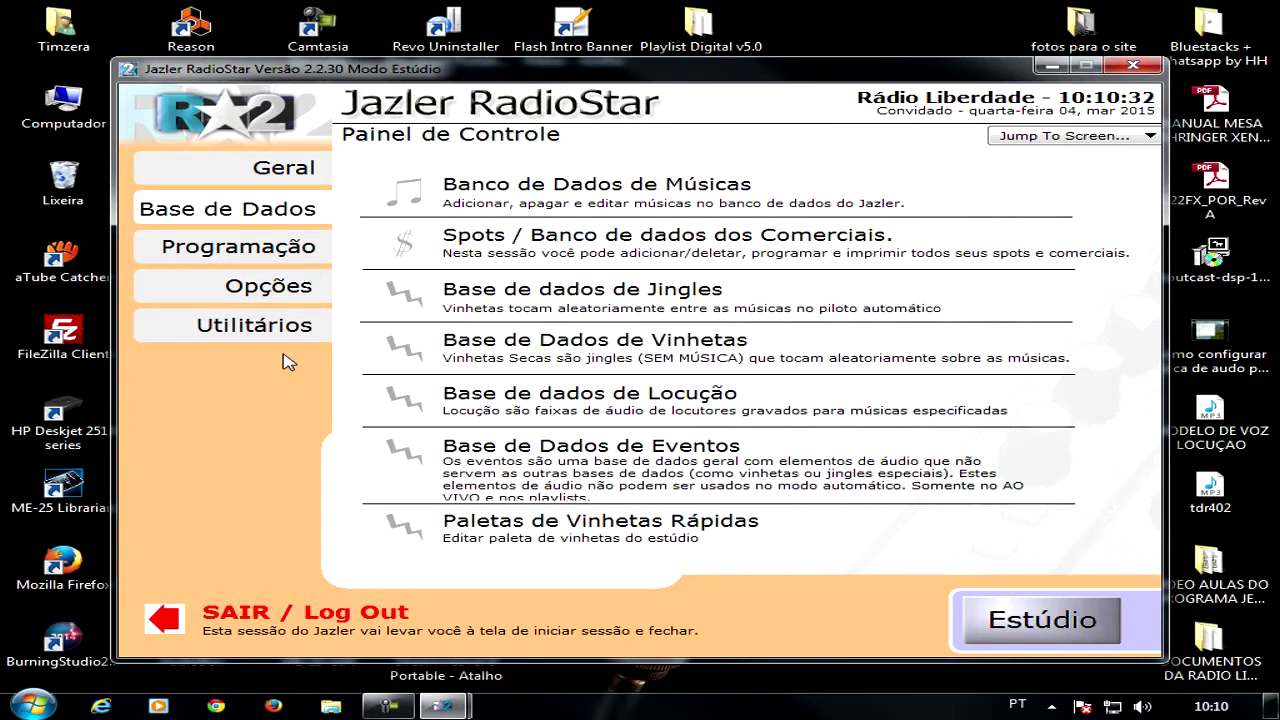
pyautogui.click(487, 202)
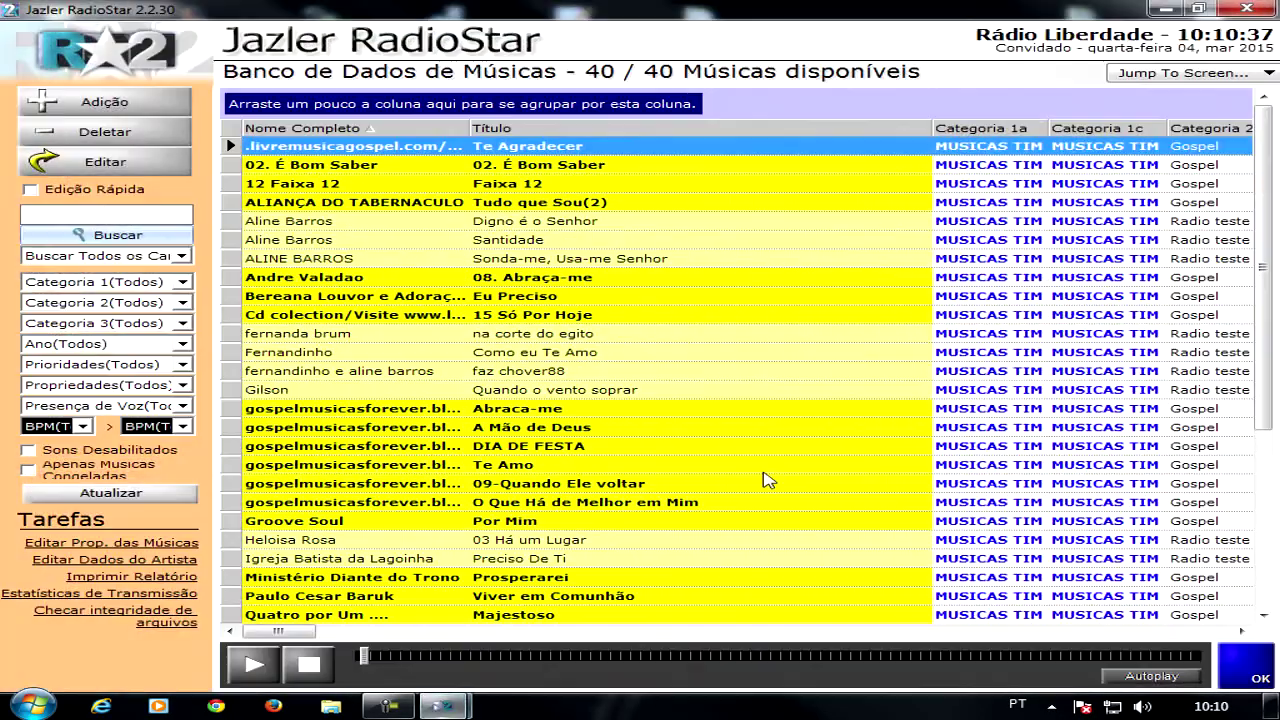
pyautogui.moveTo(1266, 318); pyautogui.dragTo(1270, 265)
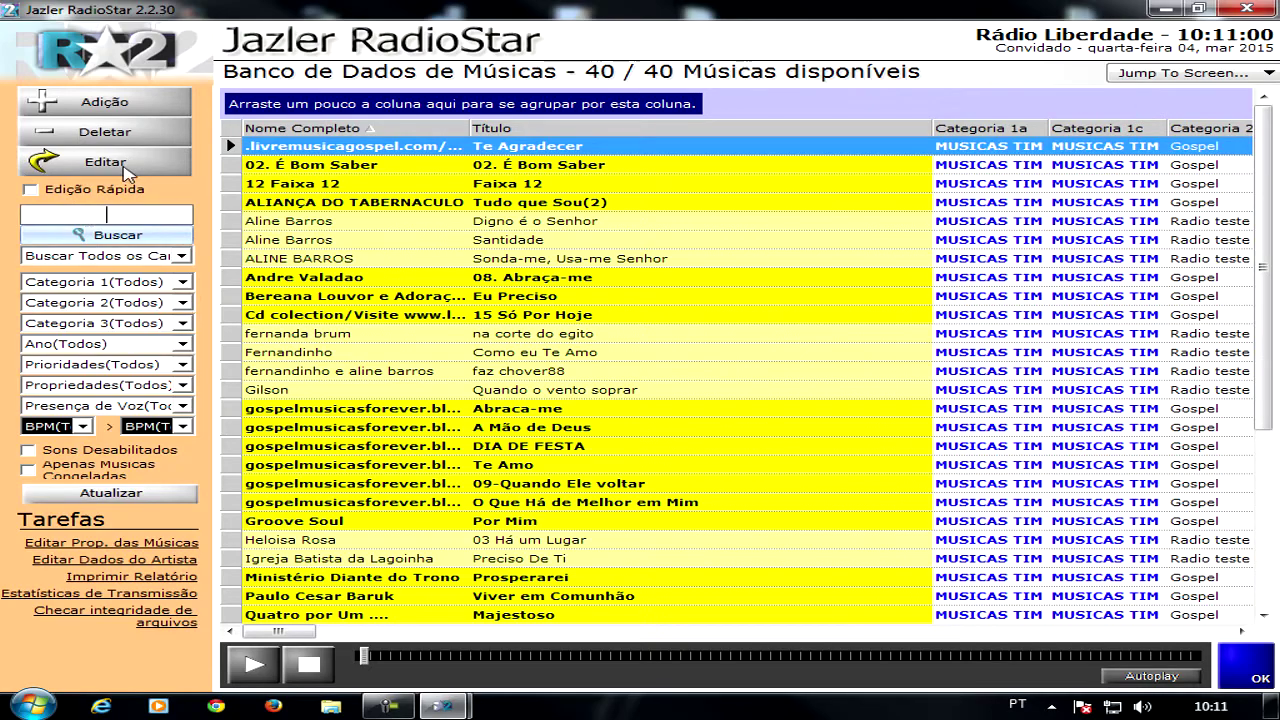
pyautogui.click(1245, 10)
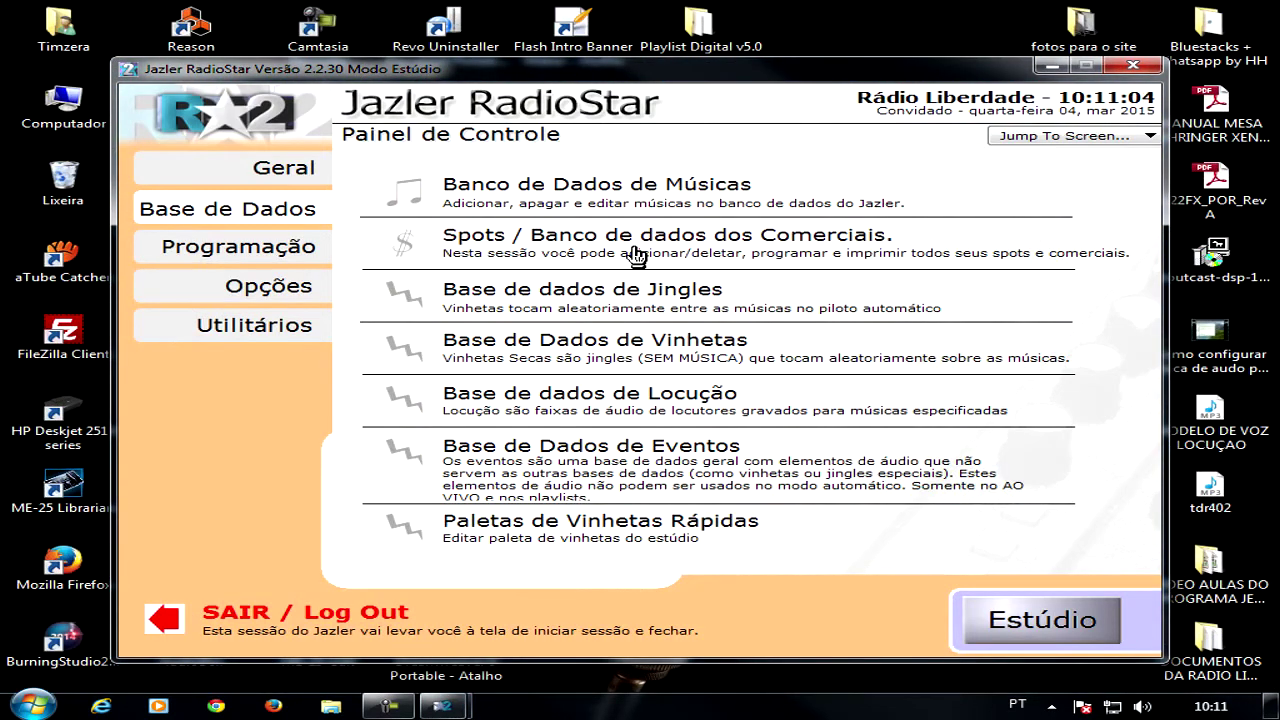
pyautogui.click(636, 254)
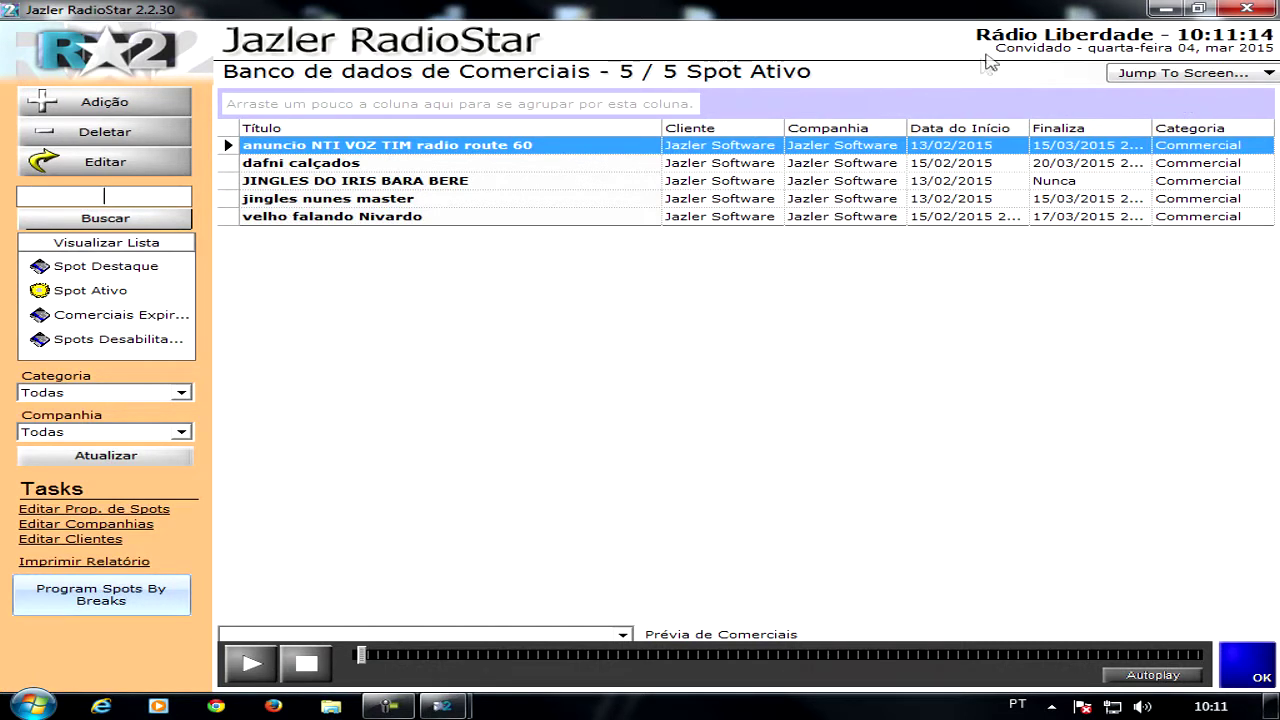
pyautogui.click(1247, 10)
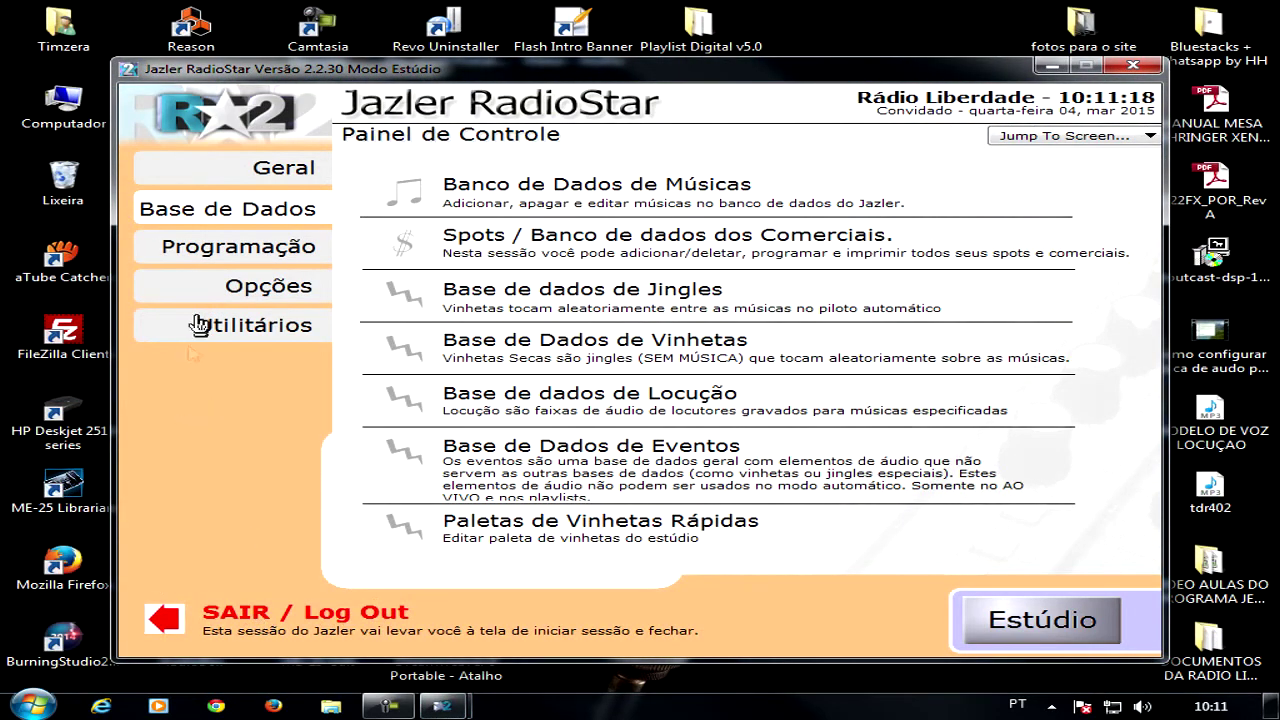
# View the Programação, Opções and Utilitários sections of the control panel and return to the studio screen.
pyautogui.click(242, 251)
pyautogui.click(234, 287)
pyautogui.click(236, 328)
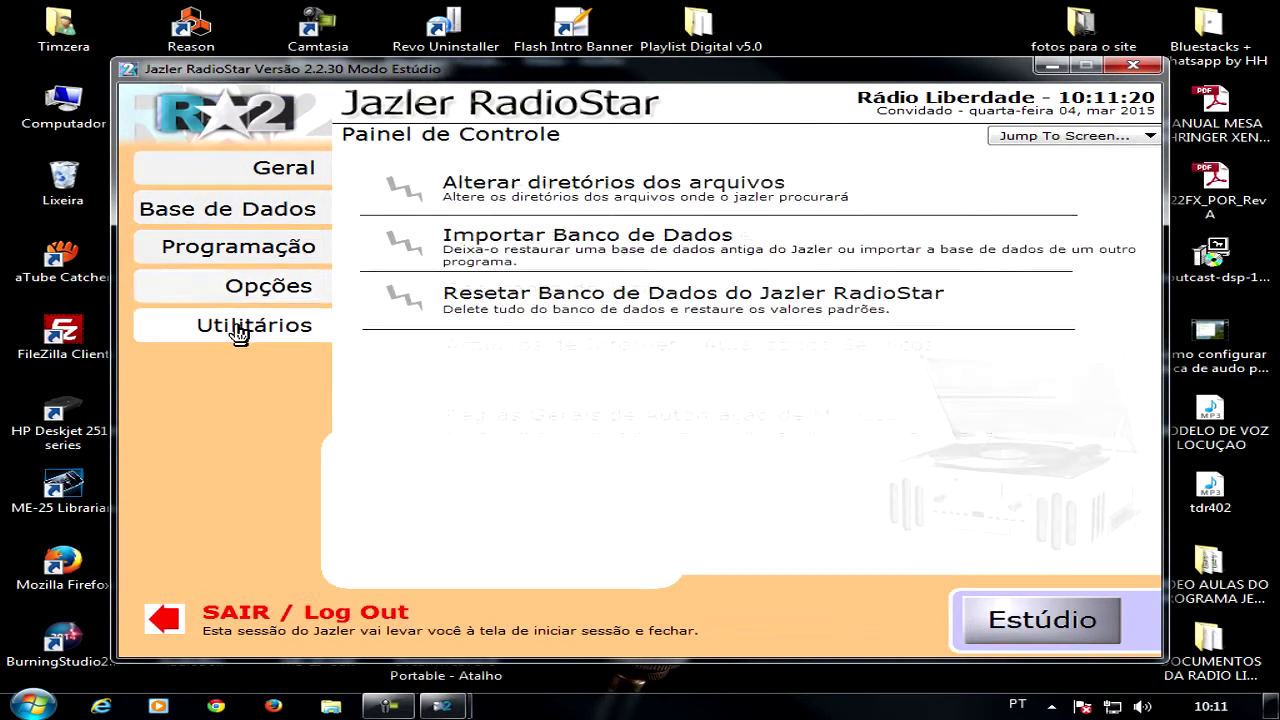
pyautogui.click(1022, 632)
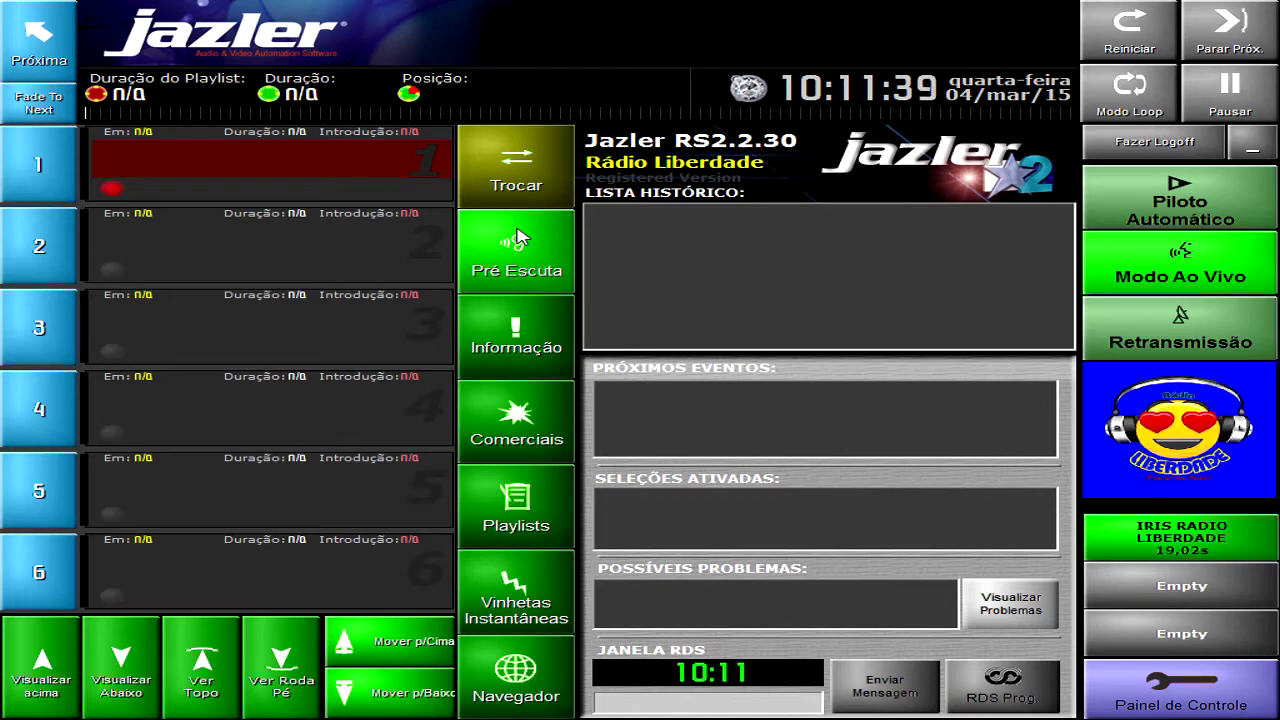
# Open the studio's media browser and look through its jingles, commercials, vinhetas, events and file sections.
pyautogui.click(502, 174)
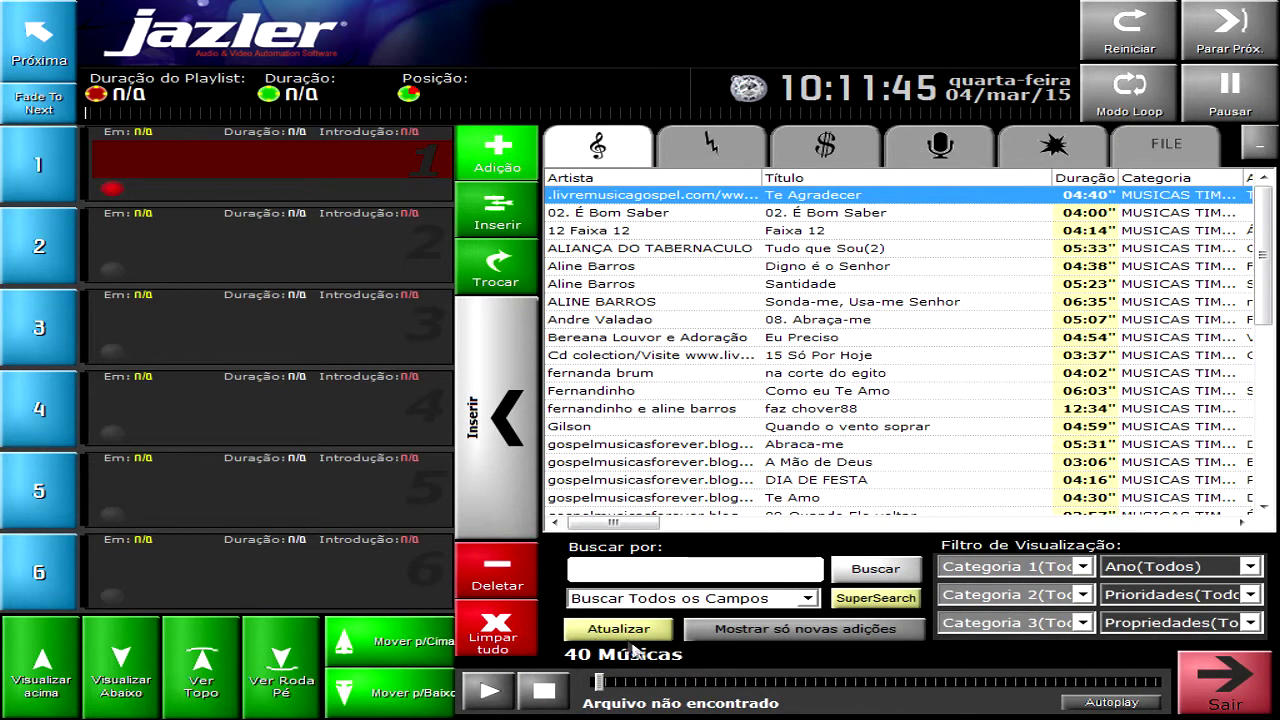
pyautogui.click(712, 152)
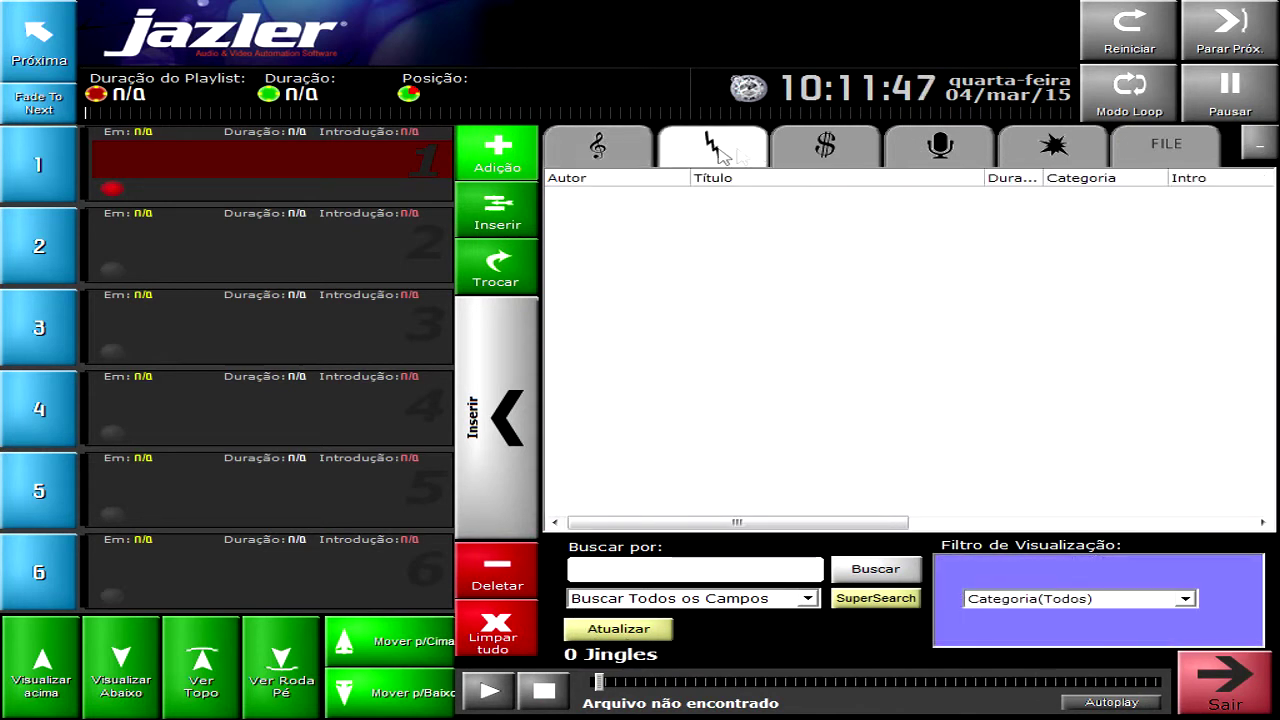
pyautogui.click(812, 156)
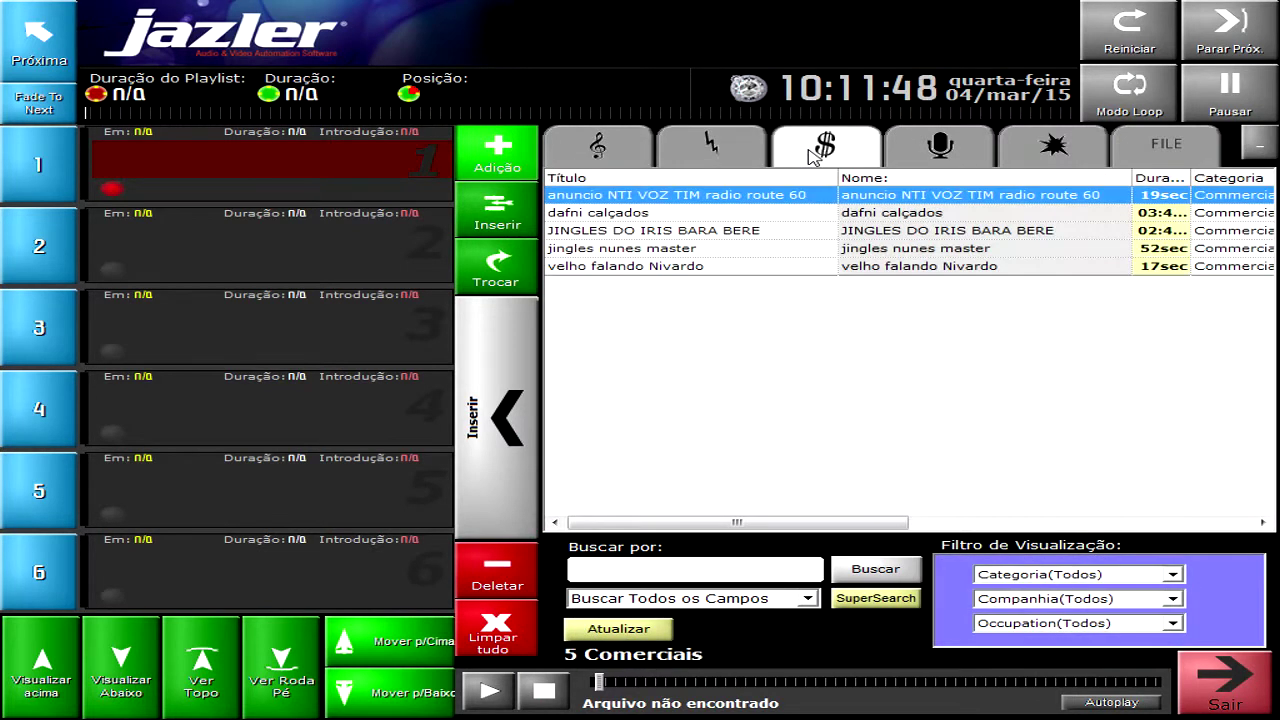
pyautogui.click(940, 150)
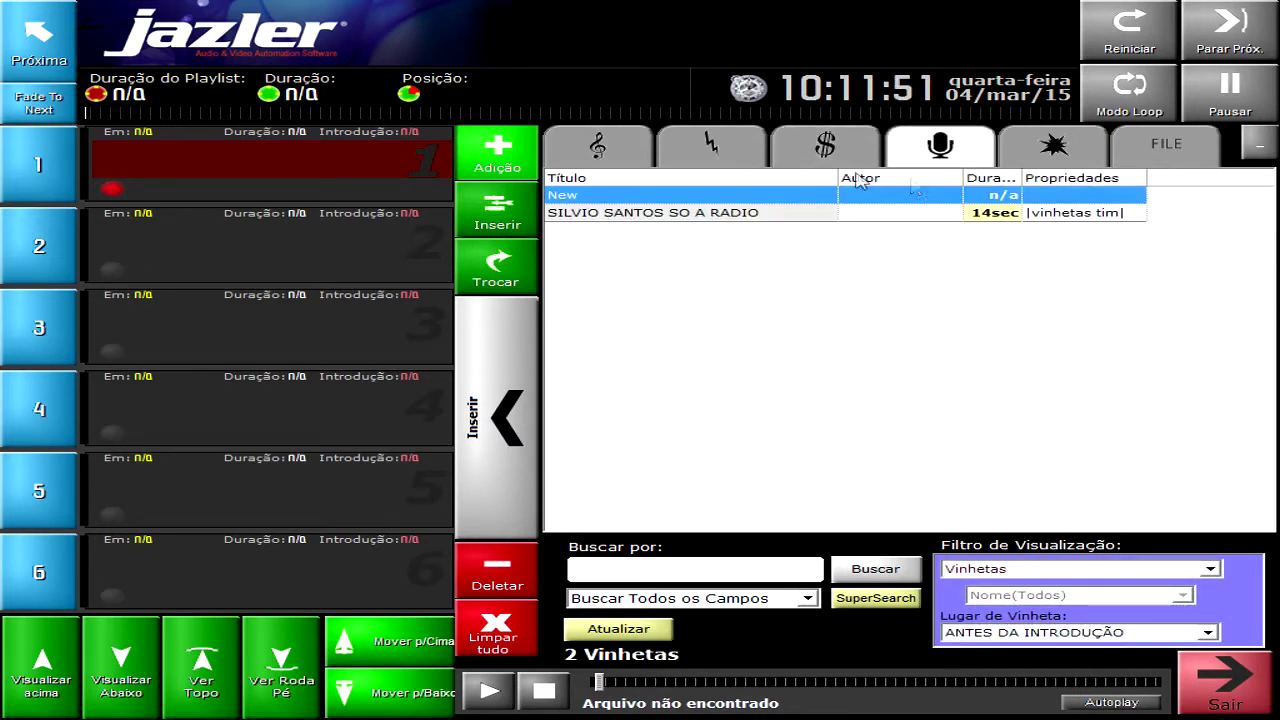
pyautogui.click(1050, 160)
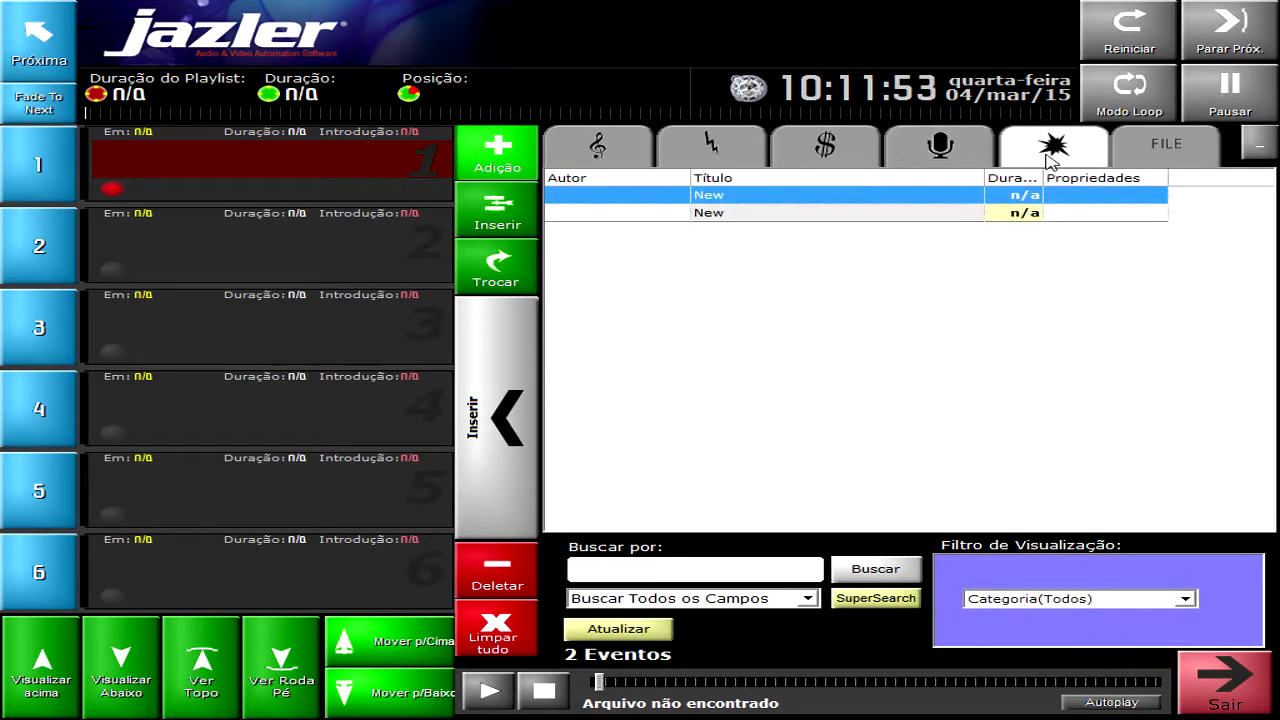
pyautogui.click(1144, 155)
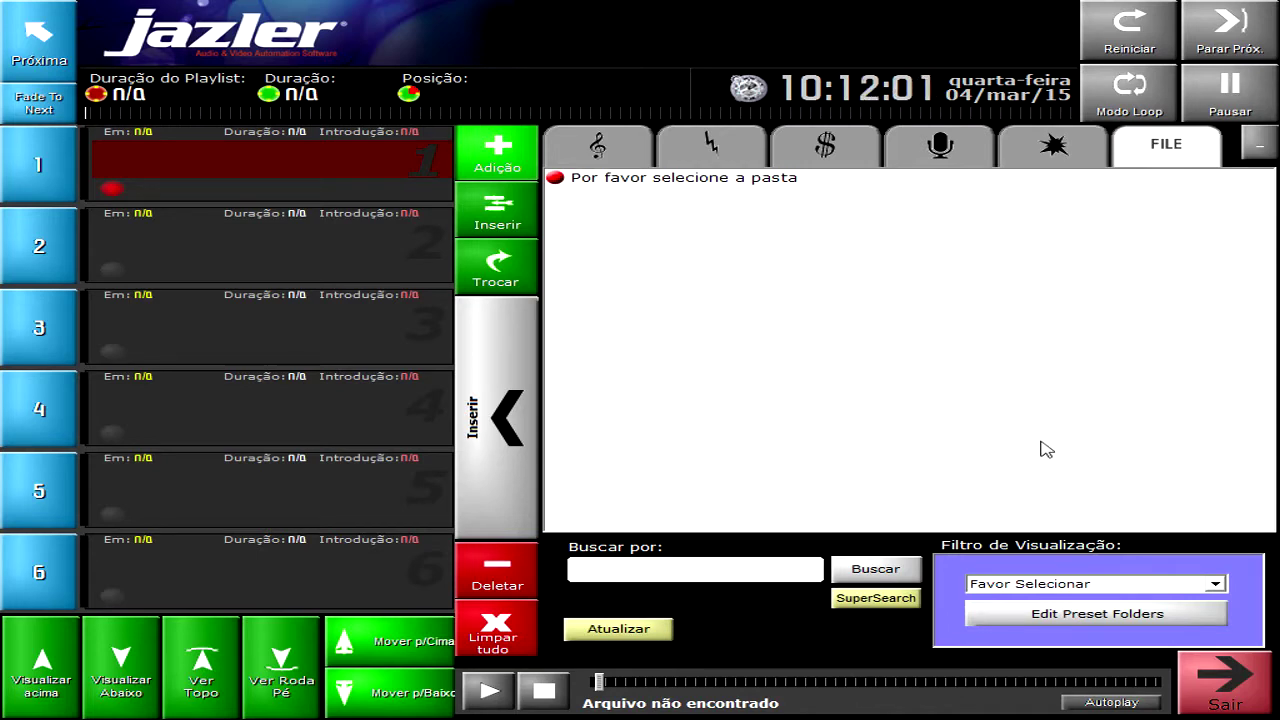
# Insert the song "na corte do egito" from the music list into the first playlist slot, play it and end its playback.
pyautogui.click(612, 155)
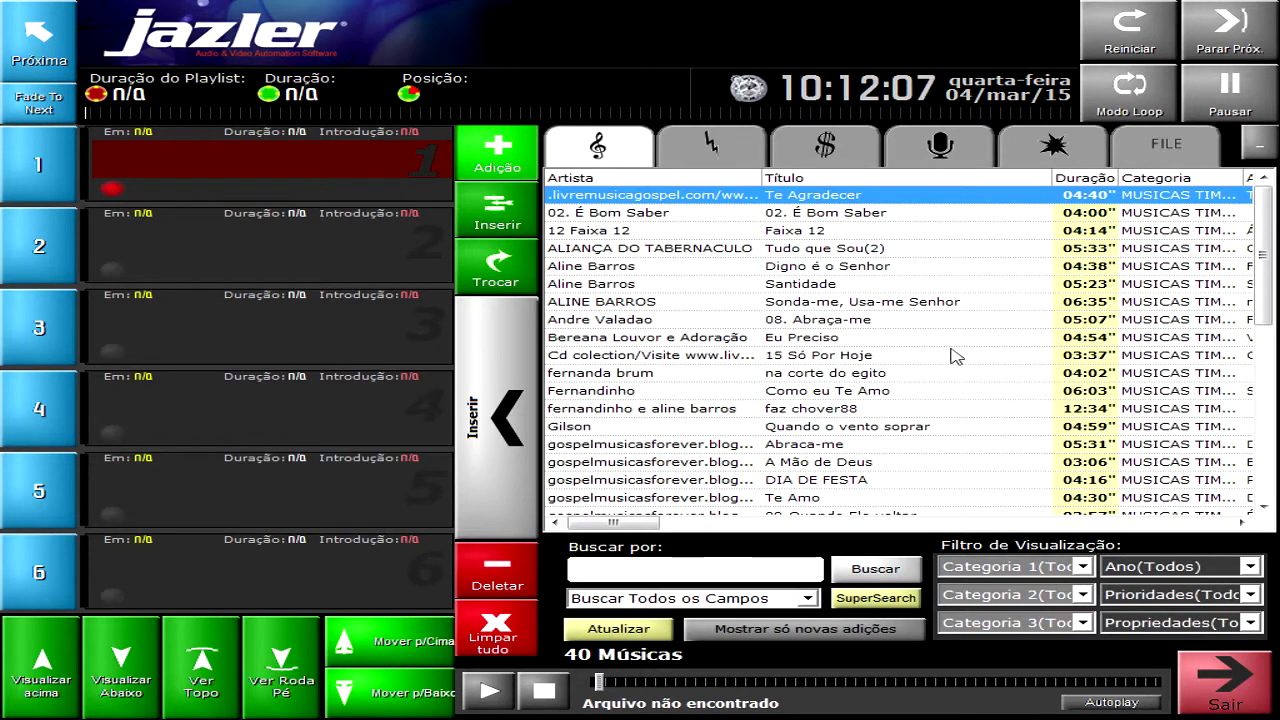
pyautogui.click(608, 377)
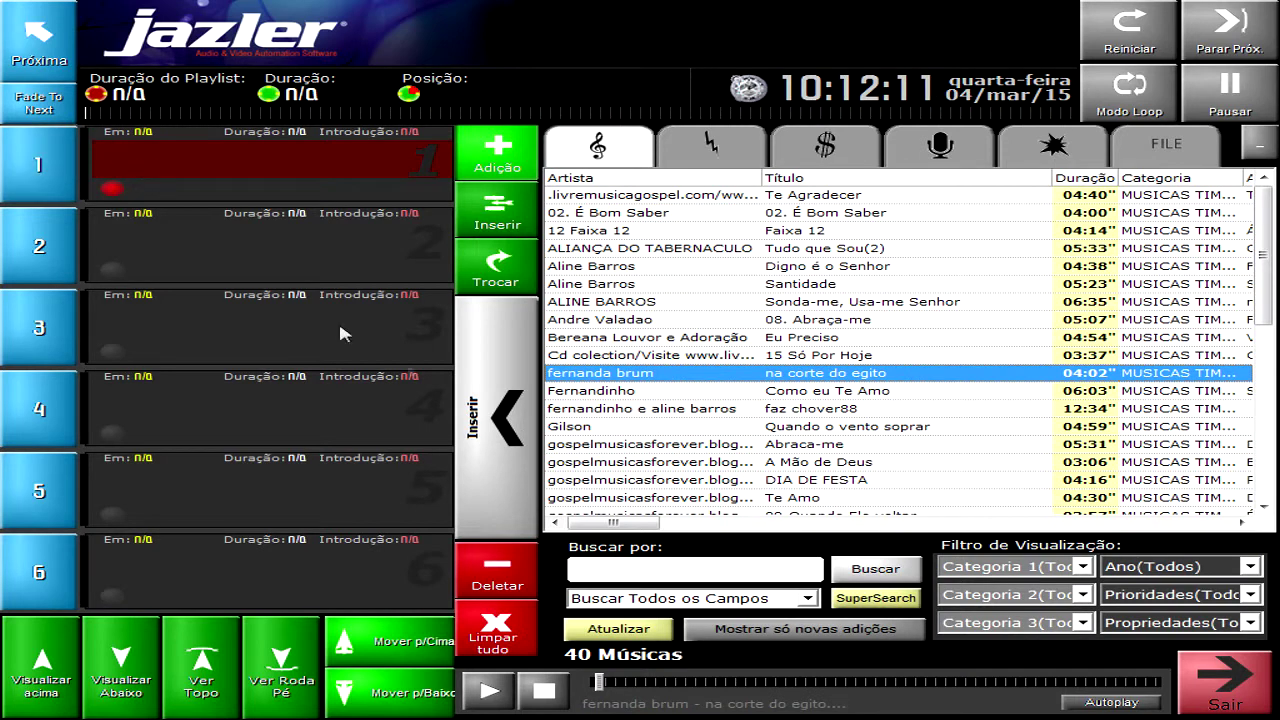
pyautogui.click(508, 418)
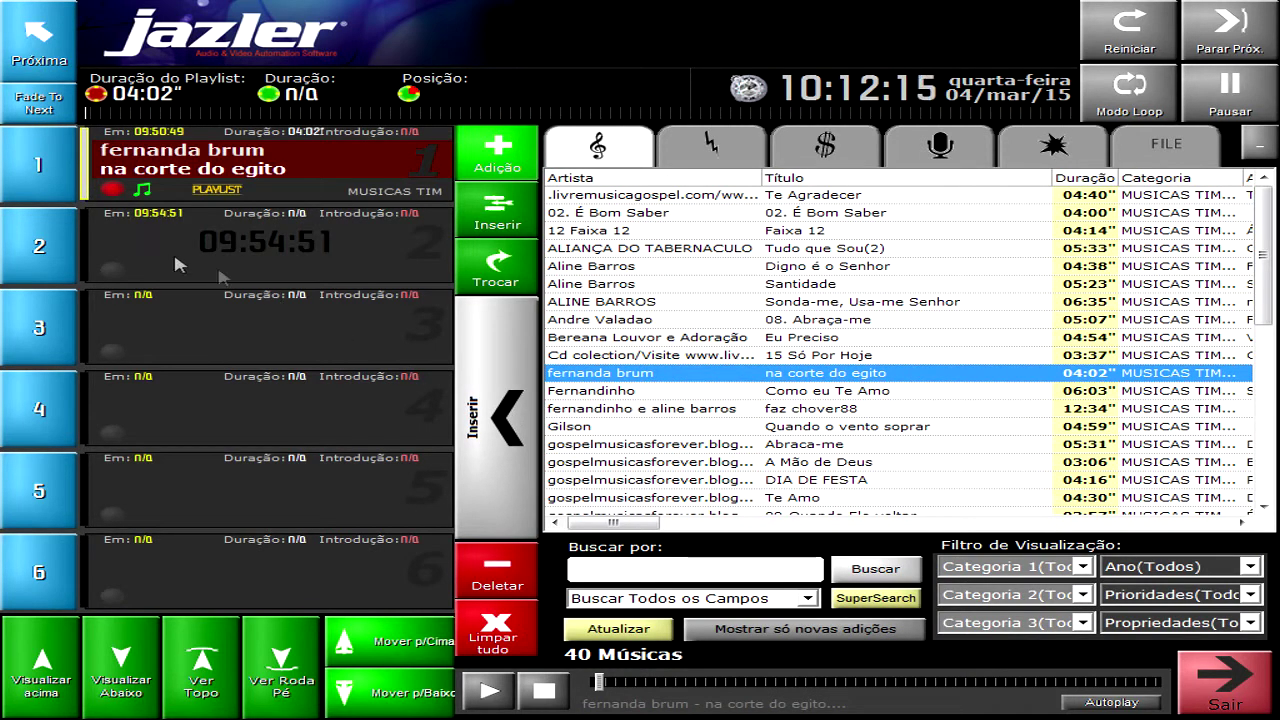
pyautogui.click(33, 175)
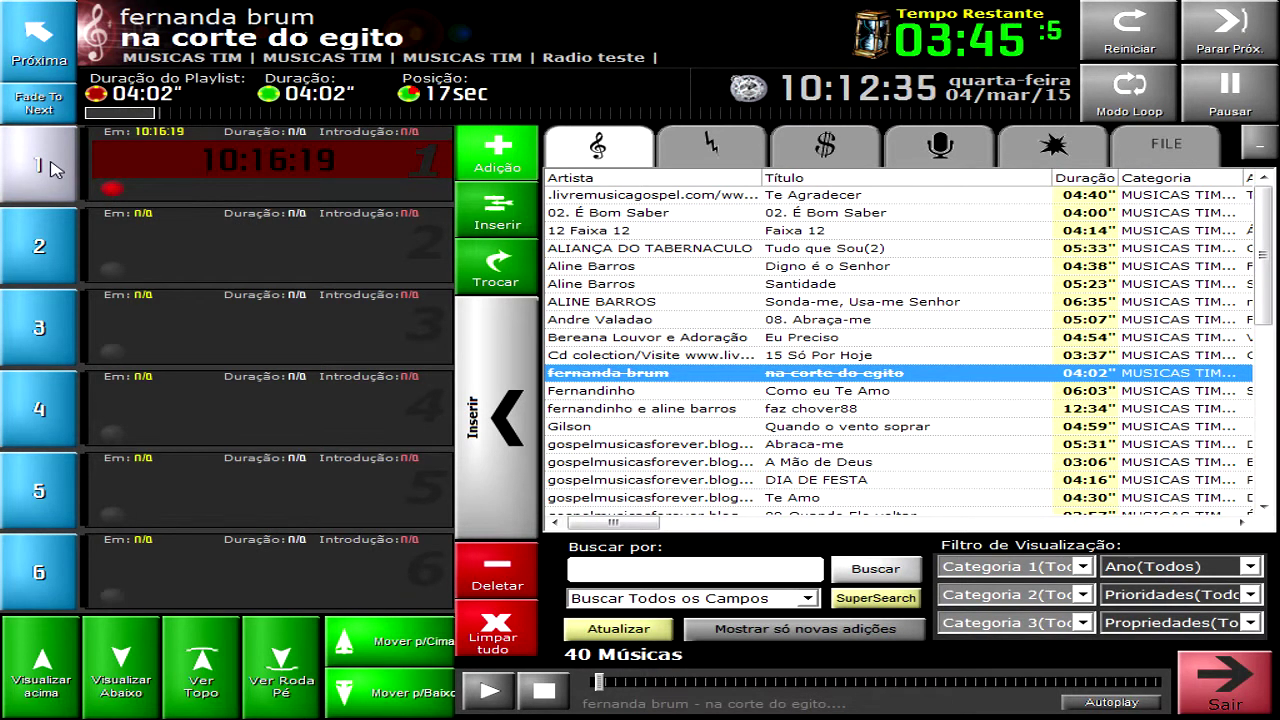
pyautogui.click(50, 168)
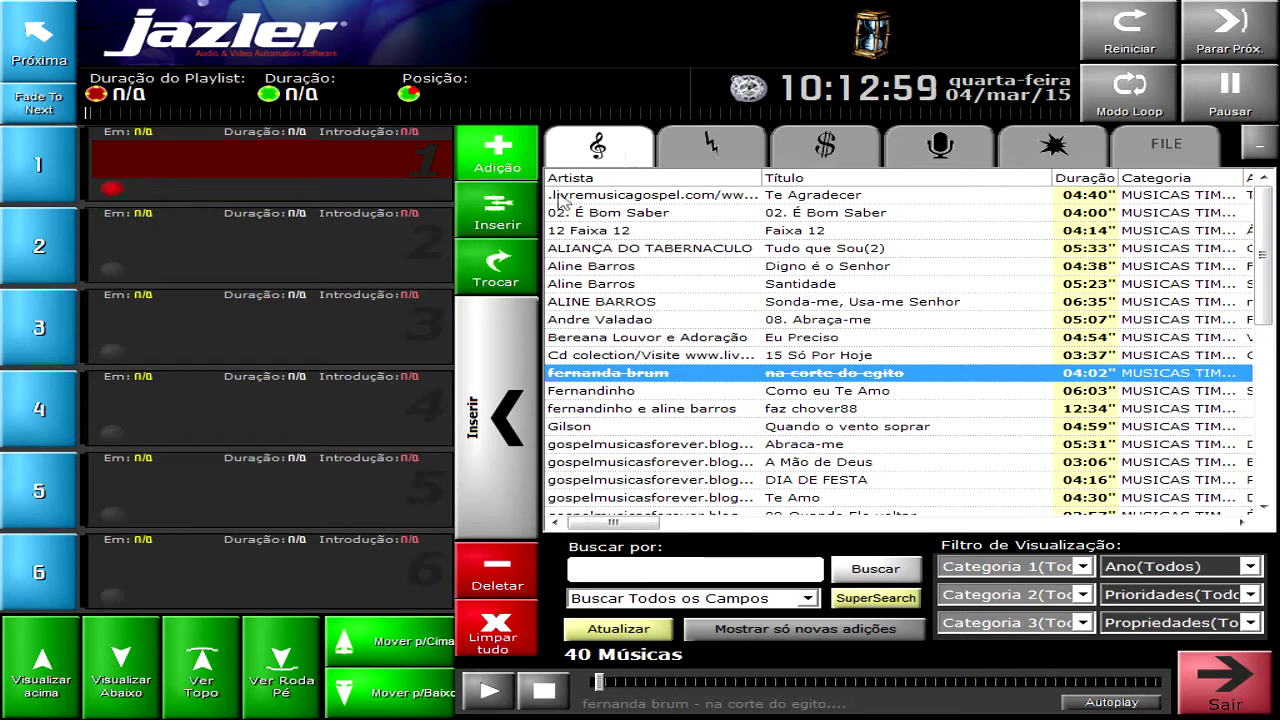
# In the file section, view the available preset folders and the dialogs for adding one, closing them without adding a folder.
pyautogui.click(1167, 148)
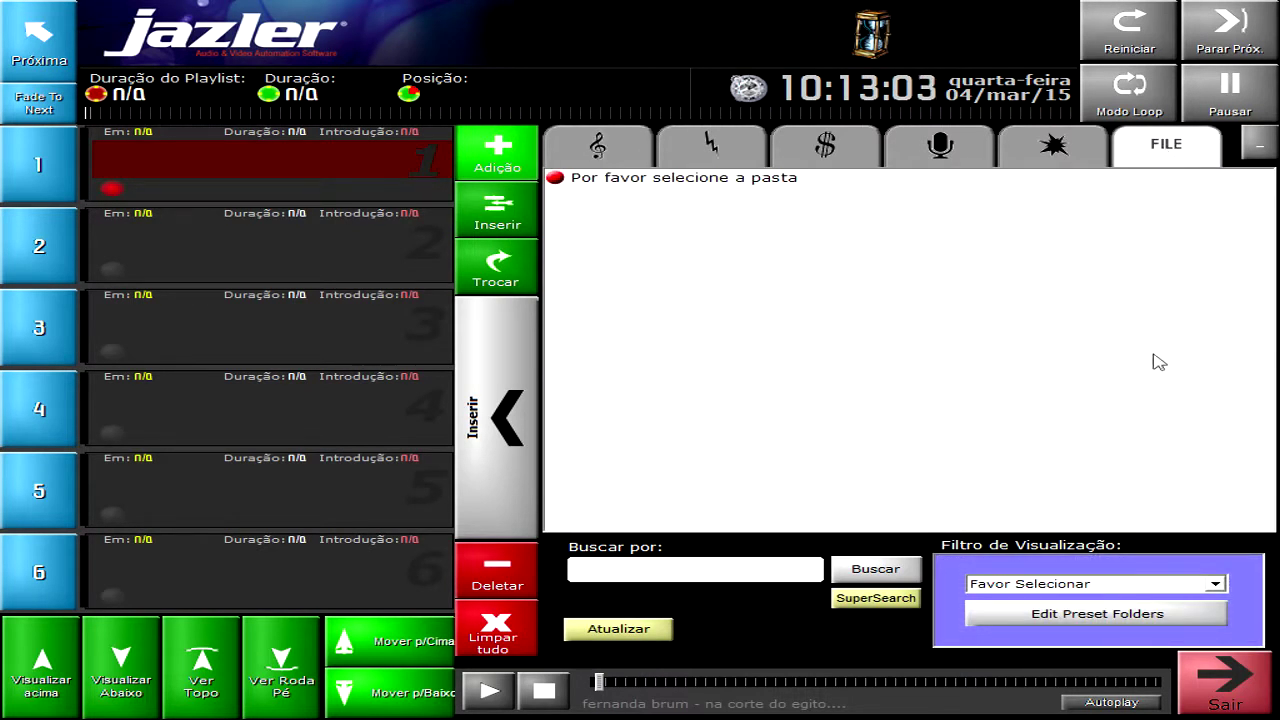
pyautogui.click(1214, 585)
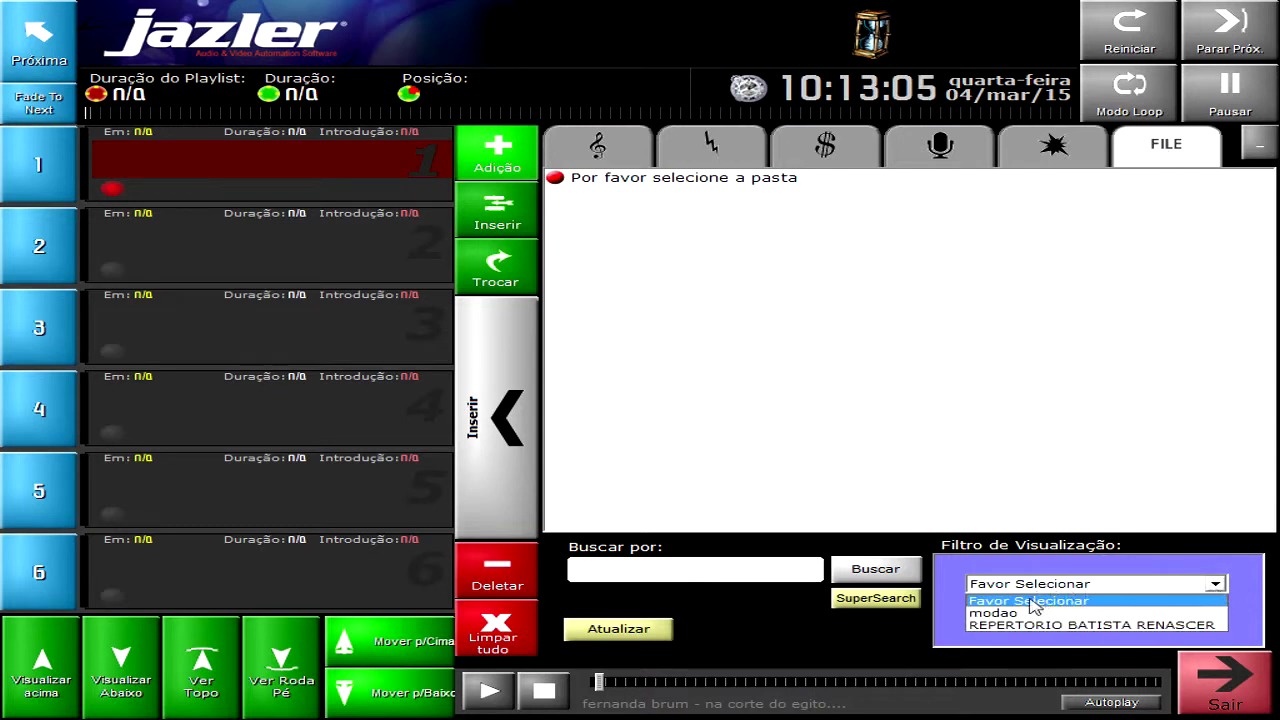
pyautogui.click(1046, 438)
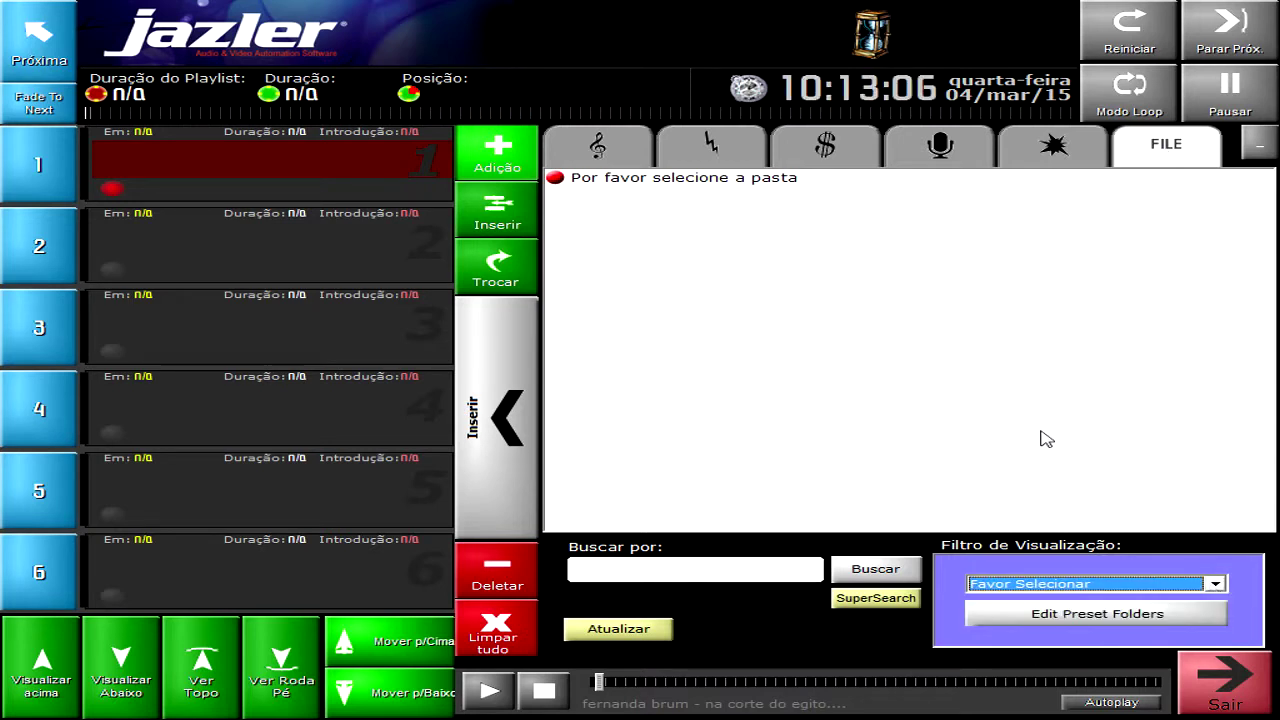
pyautogui.click(1087, 614)
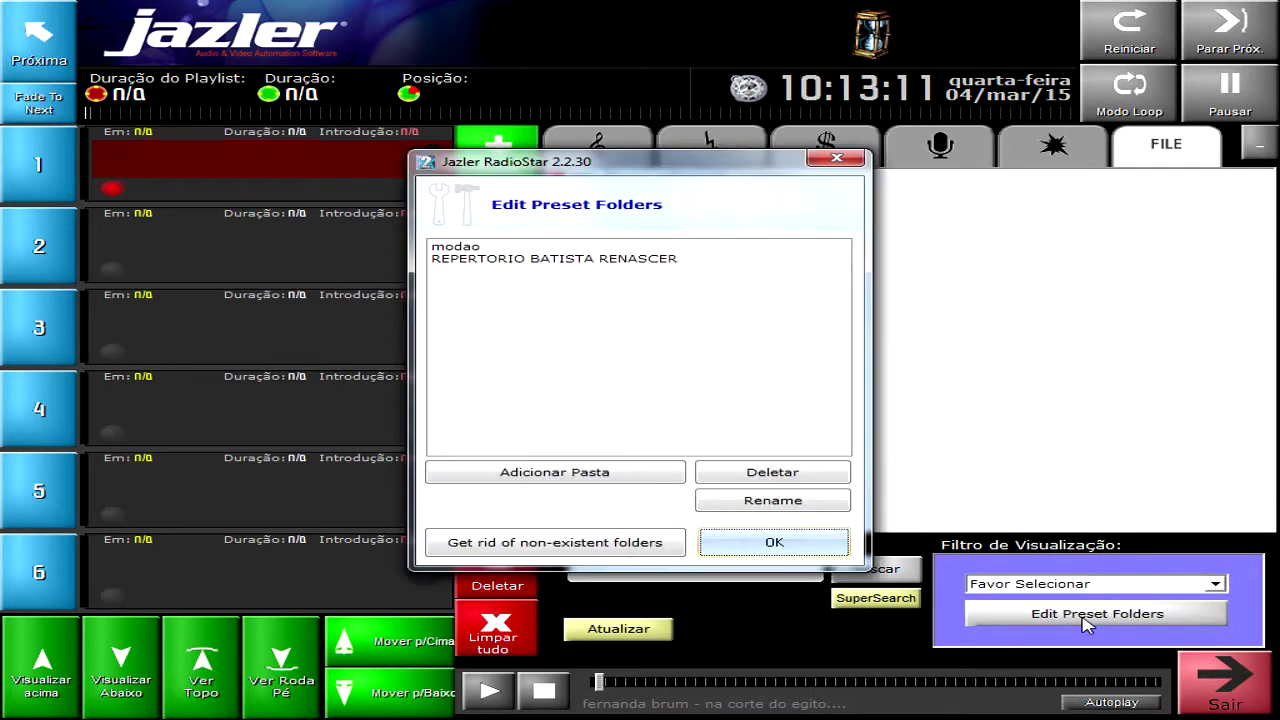
pyautogui.click(592, 476)
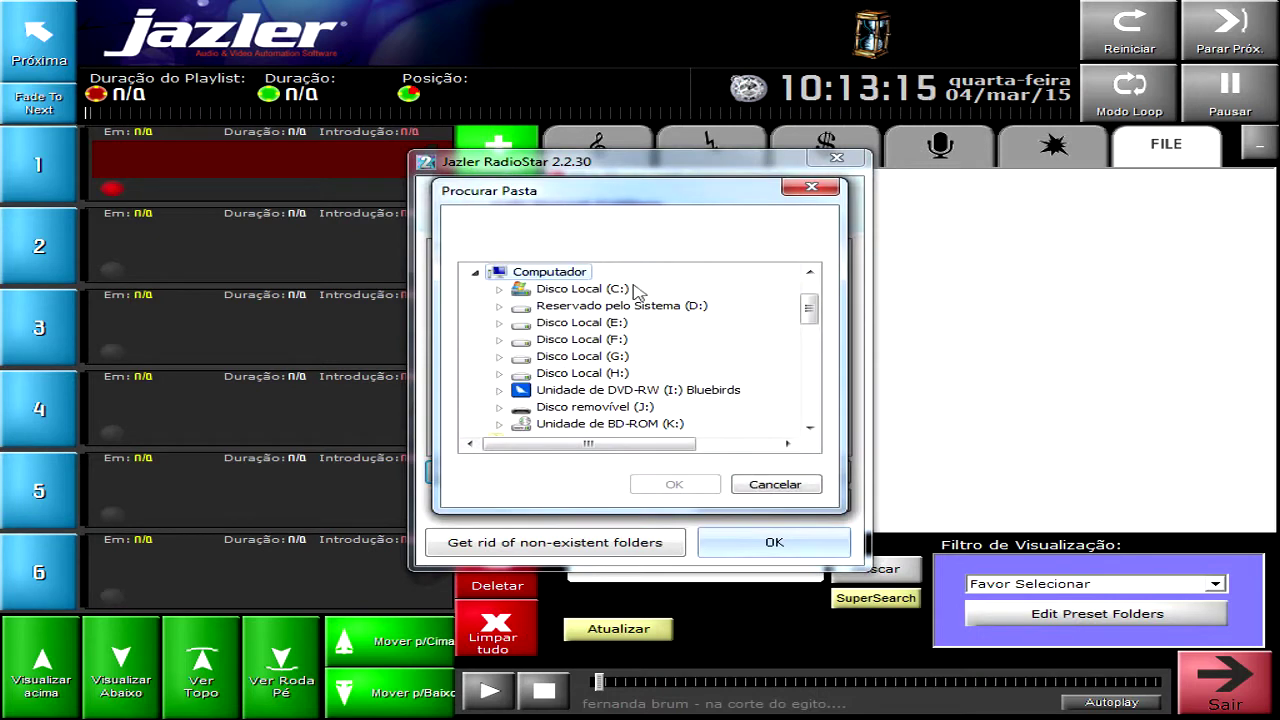
pyautogui.click(810, 189)
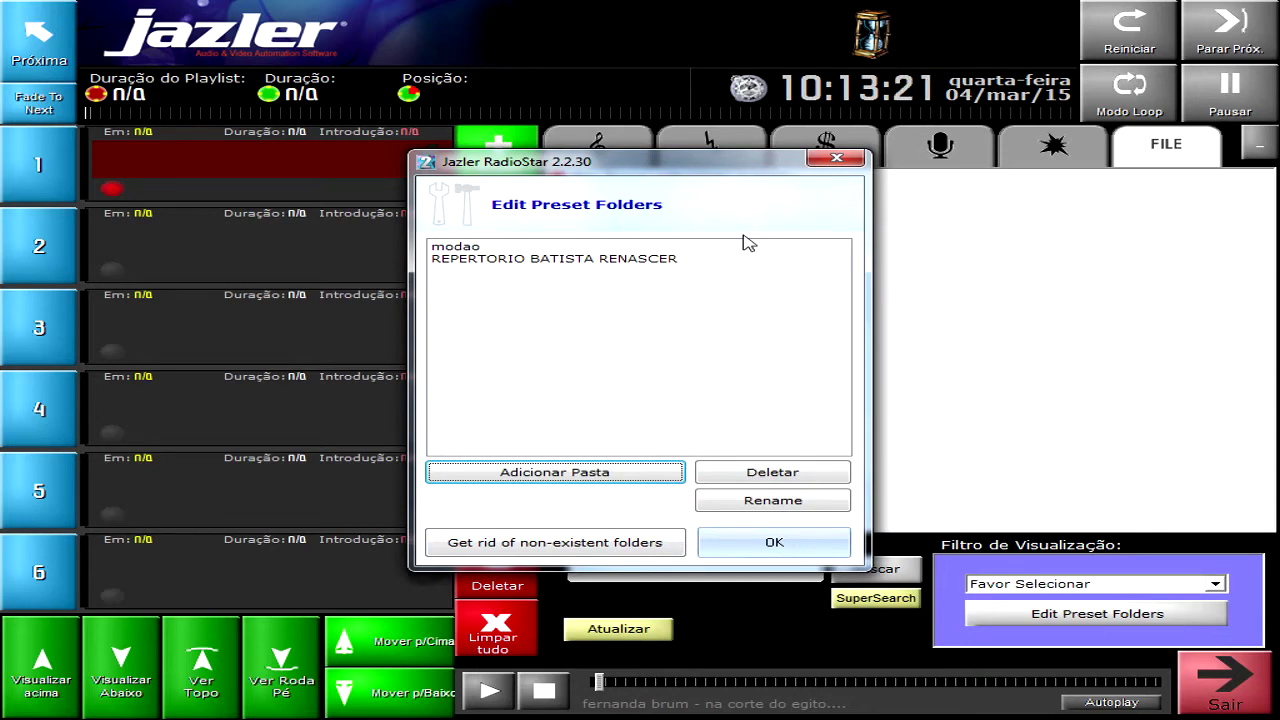
pyautogui.click(835, 161)
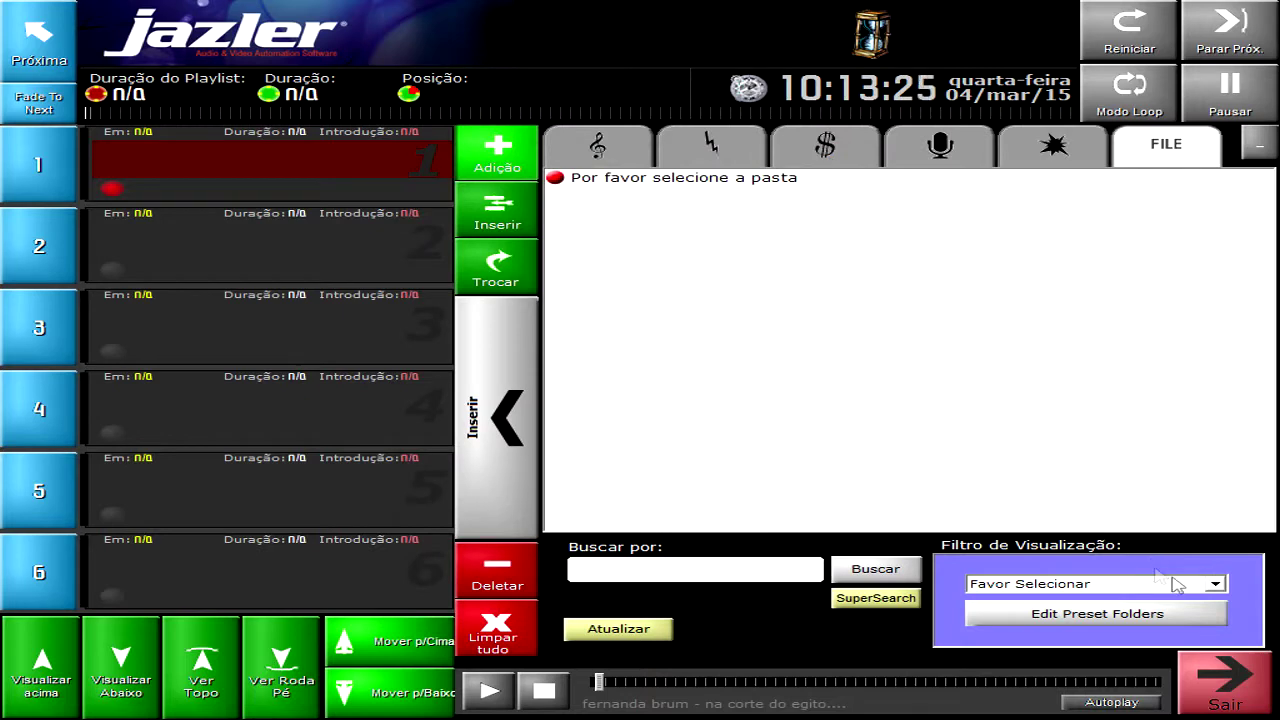
# Show the audio files of the "modao" preset folder in the file section.
pyautogui.click(1215, 586)
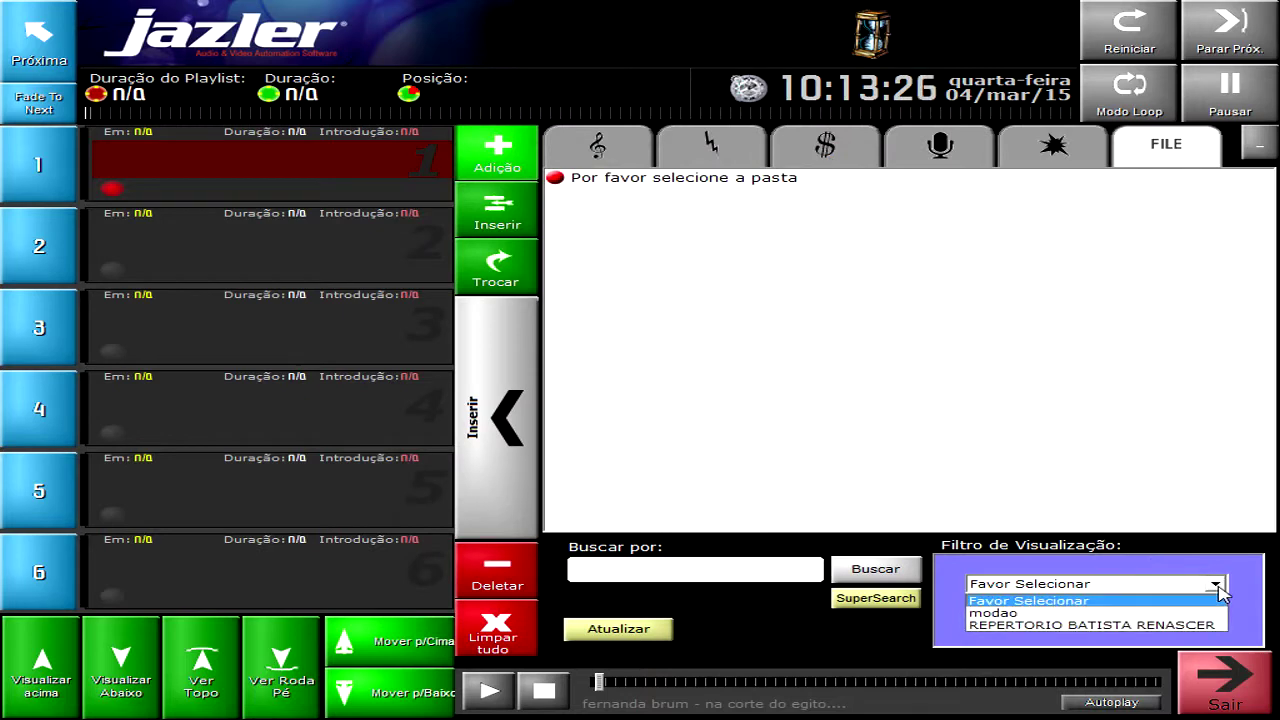
pyautogui.click(1012, 613)
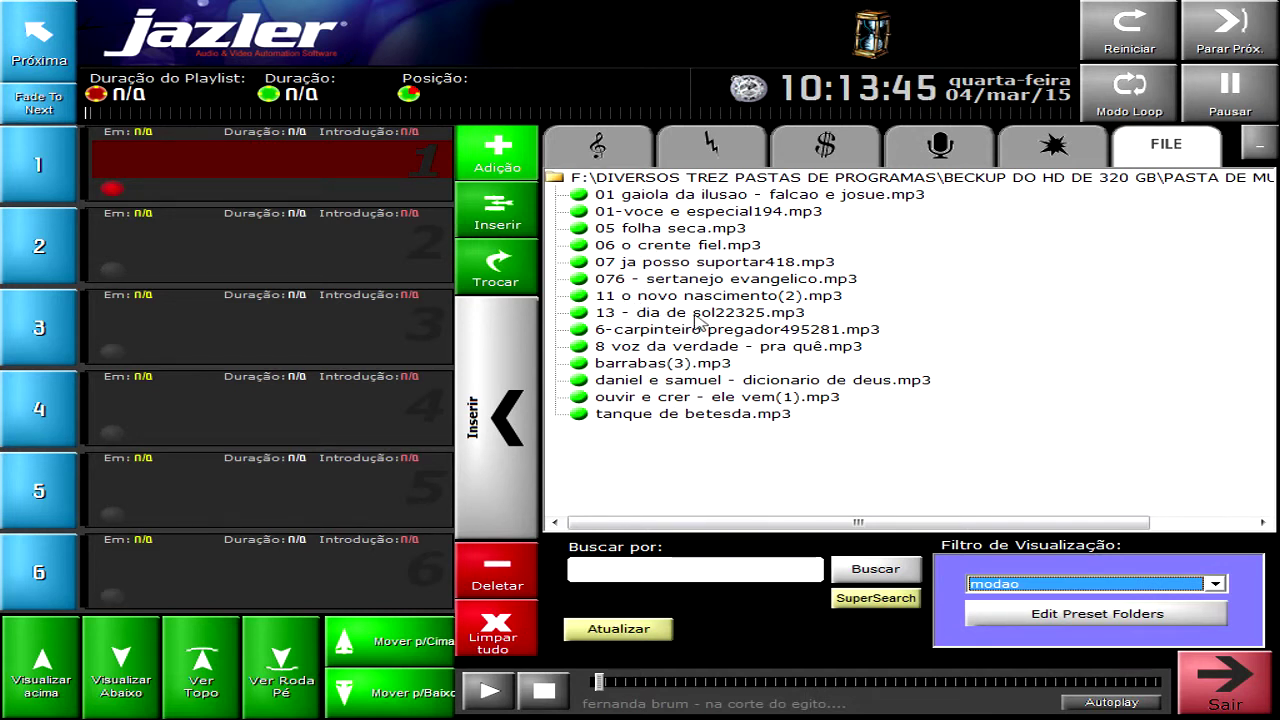
# Insert "6-carpinteiro pregador495281", "barrabas(3)", "076 - sertanejo evangelico" and "ouvir e crer - ele vem(1)" into the first four playlist slots.
pyautogui.click(728, 328)
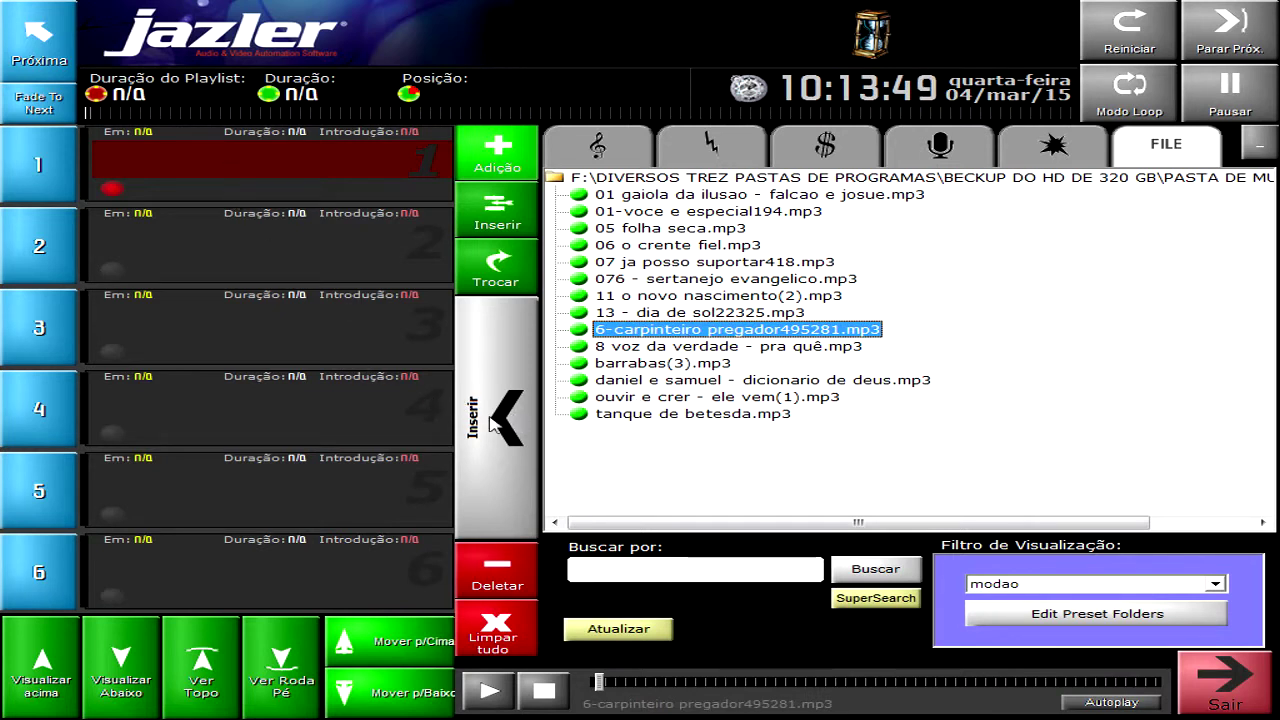
pyautogui.click(495, 420)
pyautogui.click(296, 262)
pyautogui.click(634, 363)
pyautogui.click(507, 405)
pyautogui.click(688, 280)
pyautogui.click(504, 426)
pyautogui.click(714, 399)
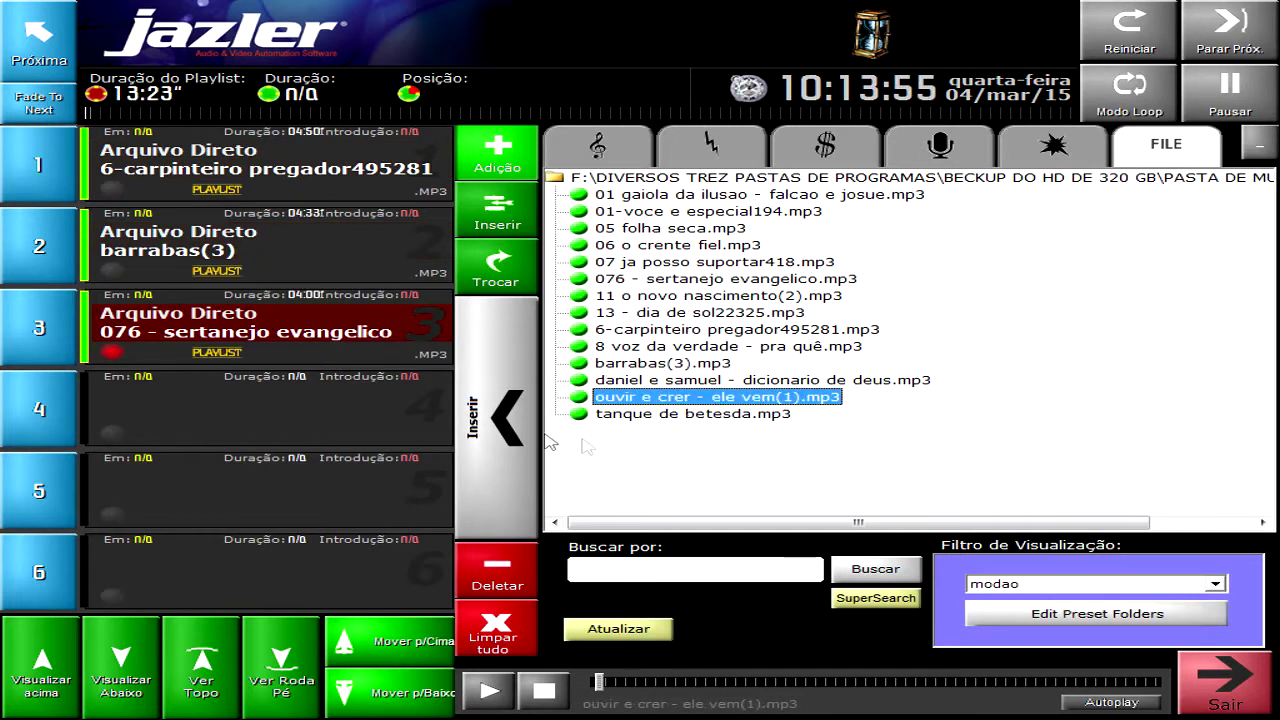
pyautogui.click(520, 435)
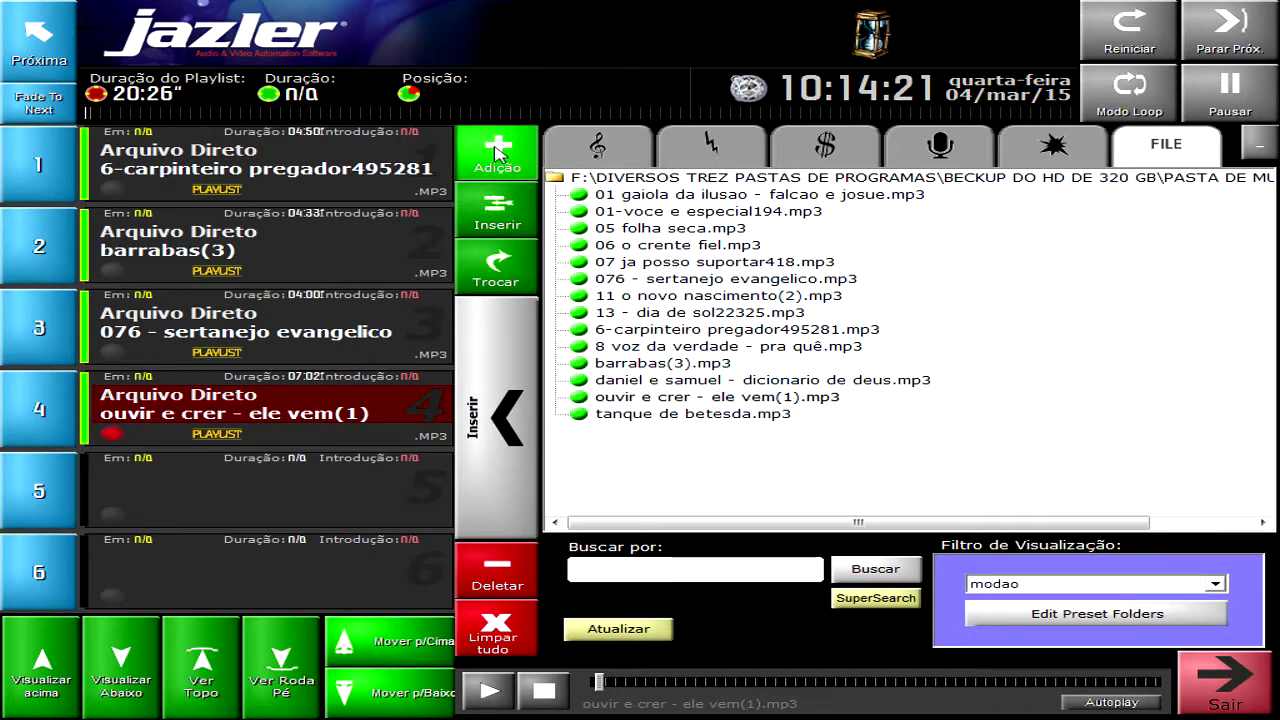
# Leave the media browser and play the instant jingles "22.. A MAIS OUVIDA" and "29.. AQUI A MUSICA NÃO PARA".
pyautogui.click(1228, 682)
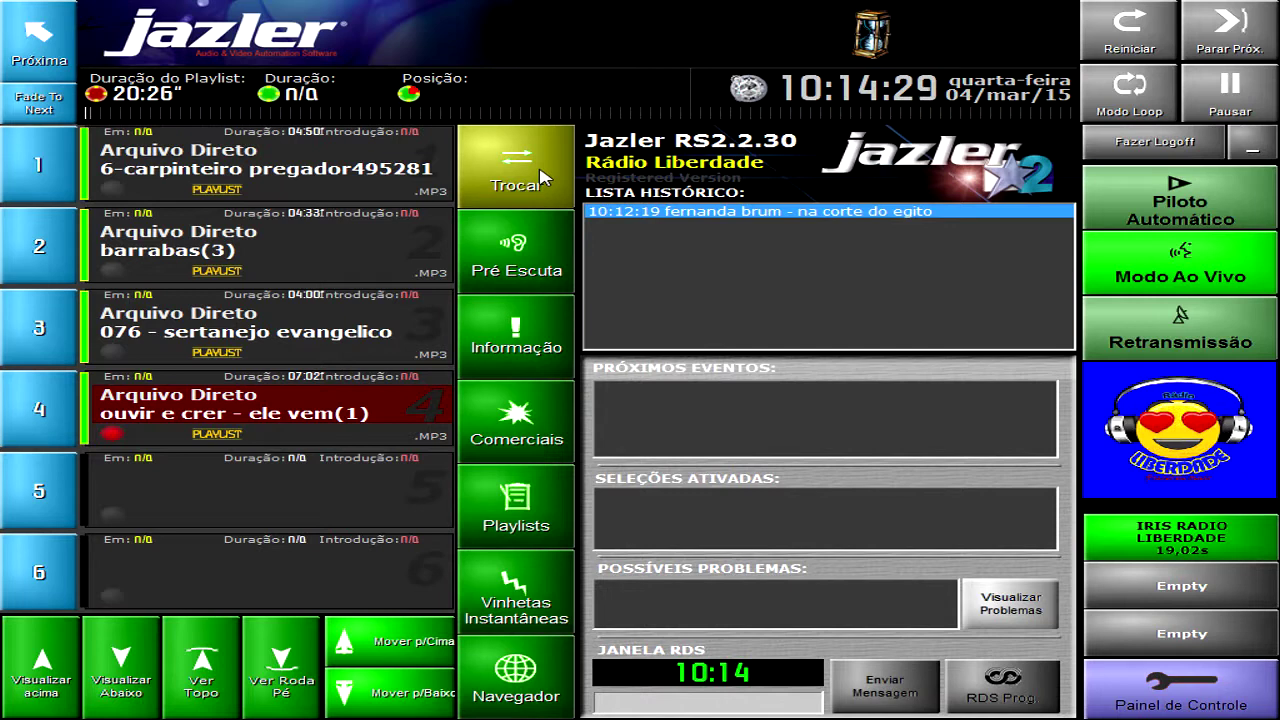
pyautogui.click(505, 604)
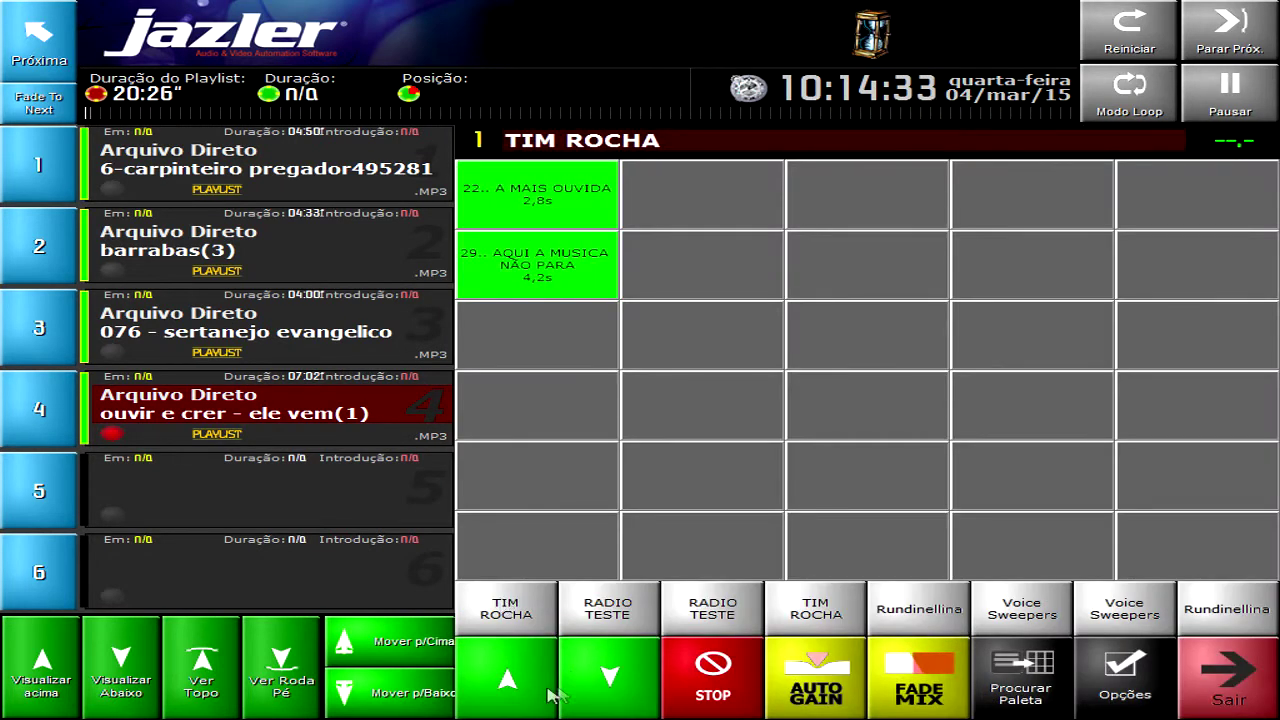
pyautogui.click(527, 209)
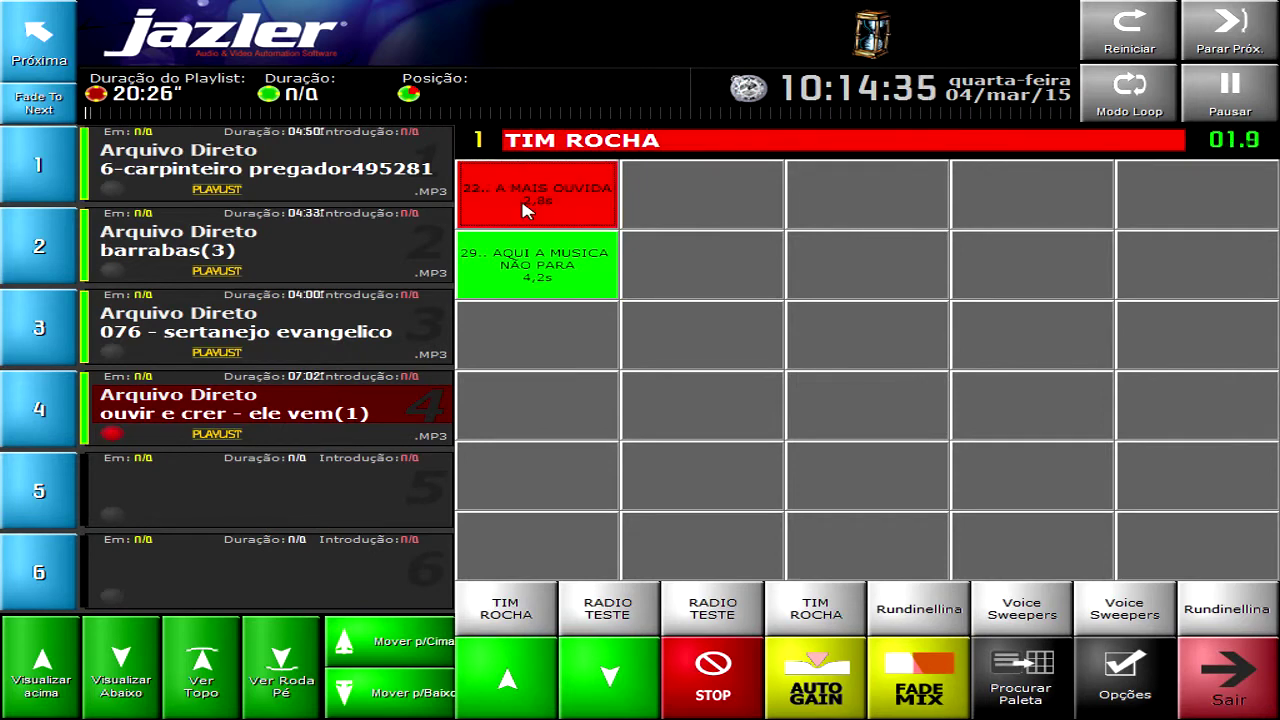
pyautogui.click(547, 279)
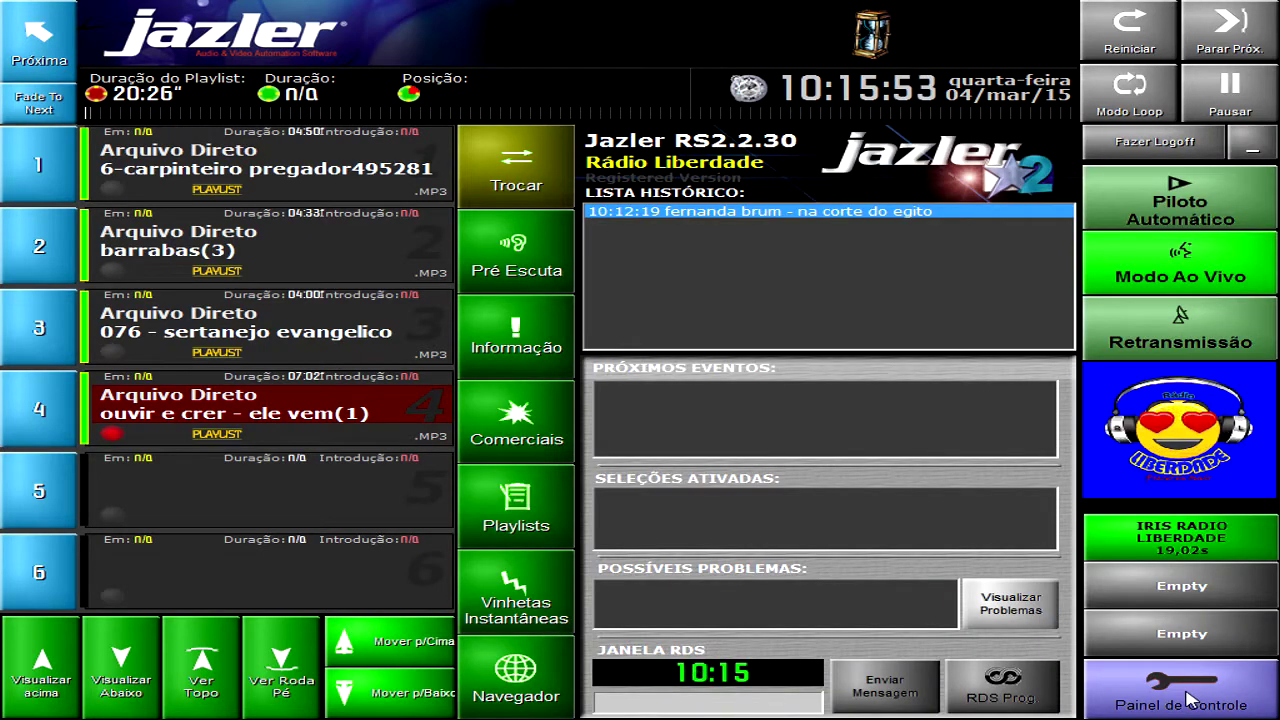
# Go to the control panel, log out of and exit Jazler RadioStar, and open Playlist Digital from the desktop.
pyautogui.click(1188, 700)
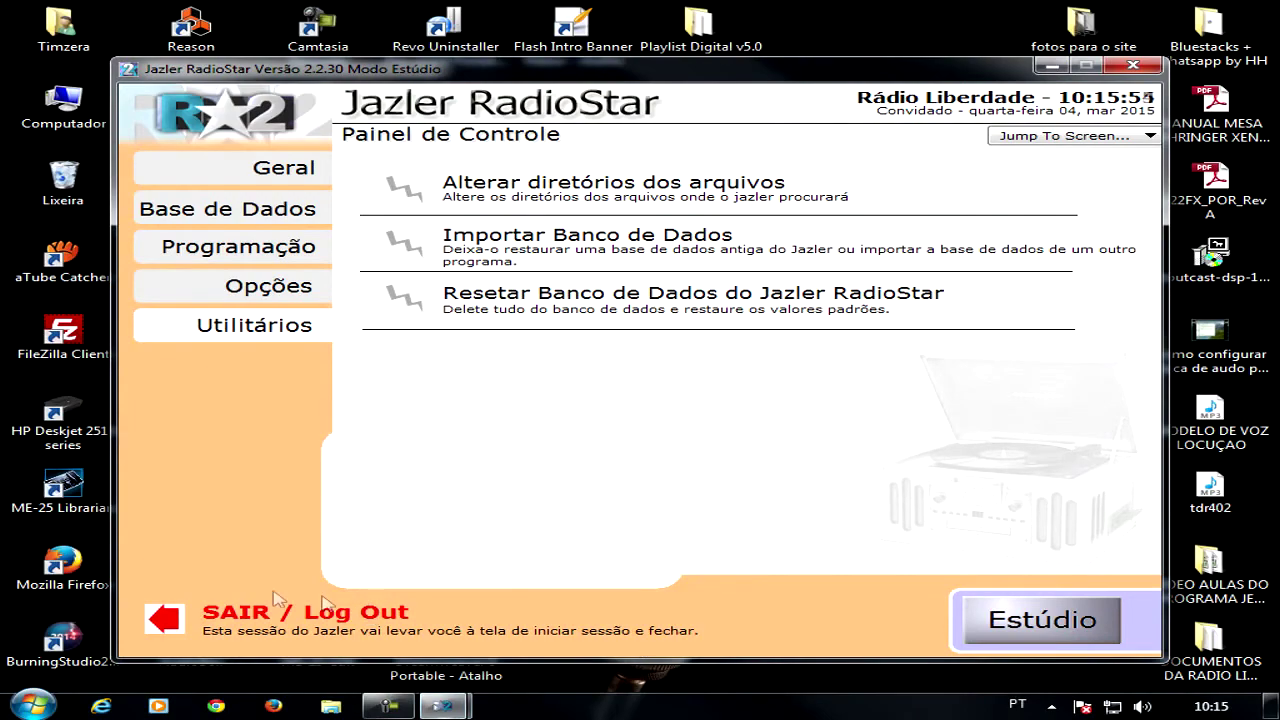
pyautogui.click(176, 624)
pyautogui.click(370, 628)
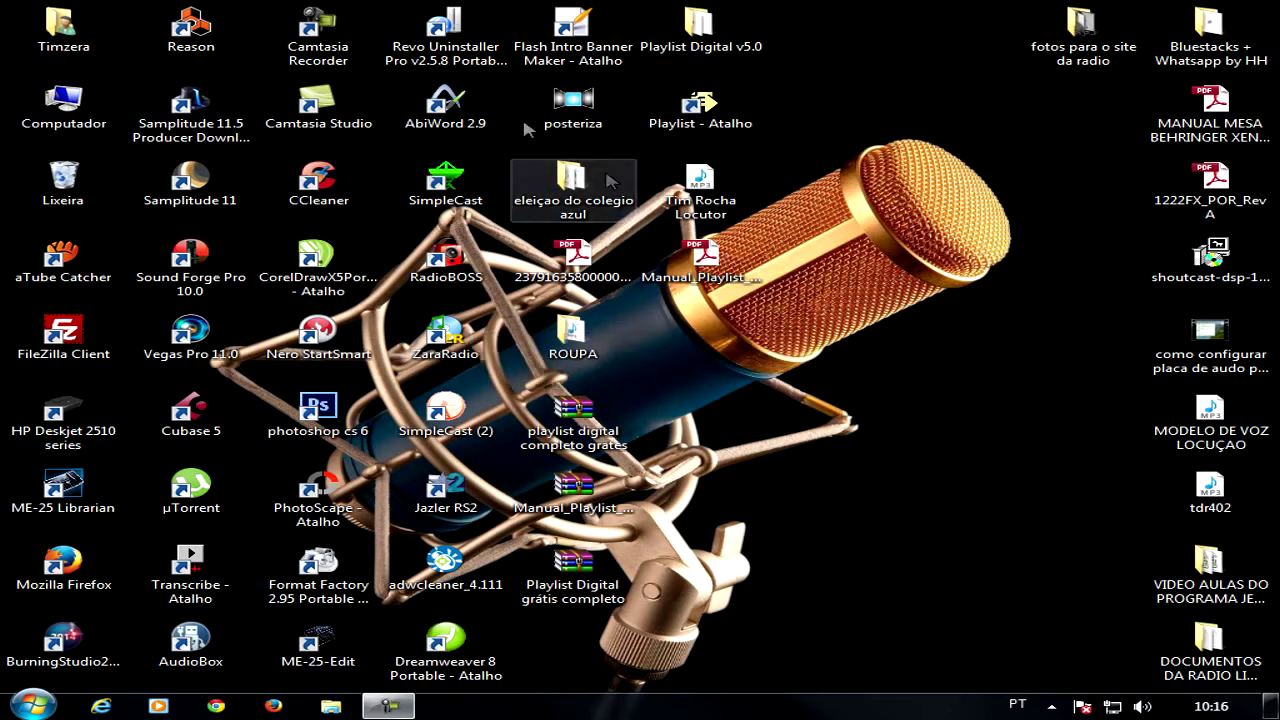
pyautogui.doubleClick(672, 120)
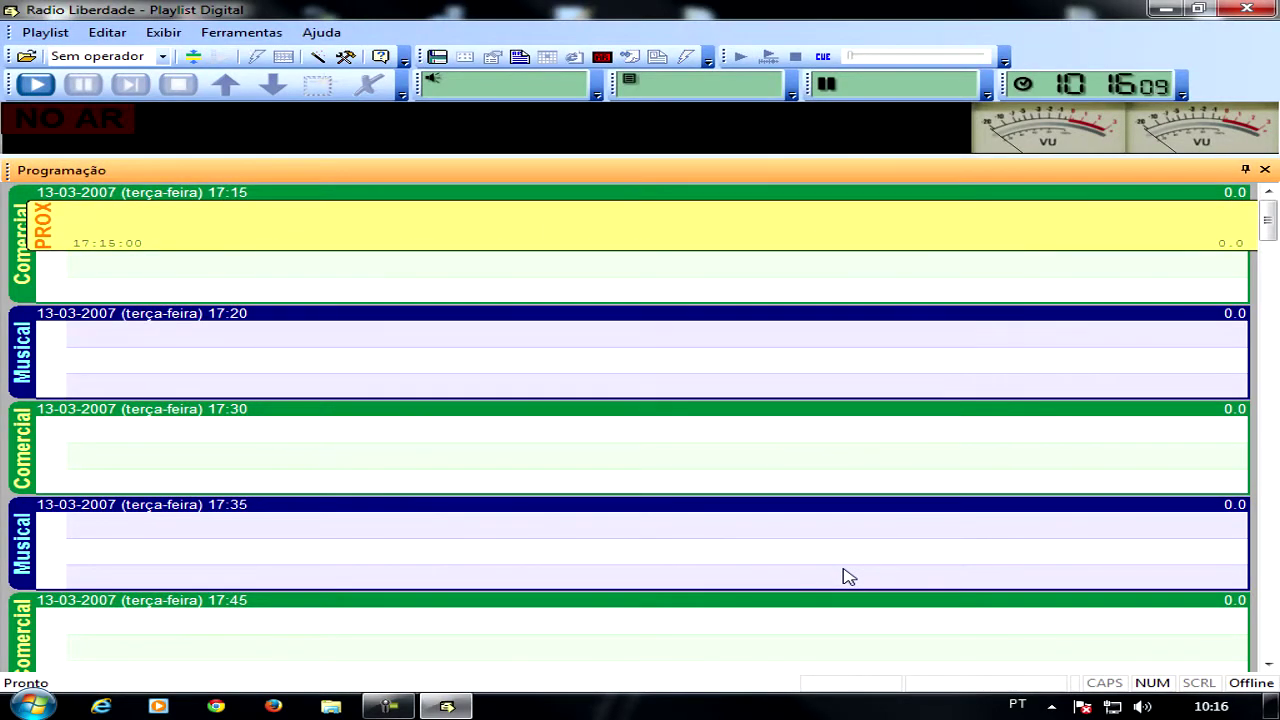
# Switch from no operator to the registered operator and confirm with the operator's password.
pyautogui.click(148, 62)
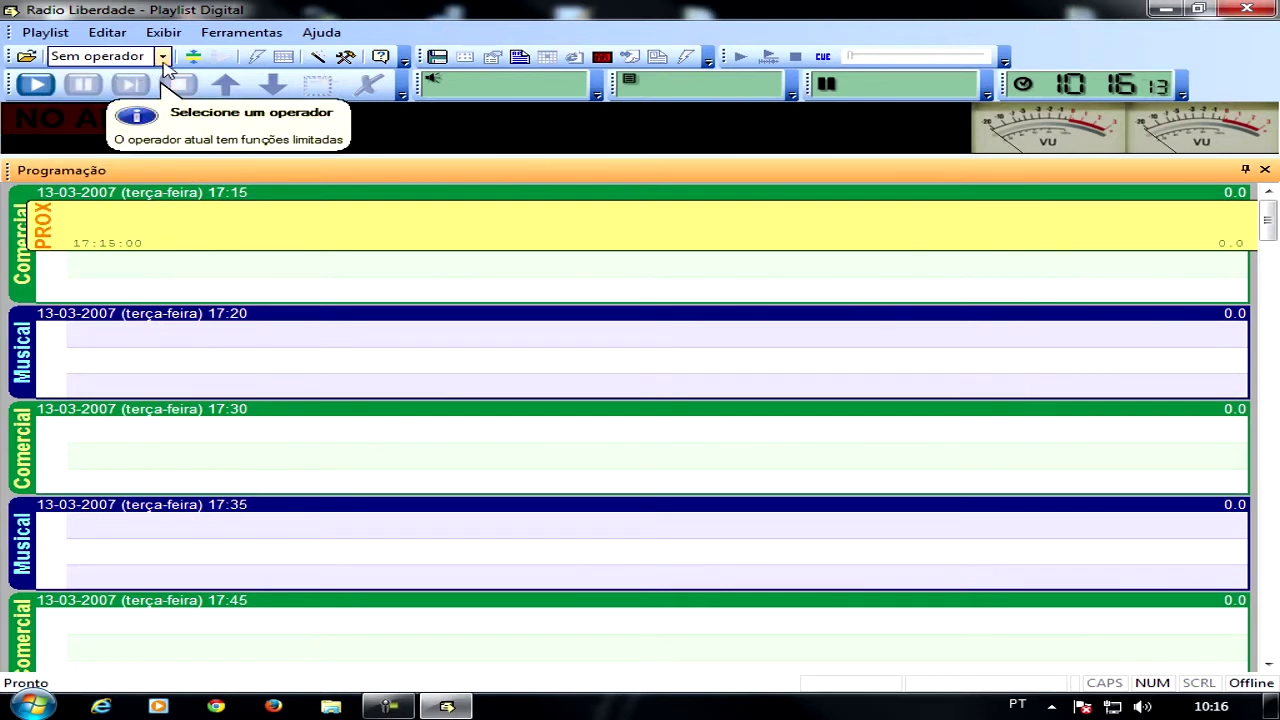
pyautogui.click(162, 57)
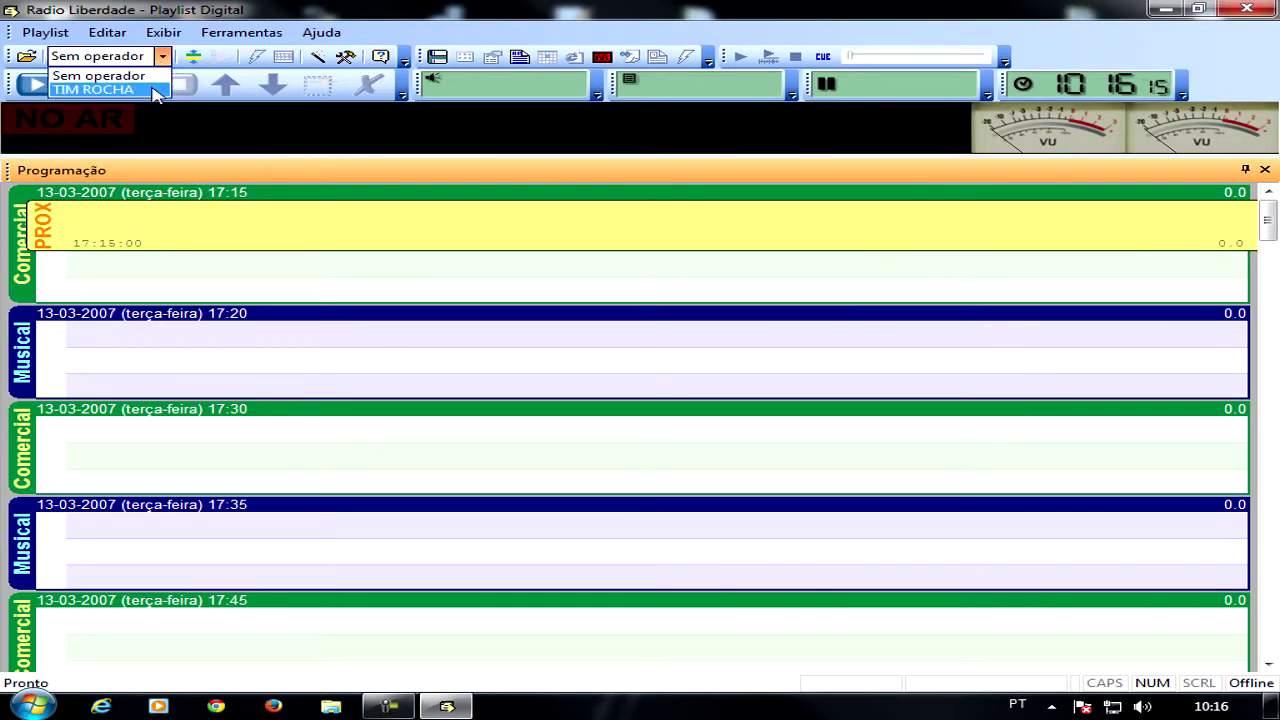
pyautogui.click(110, 89)
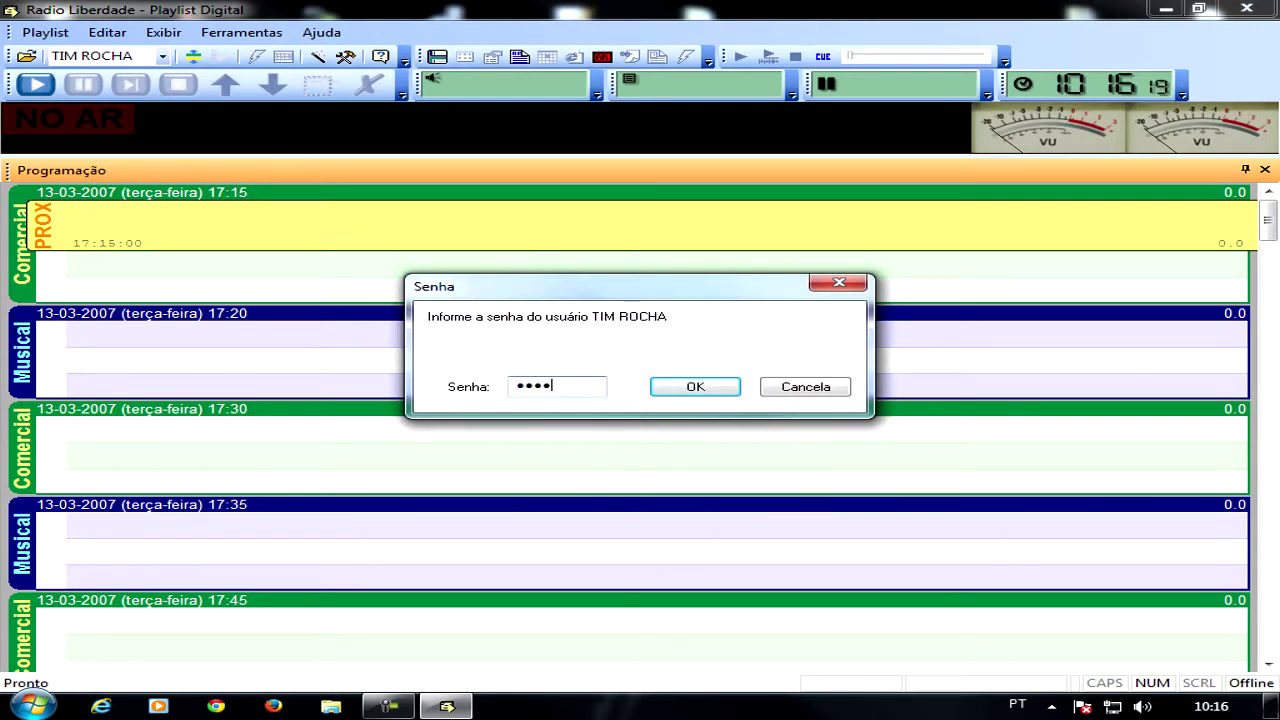
pyautogui.press('Return')
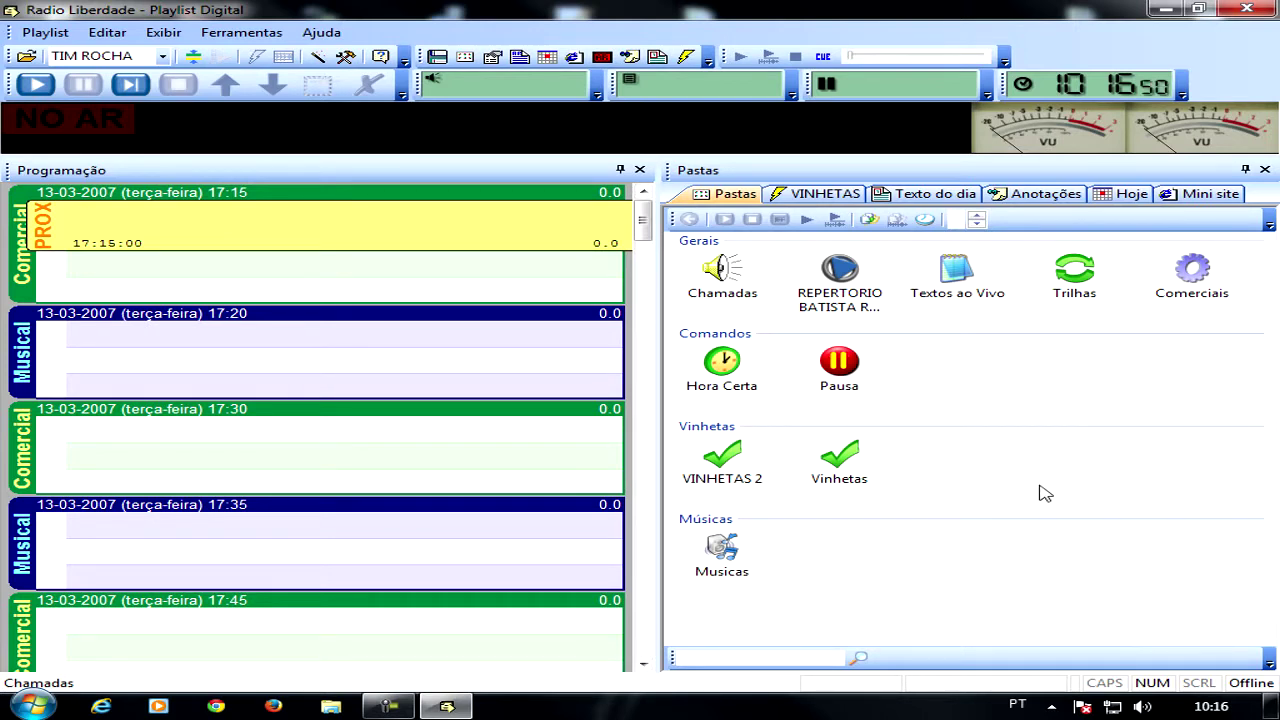
# Show the VINHETAS buttons and their panel options, and try the Hora Certa and announcer jingle buttons.
pyautogui.click(790, 198)
pyautogui.rightClick(800, 200)
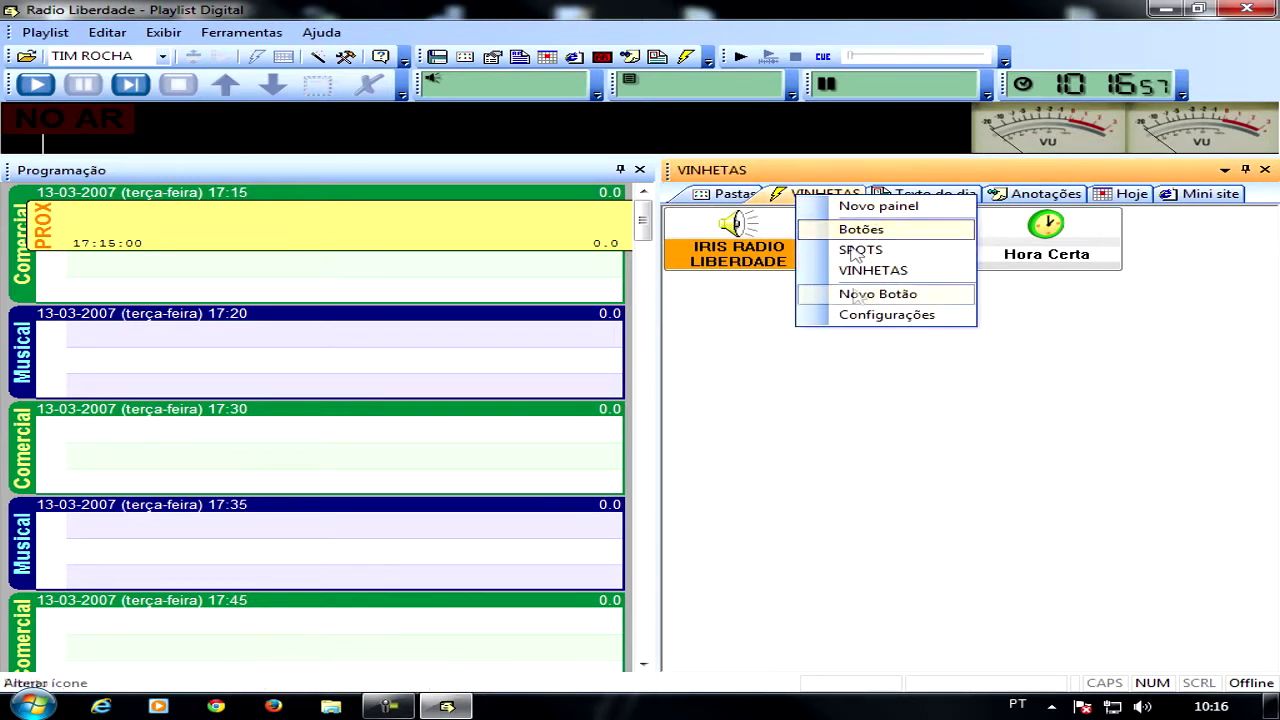
pyautogui.click(848, 406)
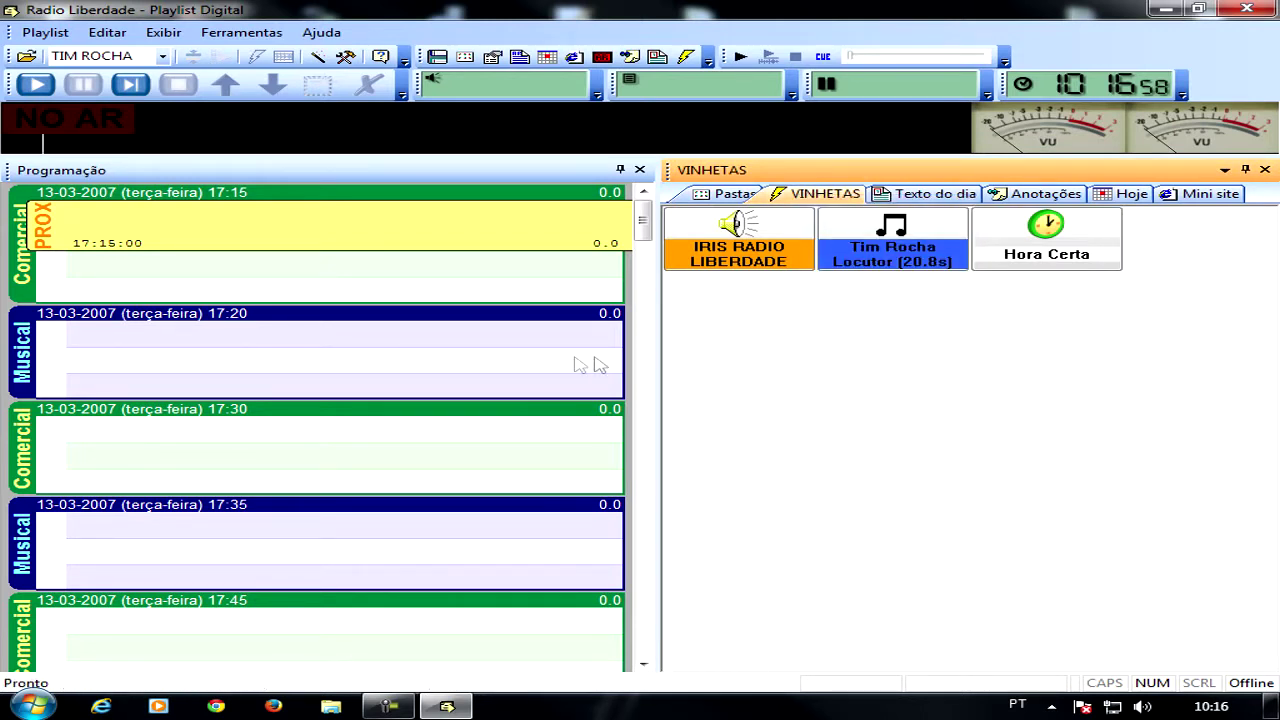
pyautogui.click(1031, 255)
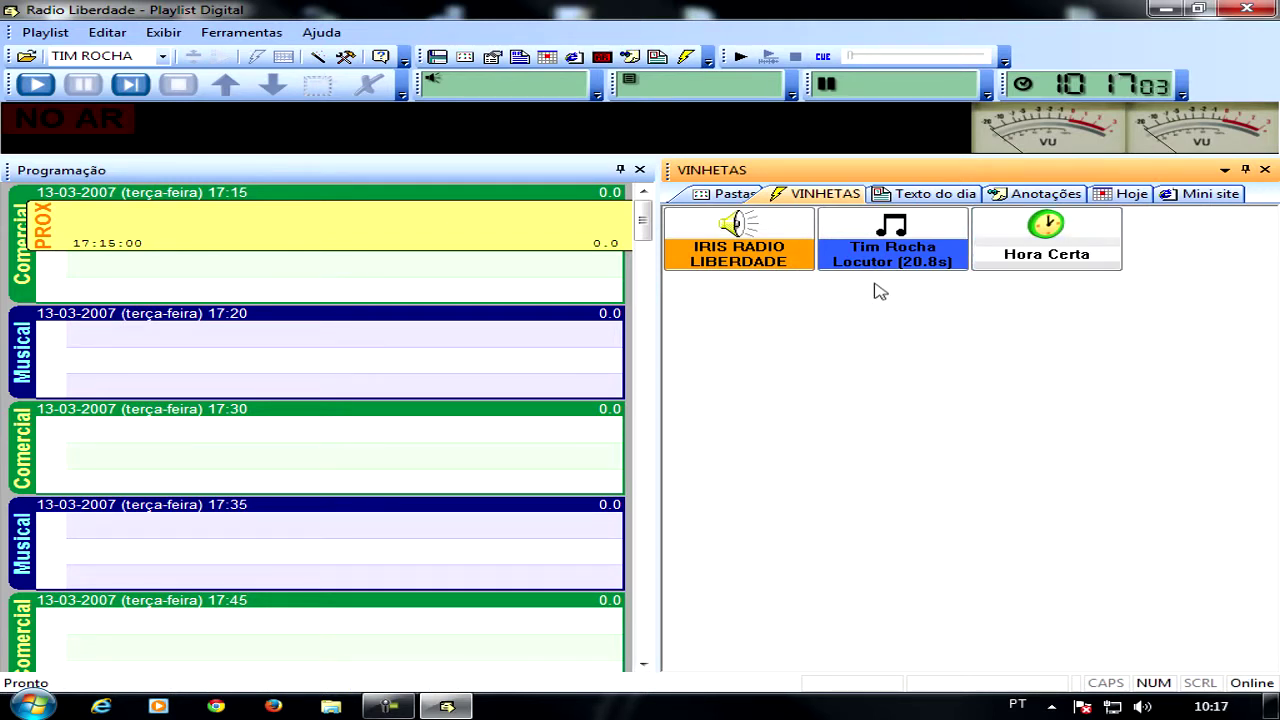
pyautogui.click(906, 252)
# Look through the day's text, the notes, today's almanac and the station's mini site.
pyautogui.click(922, 194)
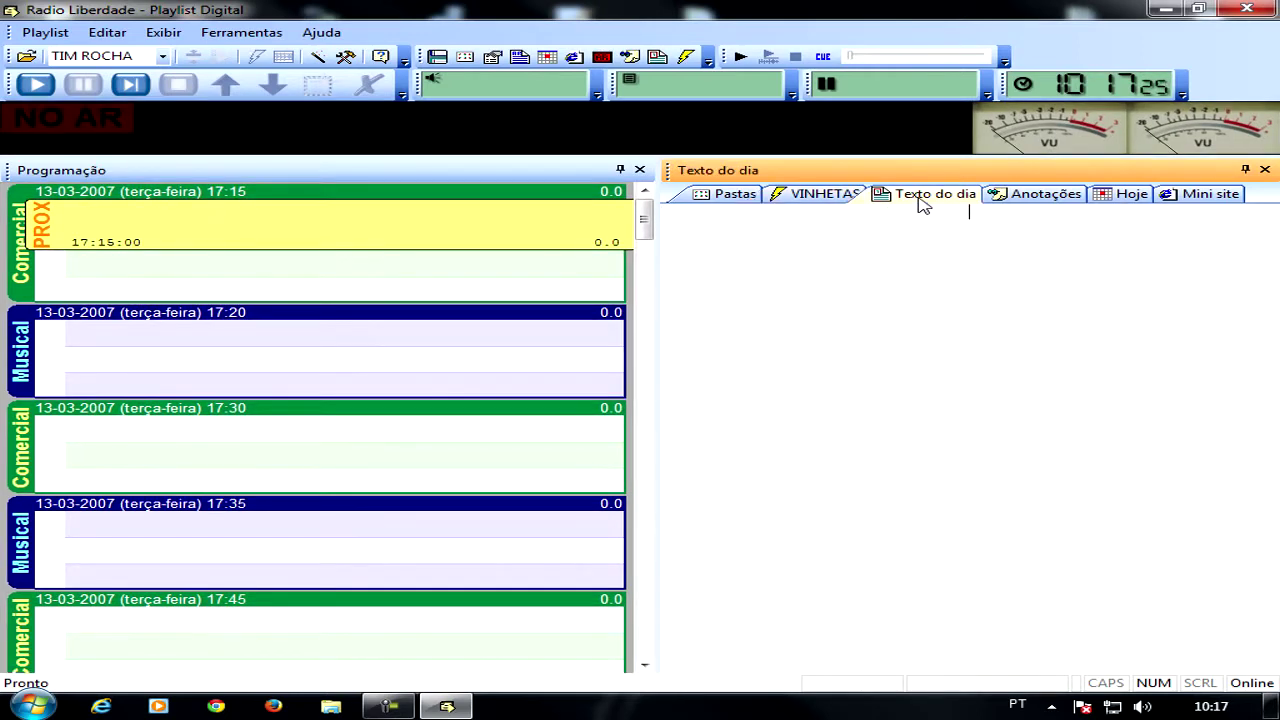
pyautogui.click(1037, 198)
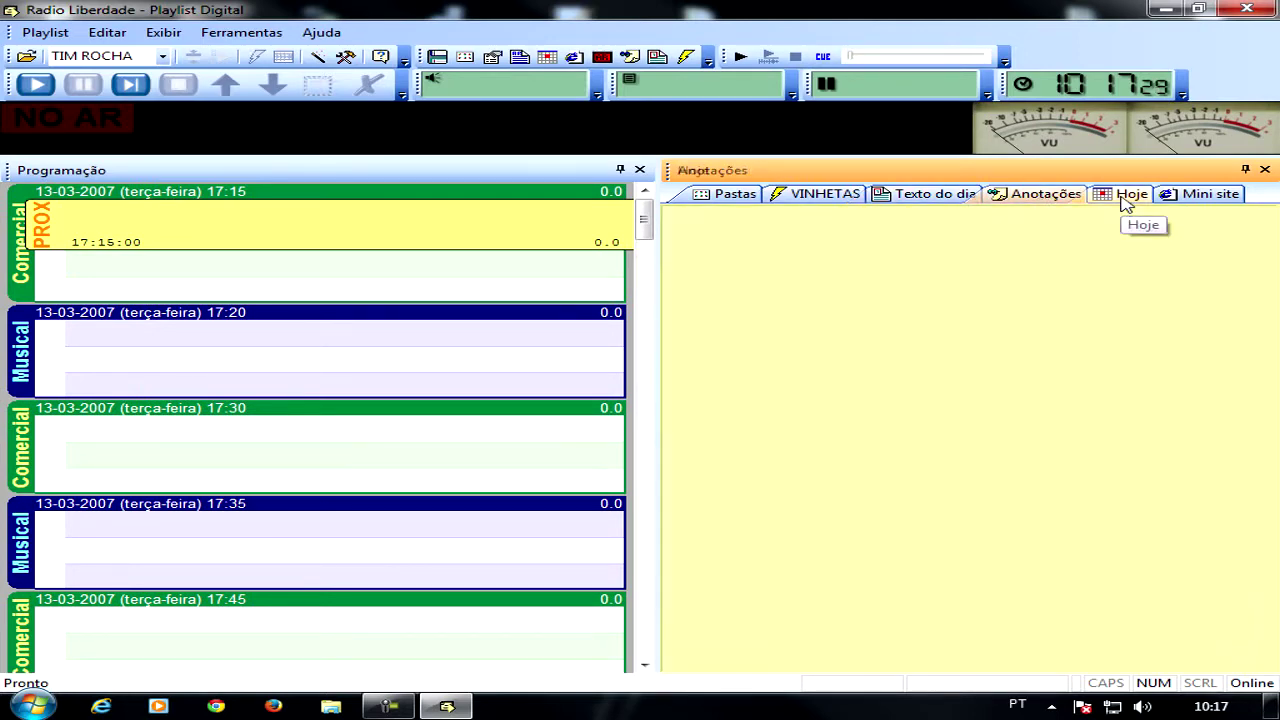
pyautogui.click(1127, 197)
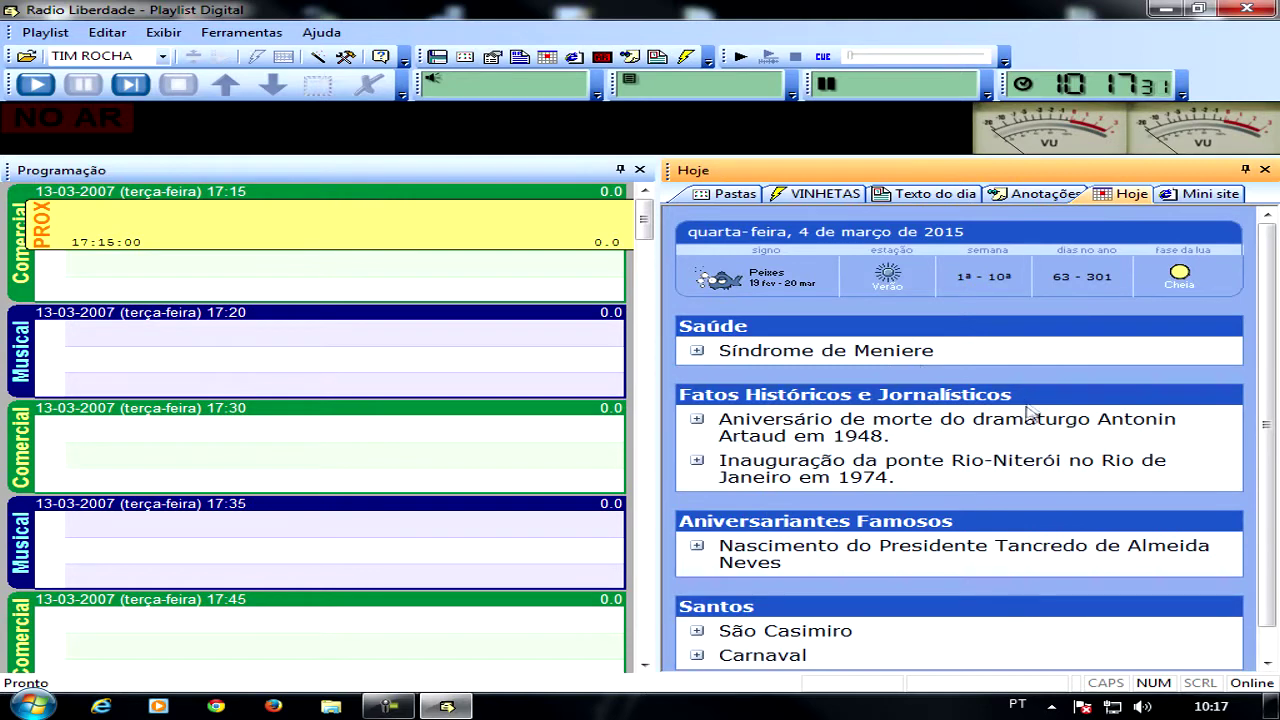
pyautogui.click(1194, 196)
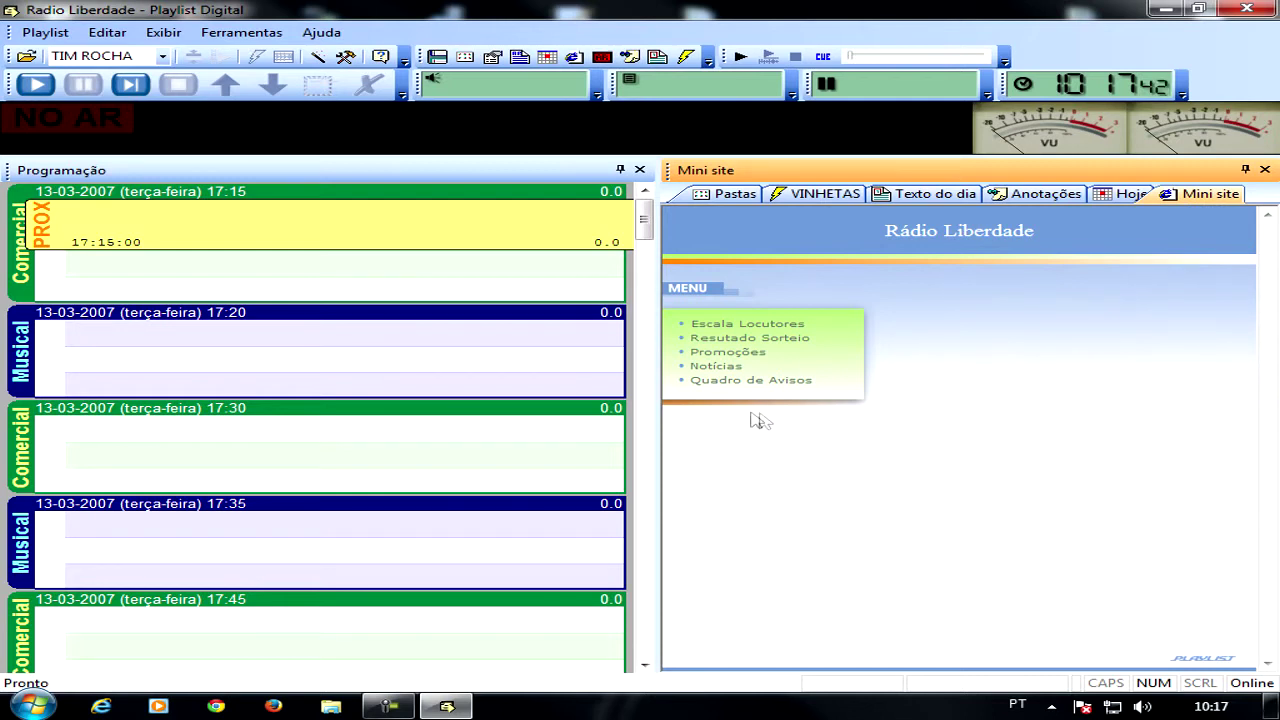
# In the mini site's Notícias page, view the MSN news link and return to the link list.
pyautogui.click(722, 368)
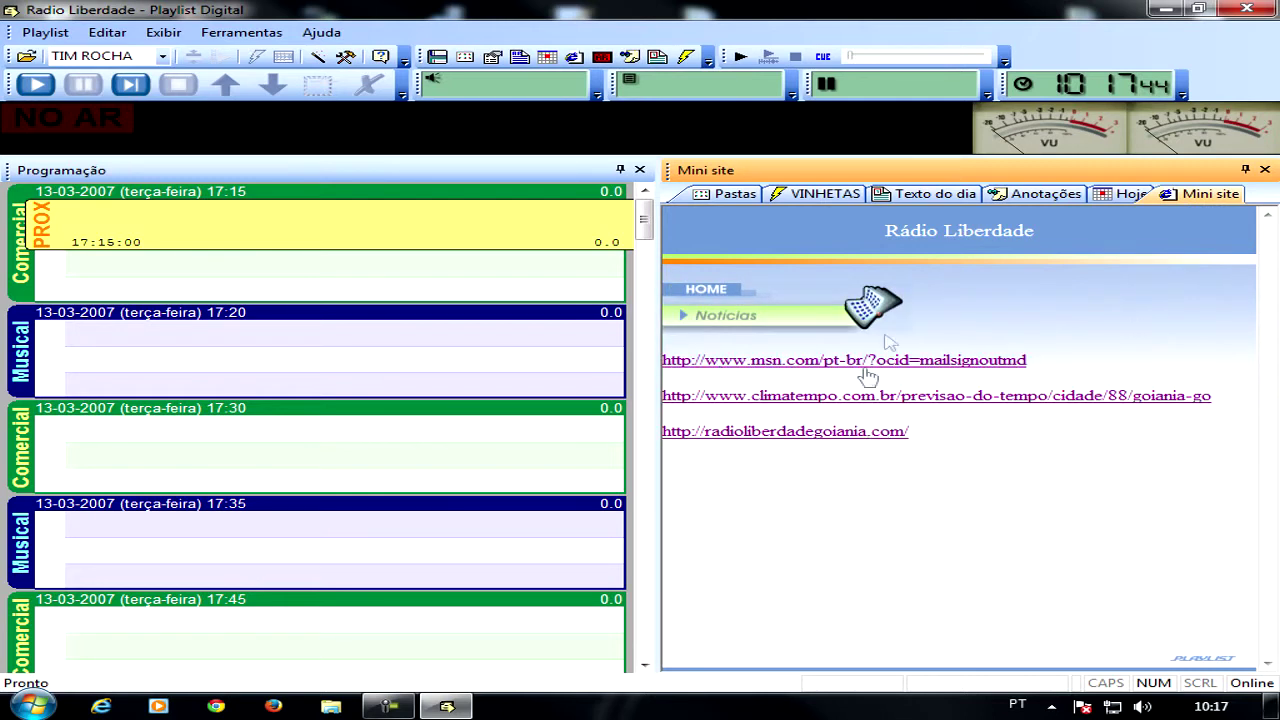
pyautogui.click(830, 364)
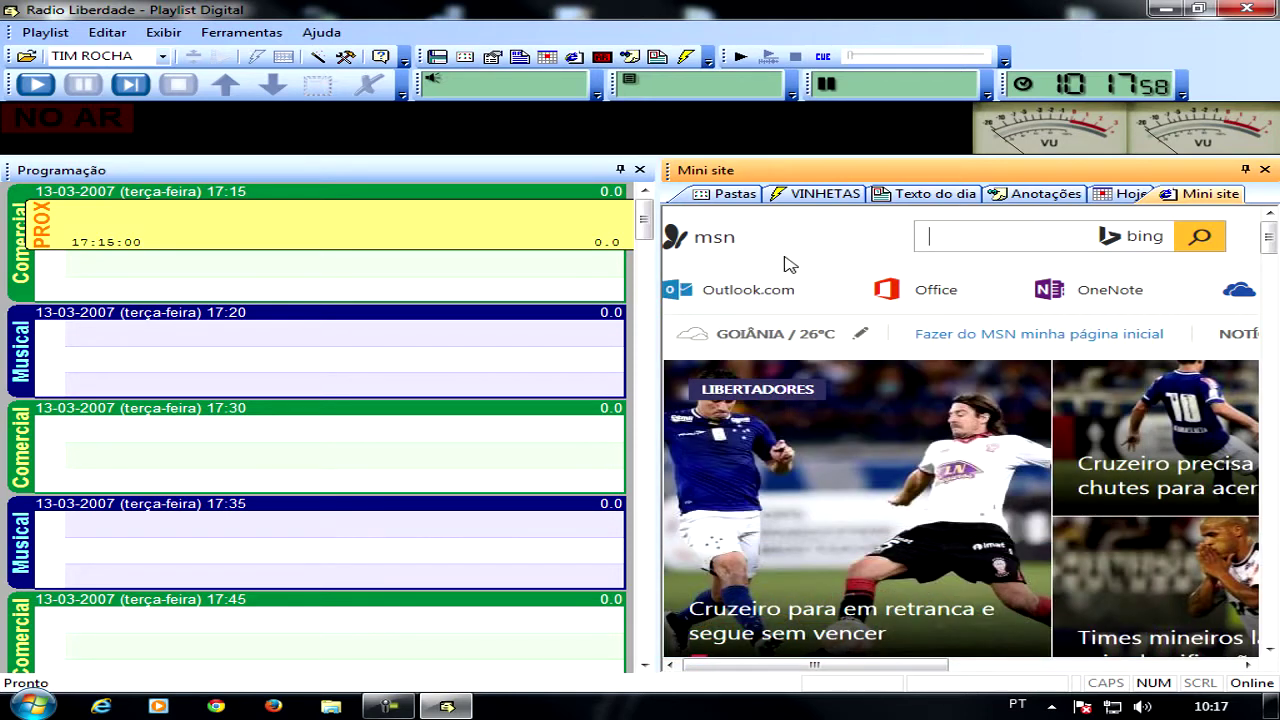
pyautogui.press('BackSpace')
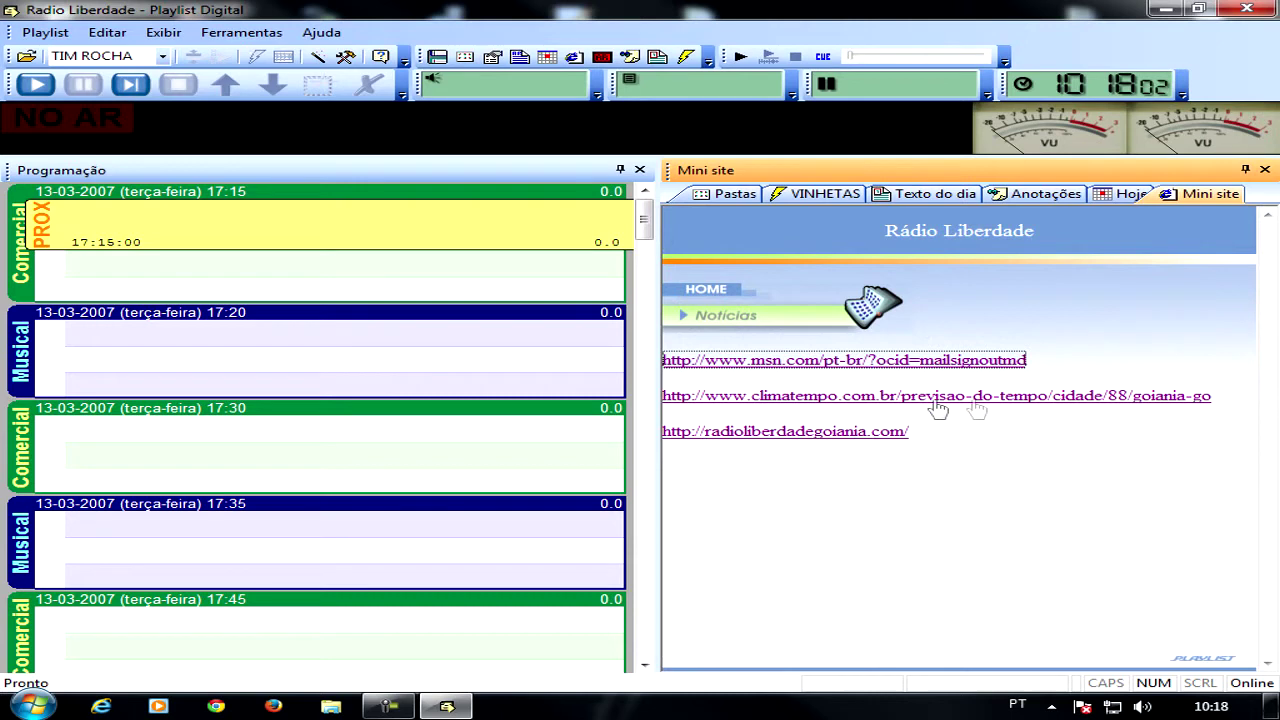
# Open the Climatempo link for Goiânia, dismissing the script errors, view this week's forecast and return to the news links.
pyautogui.click(827, 400)
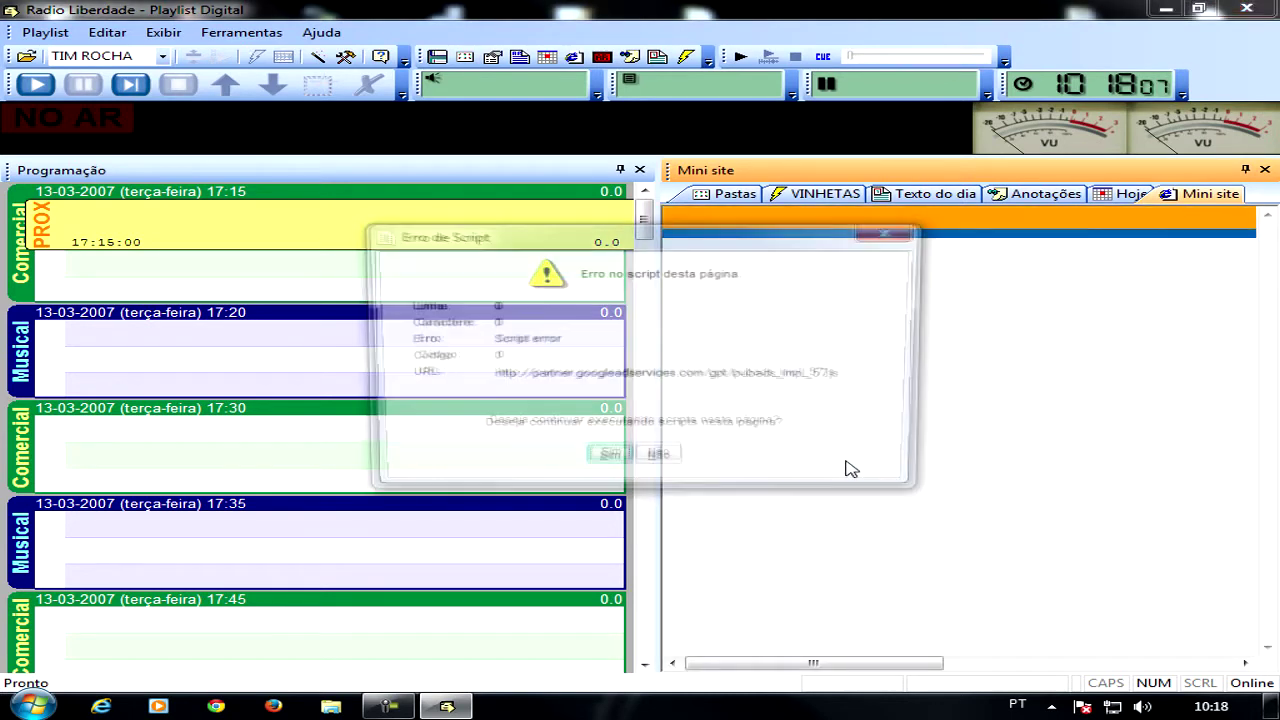
pyautogui.click(608, 459)
pyautogui.click(610, 461)
pyautogui.click(609, 461)
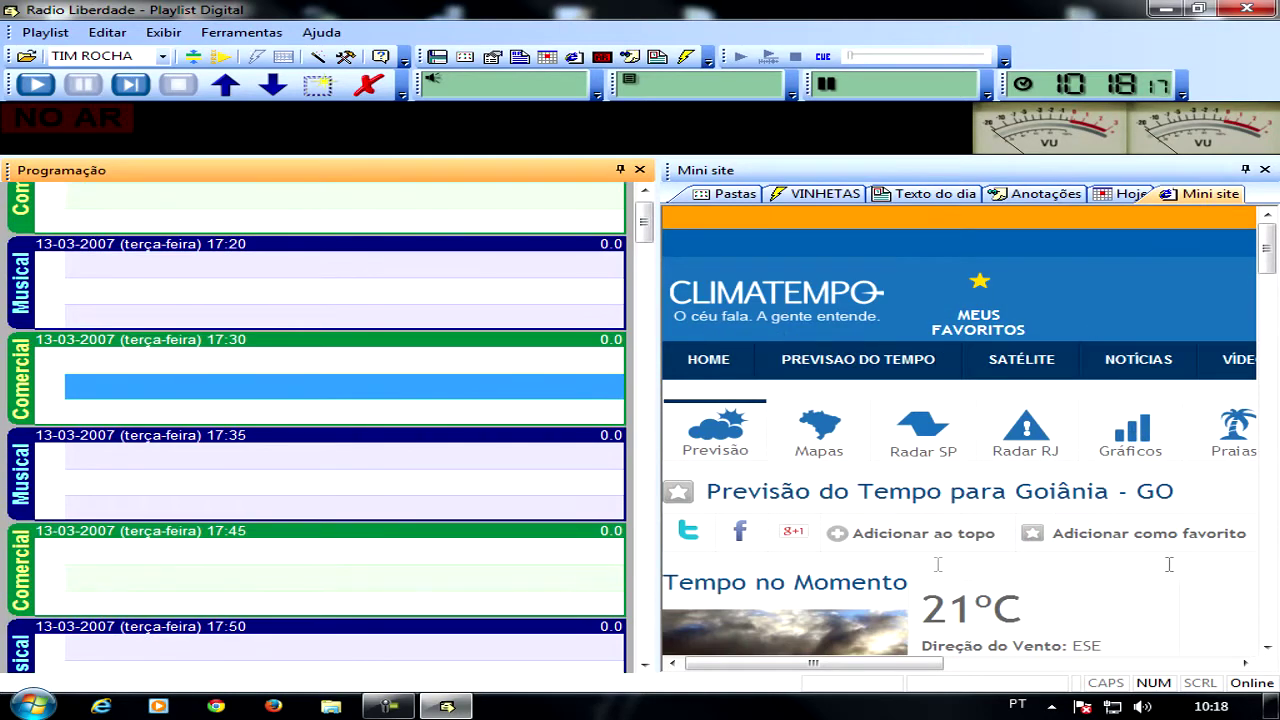
pyautogui.click(610, 460)
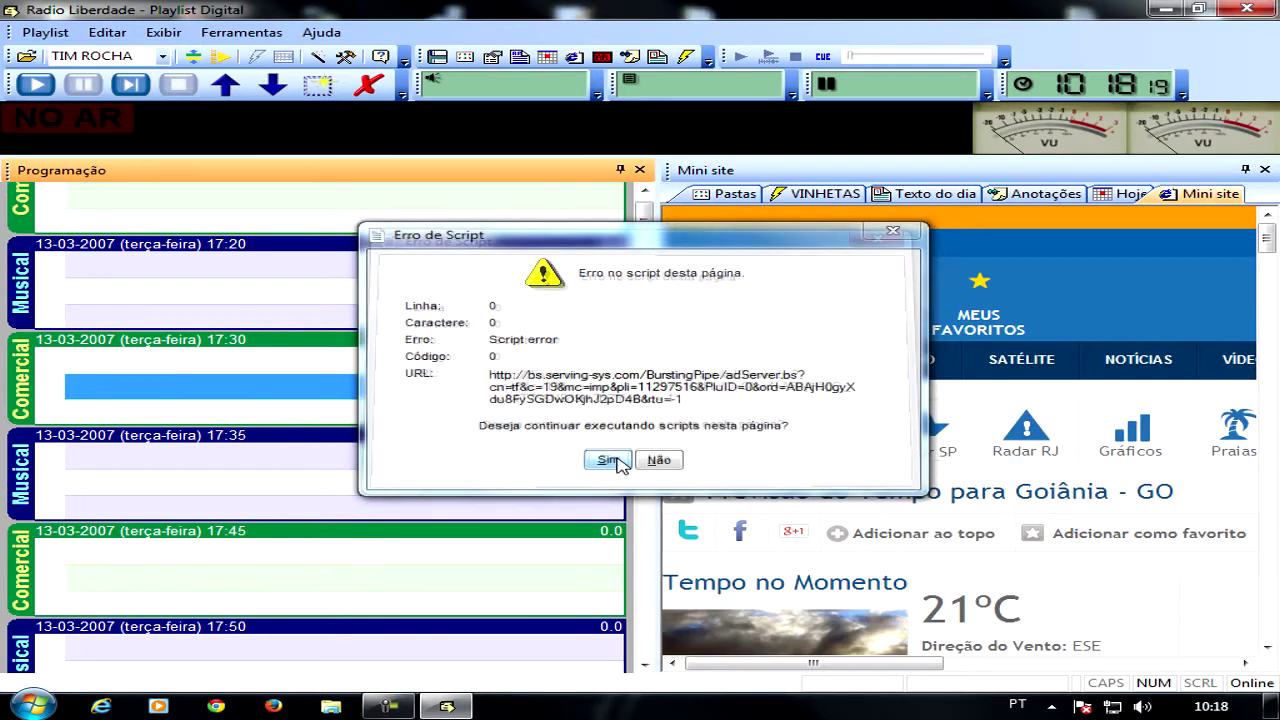
pyautogui.click(610, 460)
pyautogui.click(665, 462)
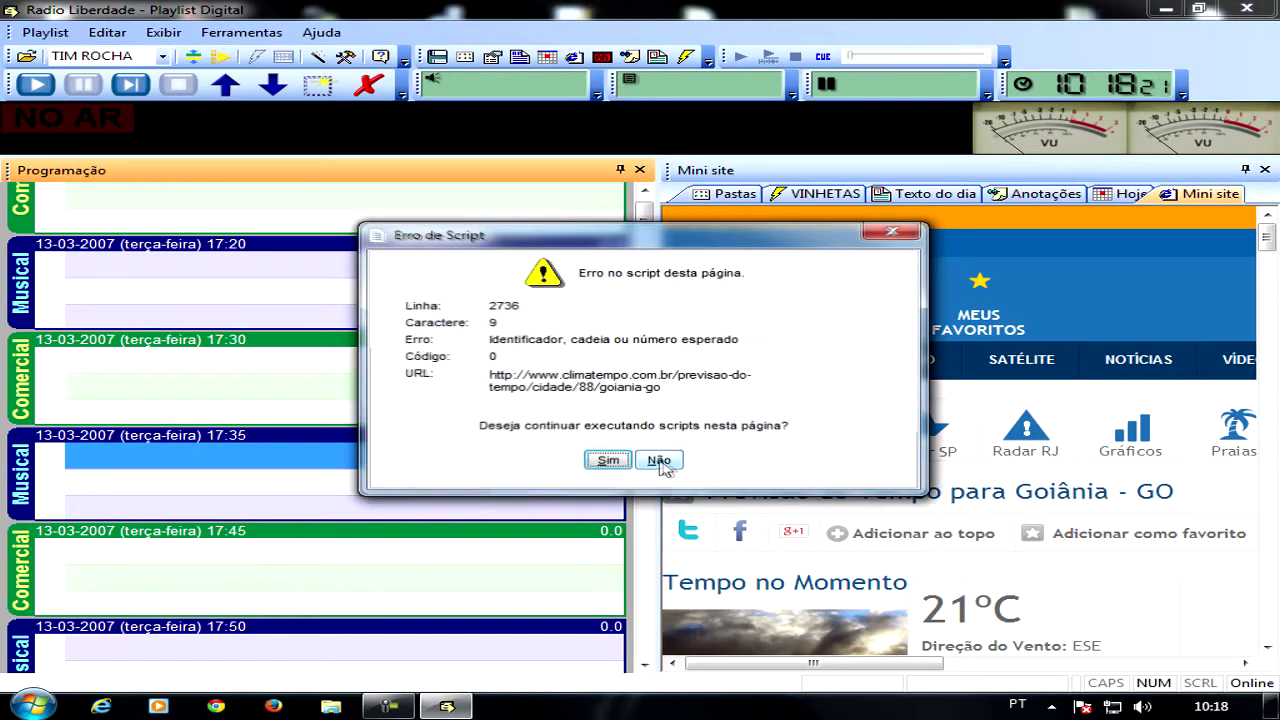
pyautogui.click(658, 461)
pyautogui.click(662, 460)
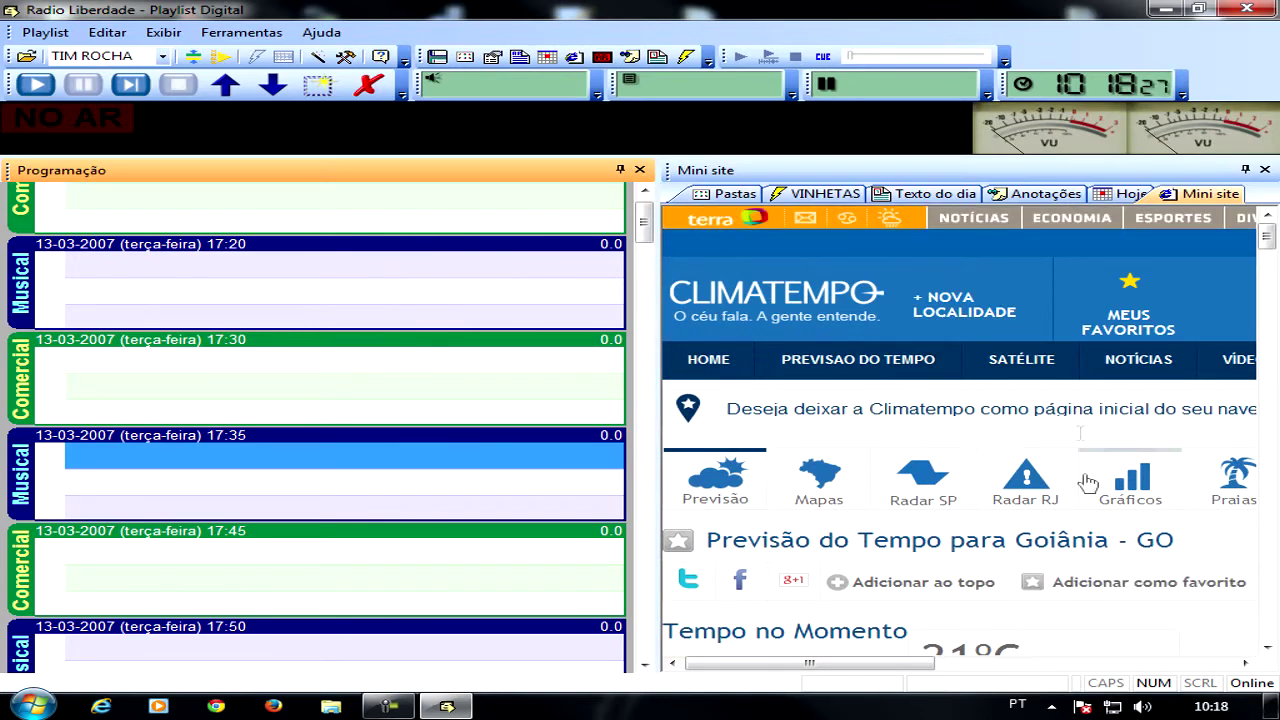
pyautogui.moveTo(1272, 247); pyautogui.dragTo(1266, 276)
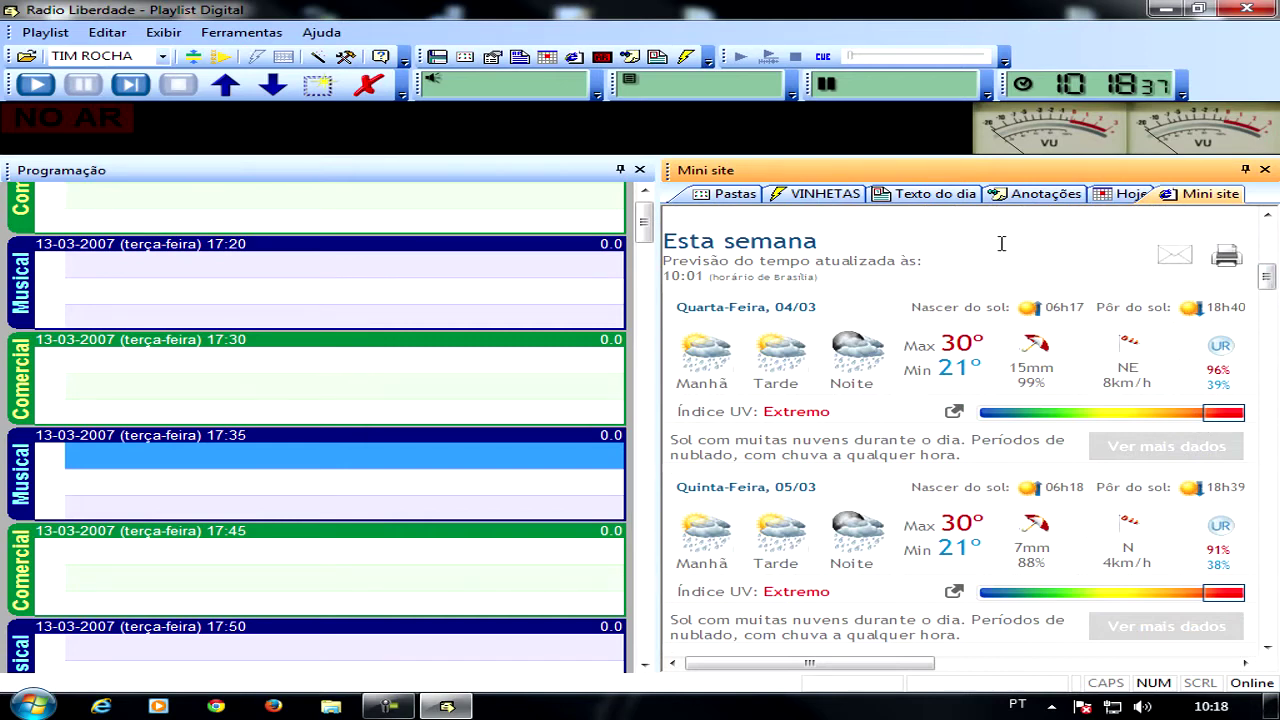
pyautogui.press('BackSpace')
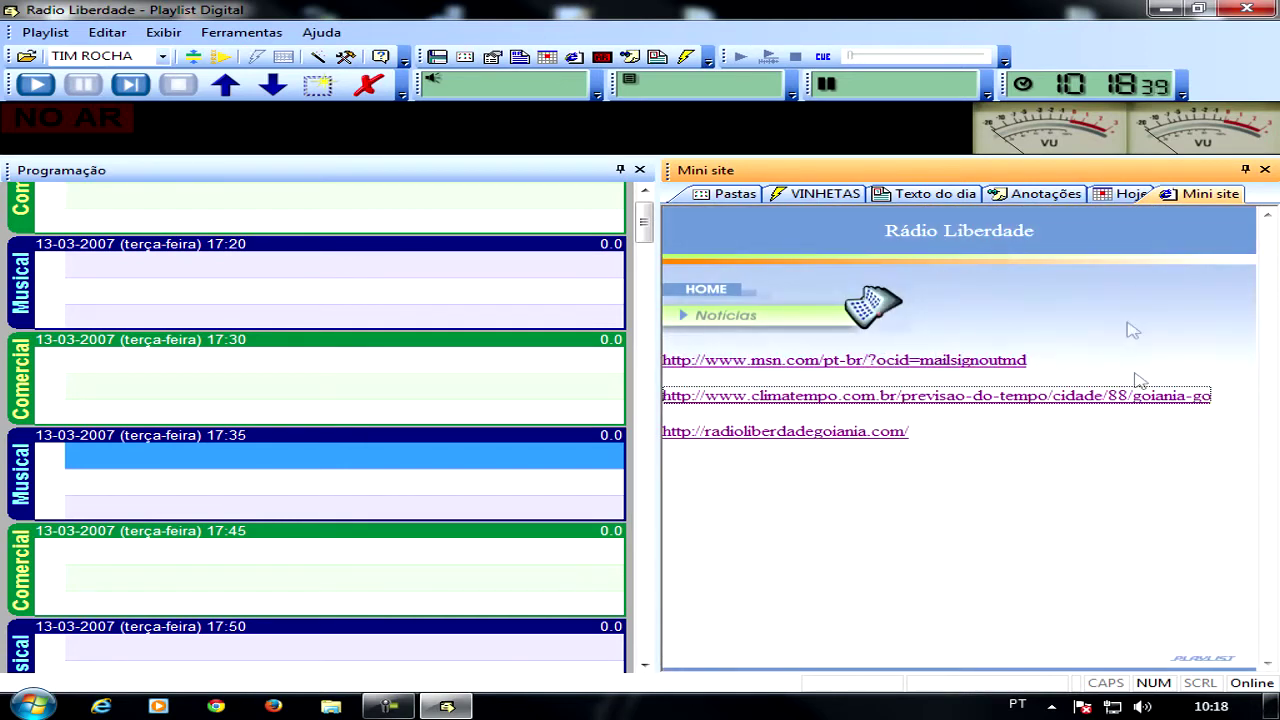
# View Monday's announcer schedule under Escala Locutores and return to the mini site's home menu.
pyautogui.click(729, 295)
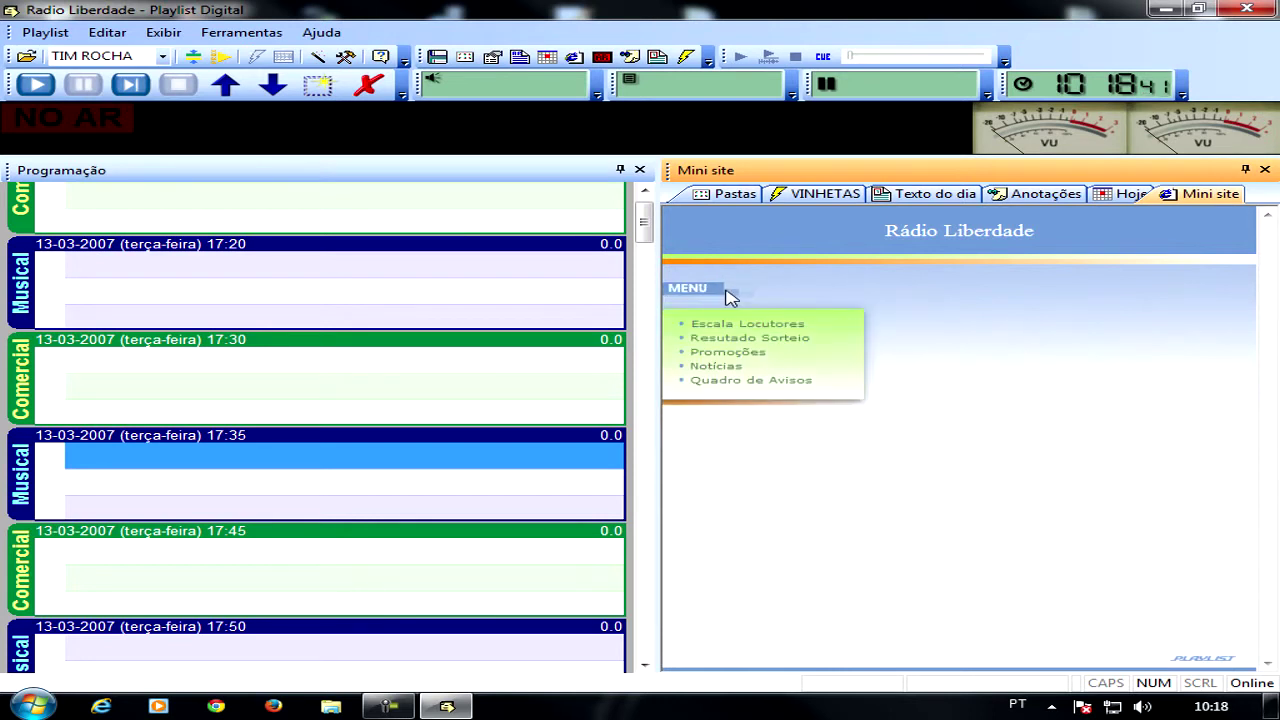
pyautogui.click(781, 327)
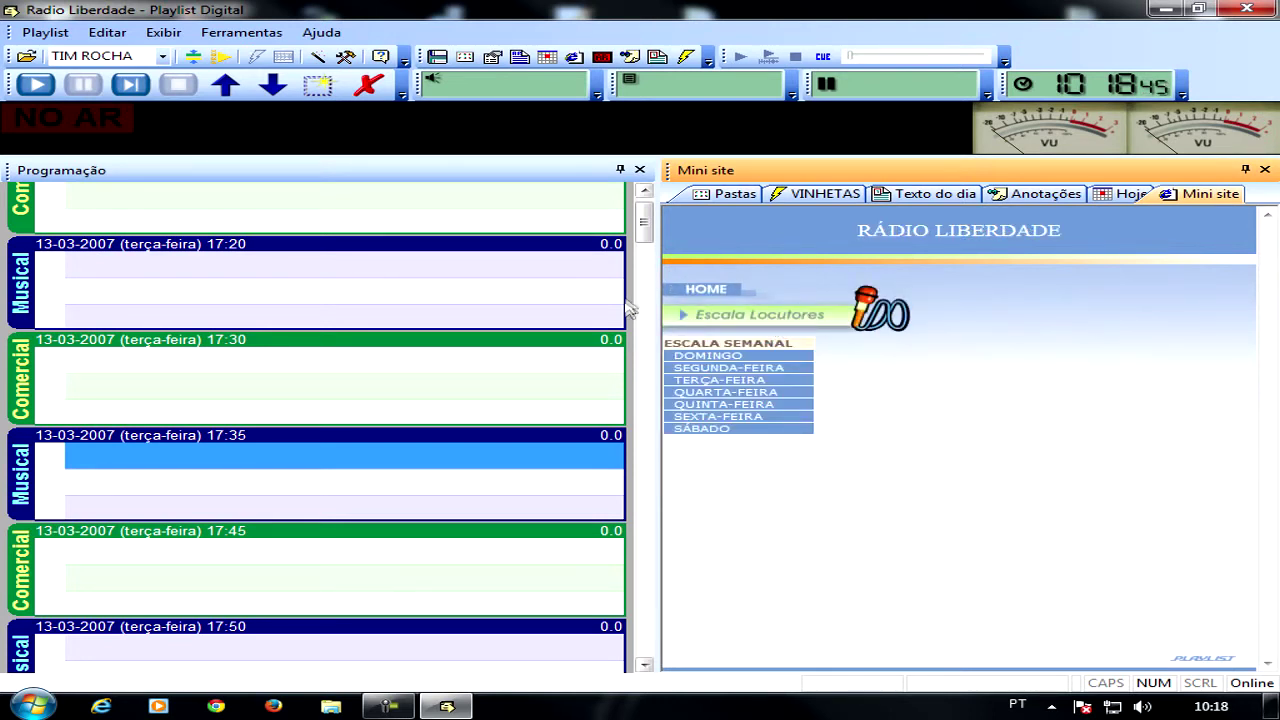
pyautogui.click(754, 369)
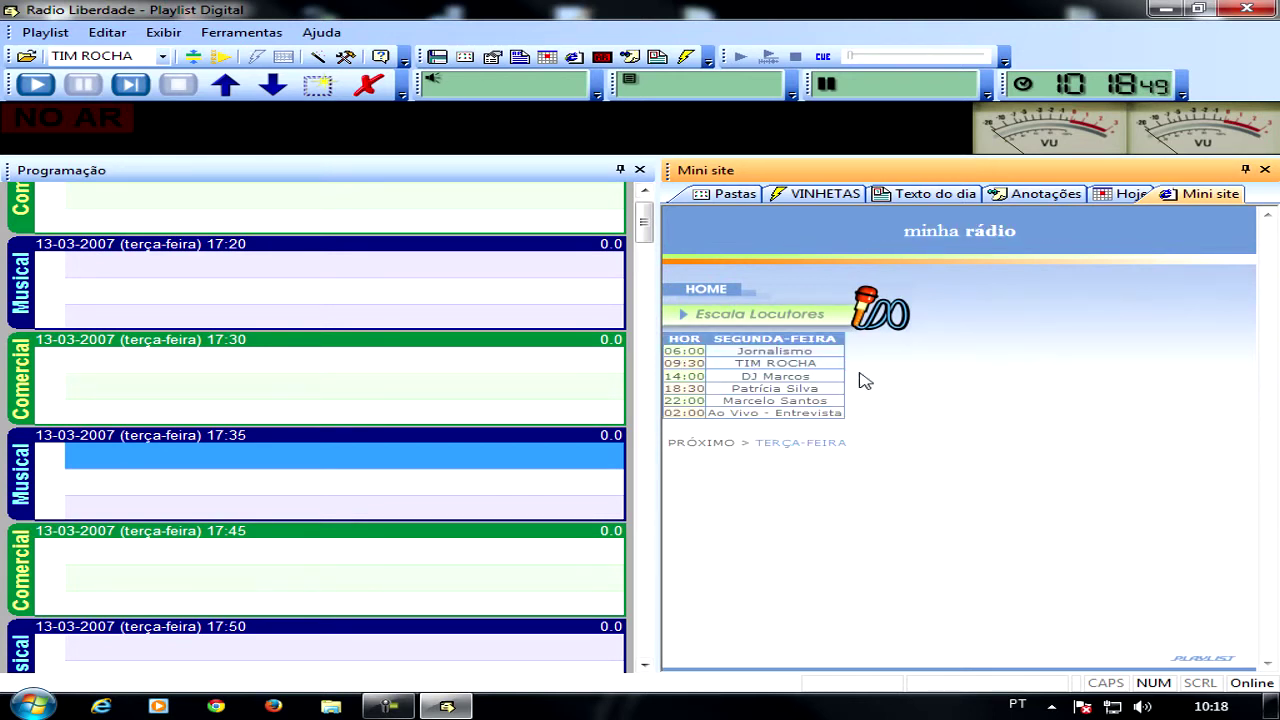
pyautogui.click(719, 299)
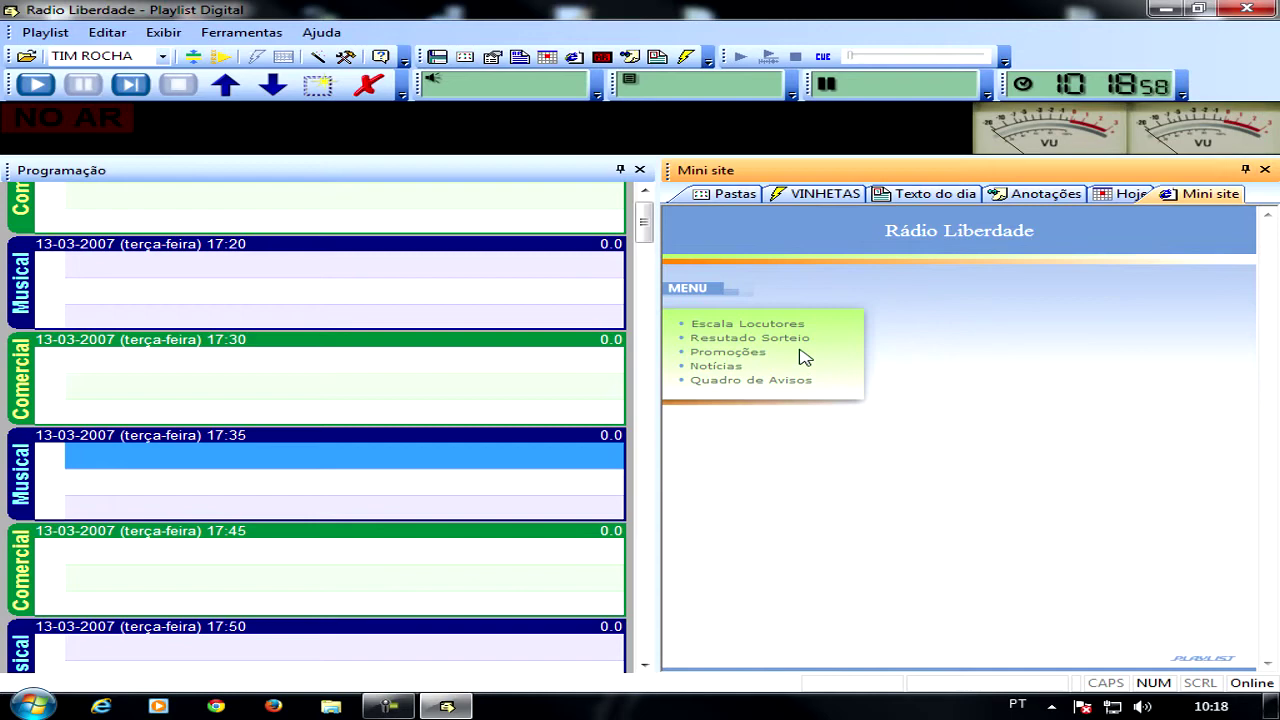
# Look through the Hoje, Texto do dia and VINHETAS panels again and return to the Pastas shortcuts.
pyautogui.click(1130, 194)
pyautogui.click(922, 196)
pyautogui.click(815, 196)
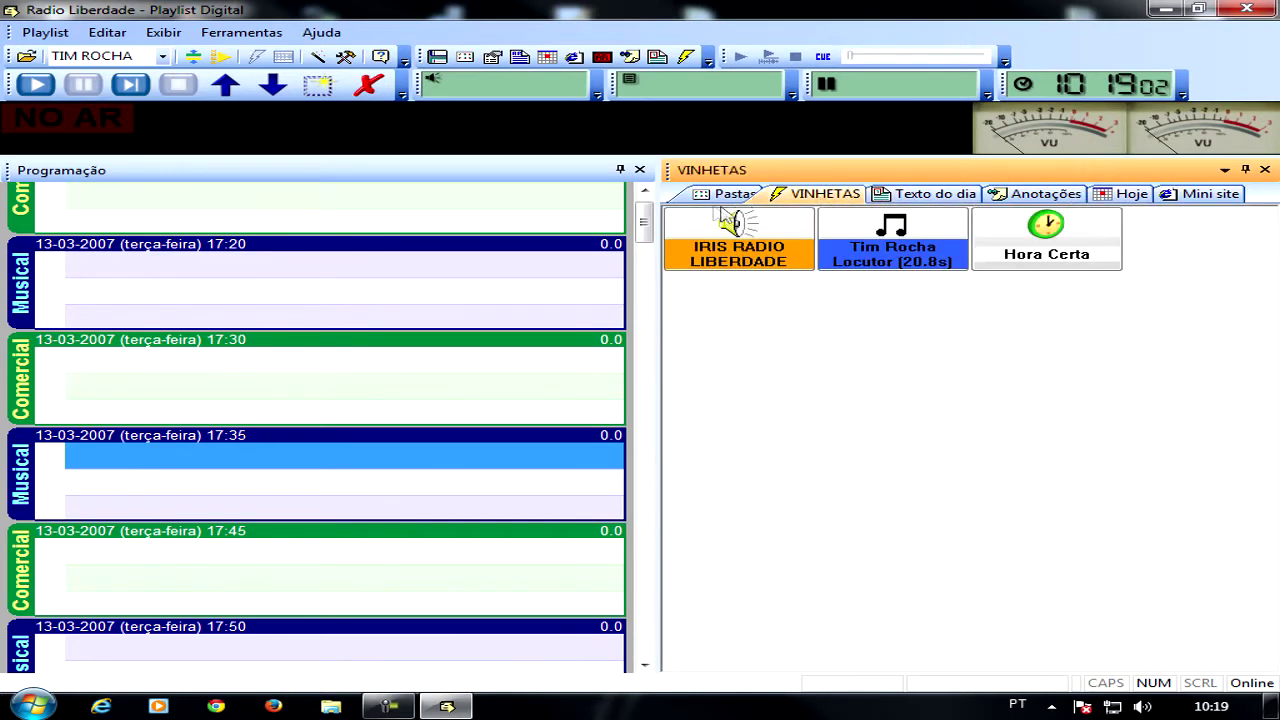
pyautogui.click(727, 194)
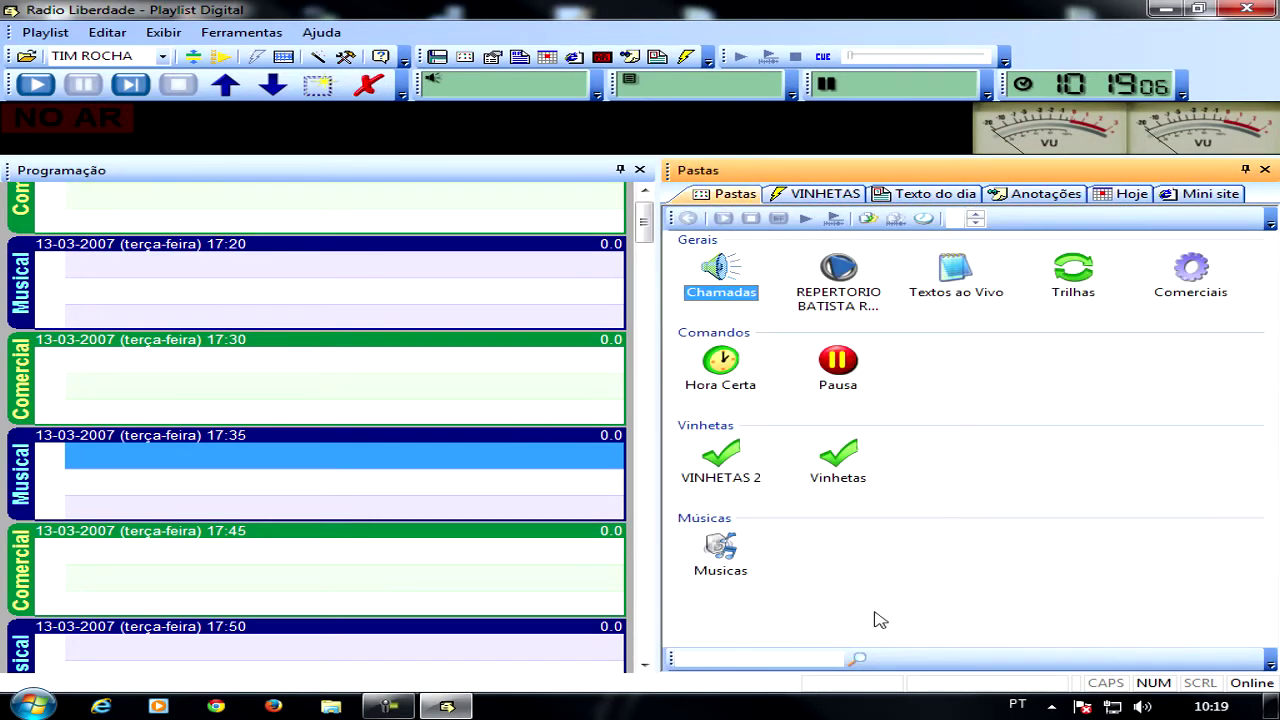
# Minimize Playlist Digital and browse the computer to the C:\Playlist\pgm\Atalhos folder to view its shortcuts.
pyautogui.click(447, 708)
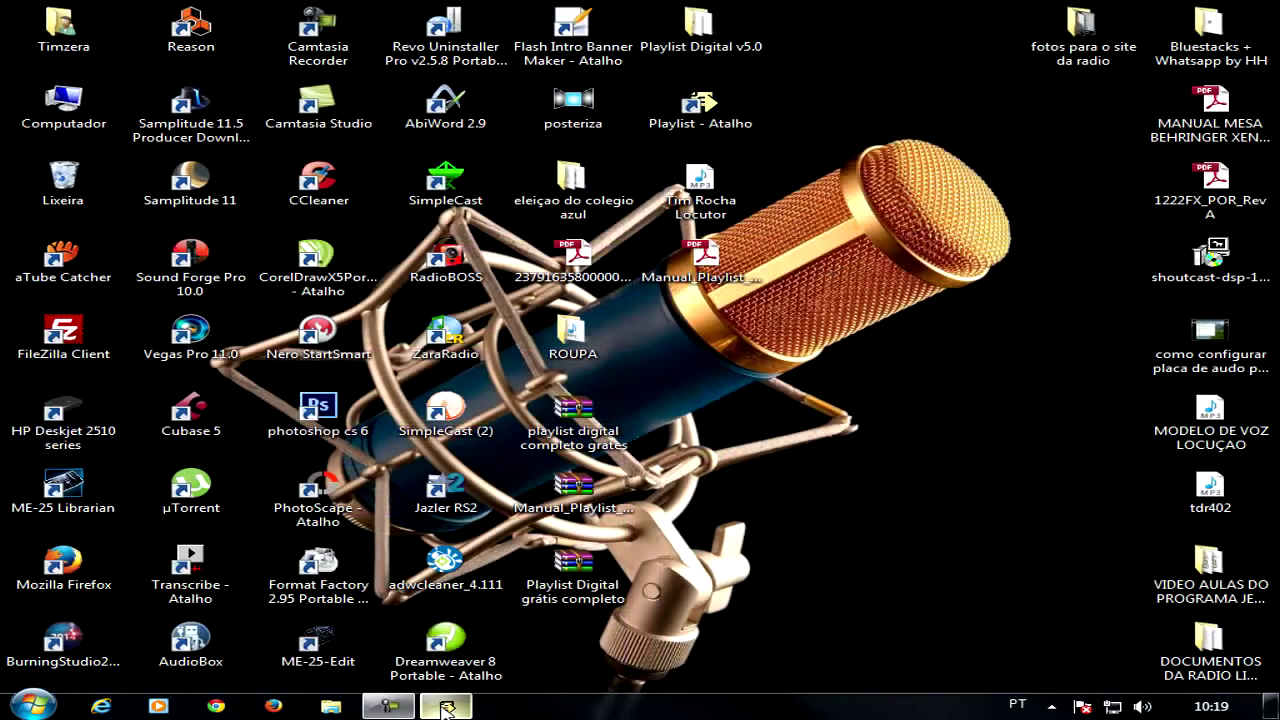
pyautogui.doubleClick(40, 45)
pyautogui.click(1235, 12)
pyautogui.doubleClick(65, 105)
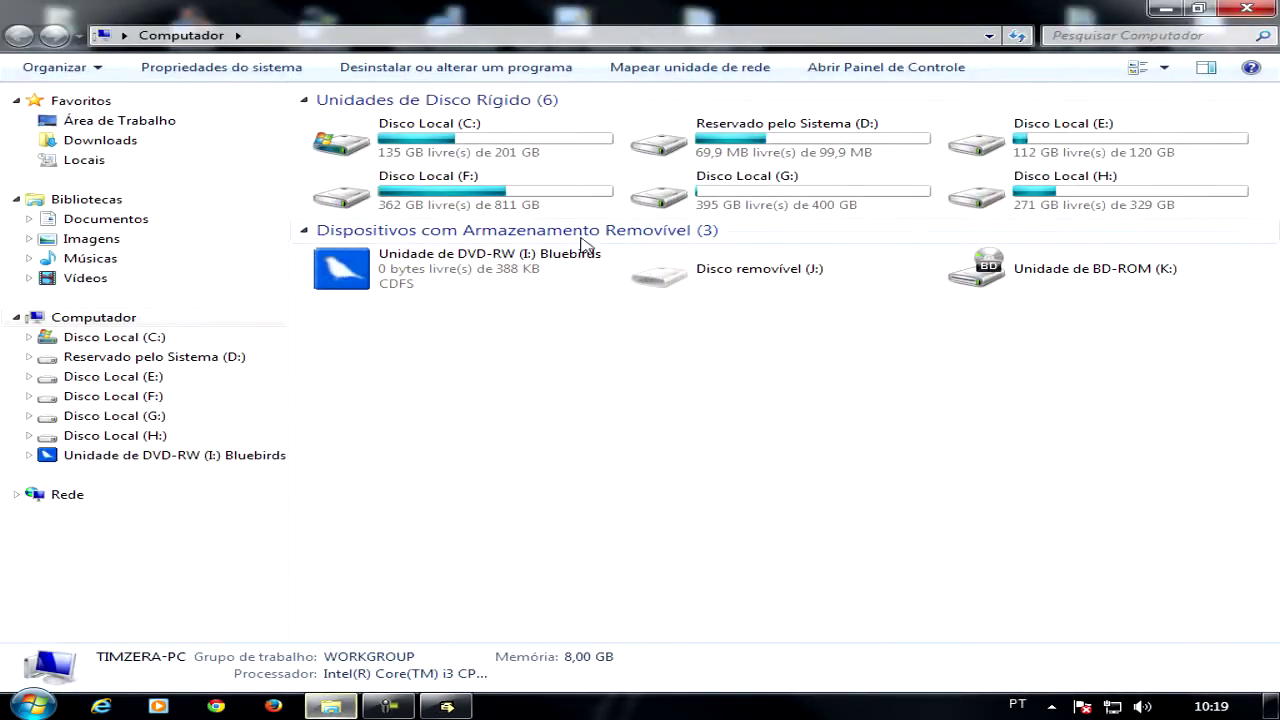
pyautogui.doubleClick(527, 162)
pyautogui.doubleClick(1050, 287)
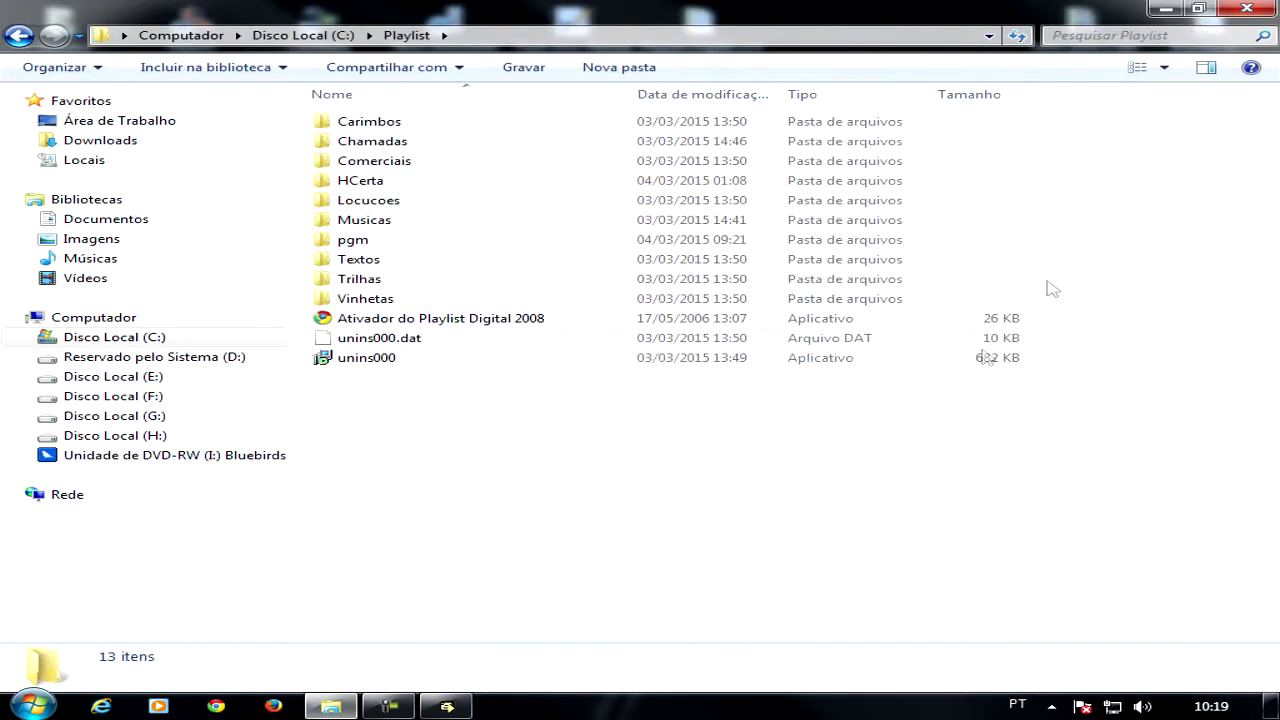
pyautogui.doubleClick(346, 244)
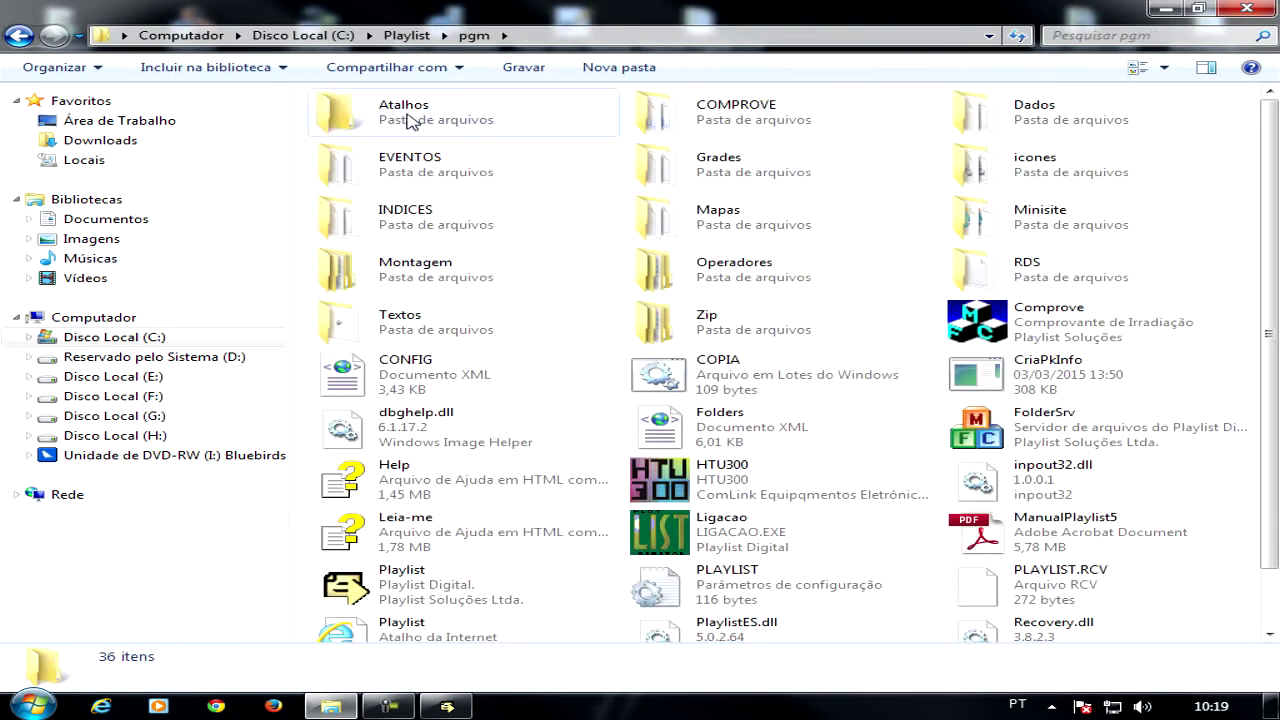
pyautogui.doubleClick(406, 116)
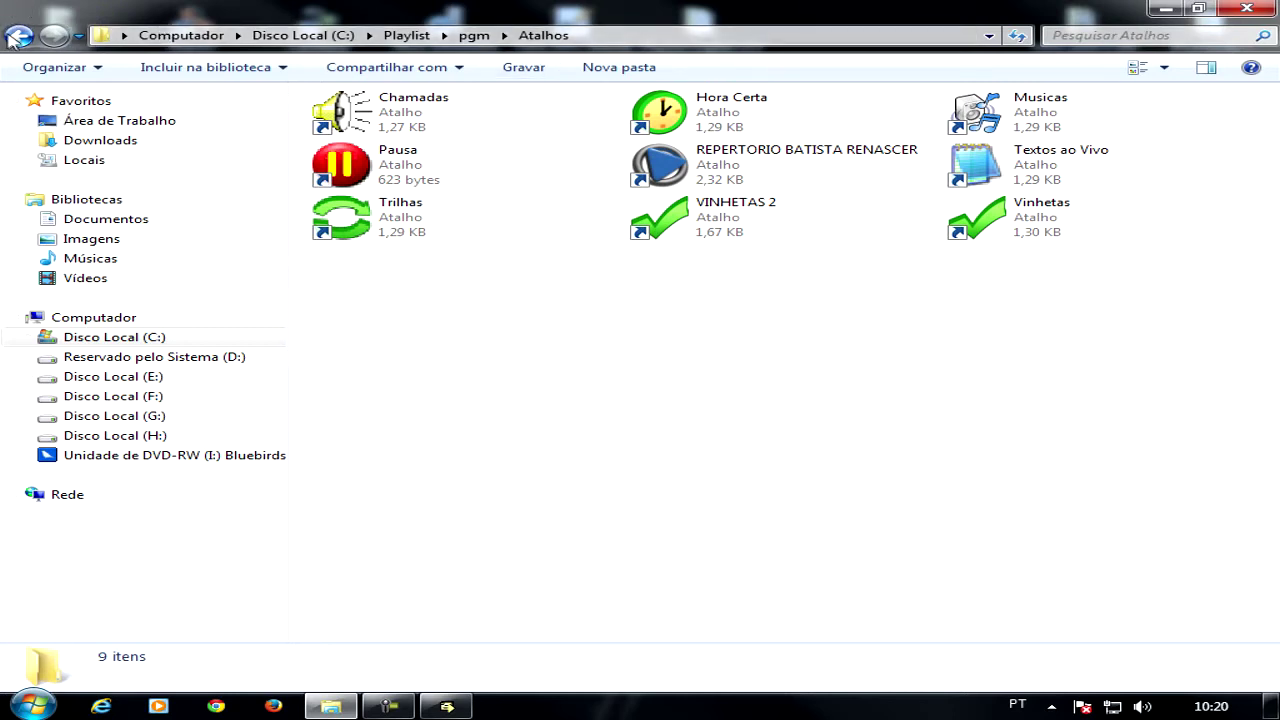
# Return to the pgm folder and briefly check the schedule blocks in Playlist Digital before switching back to the folder.
pyautogui.click(17, 36)
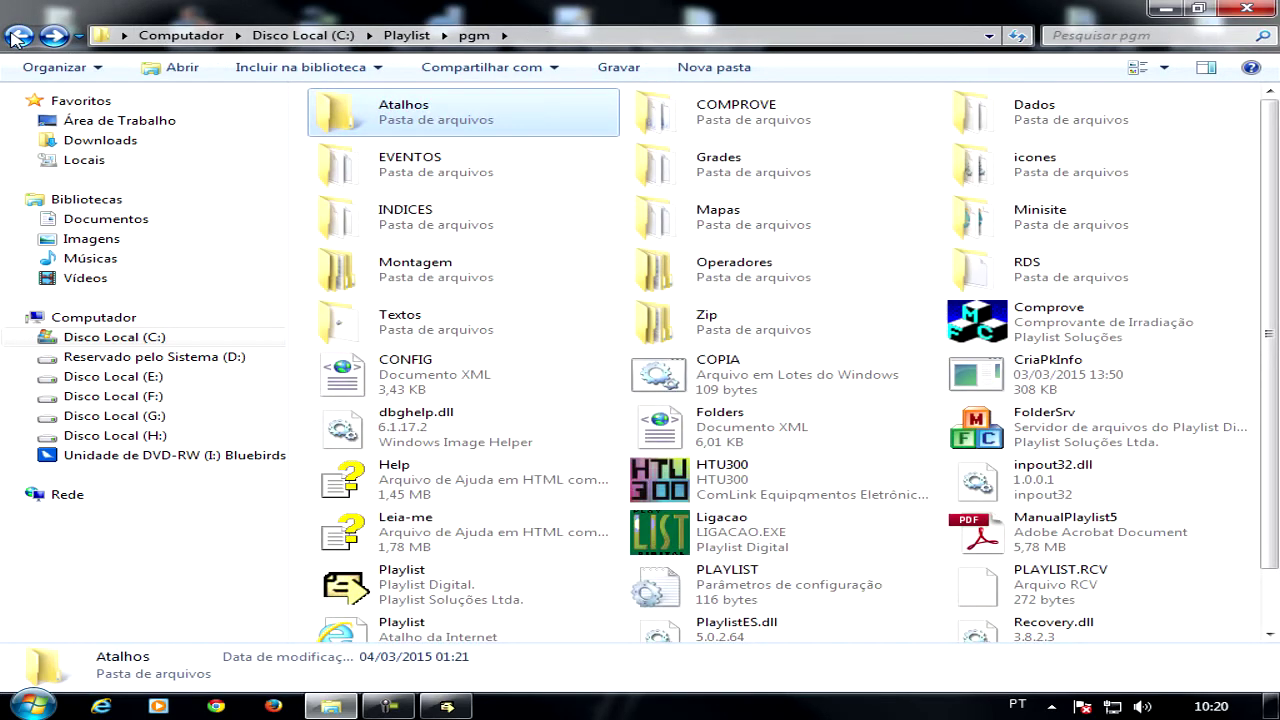
pyautogui.click(447, 706)
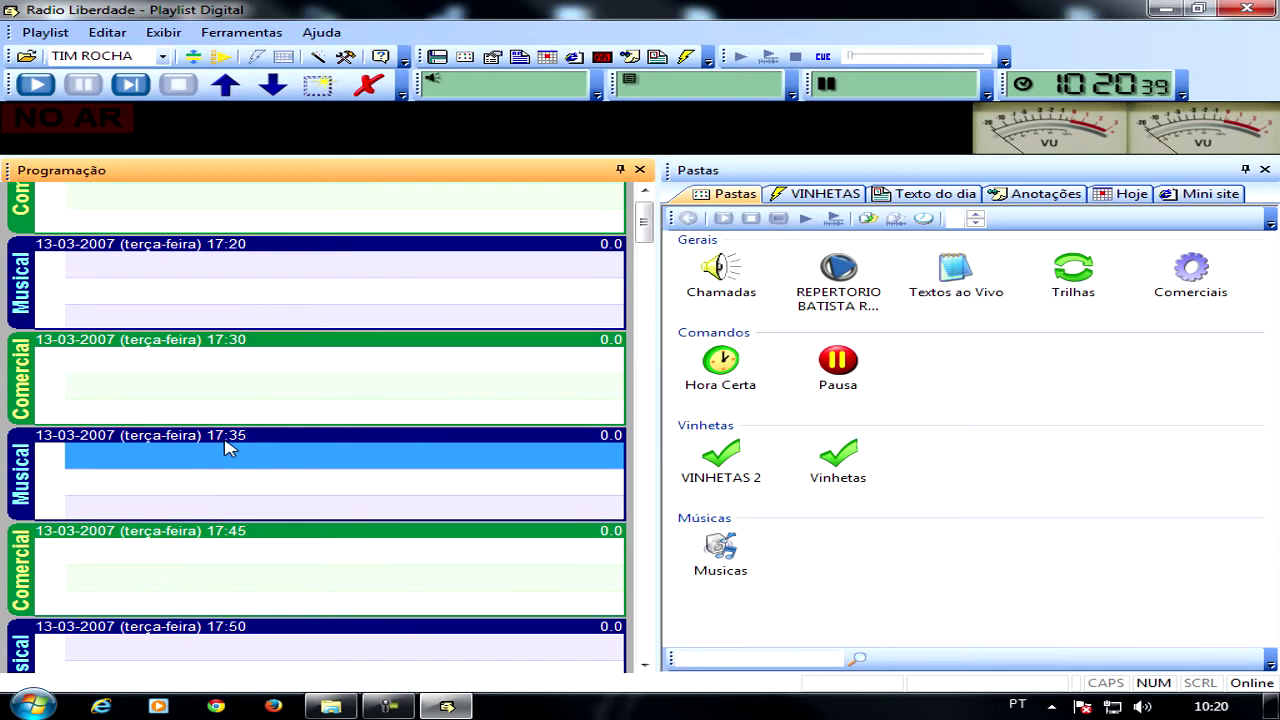
pyautogui.click(331, 706)
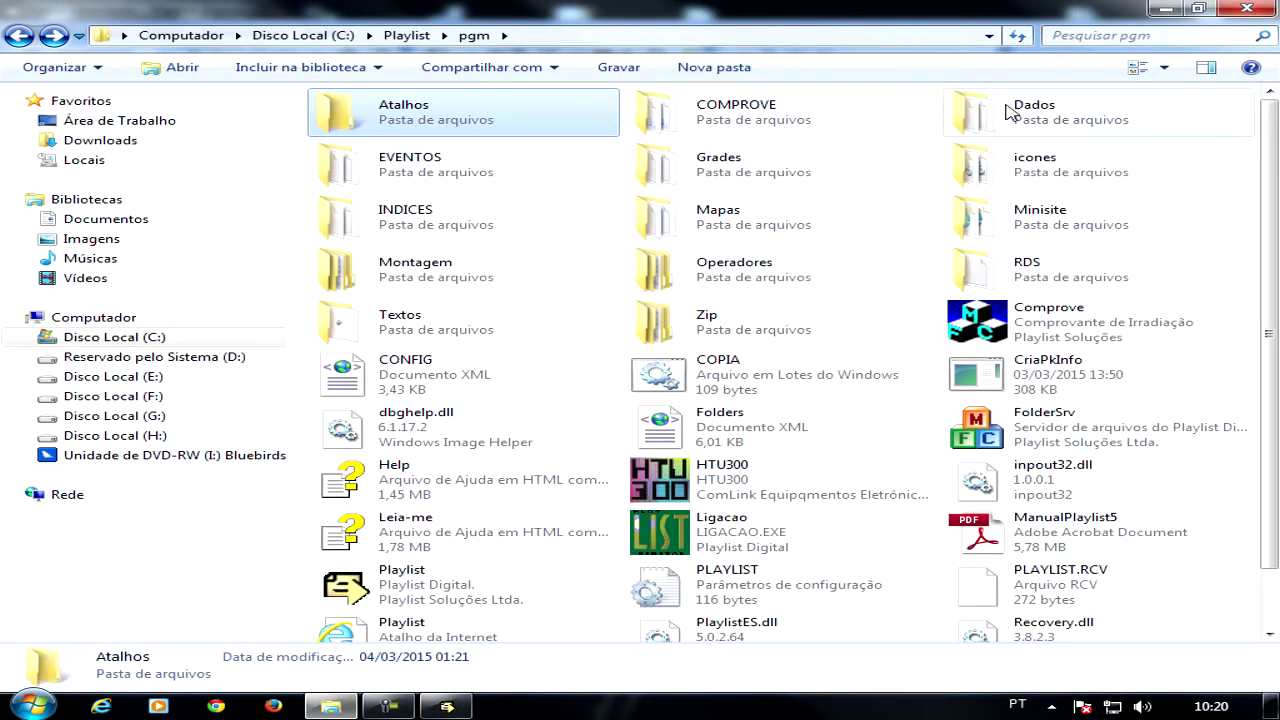
# Open the MAPA text file in the Mapas folder, look through its list of block times and close it.
pyautogui.doubleClick(713, 222)
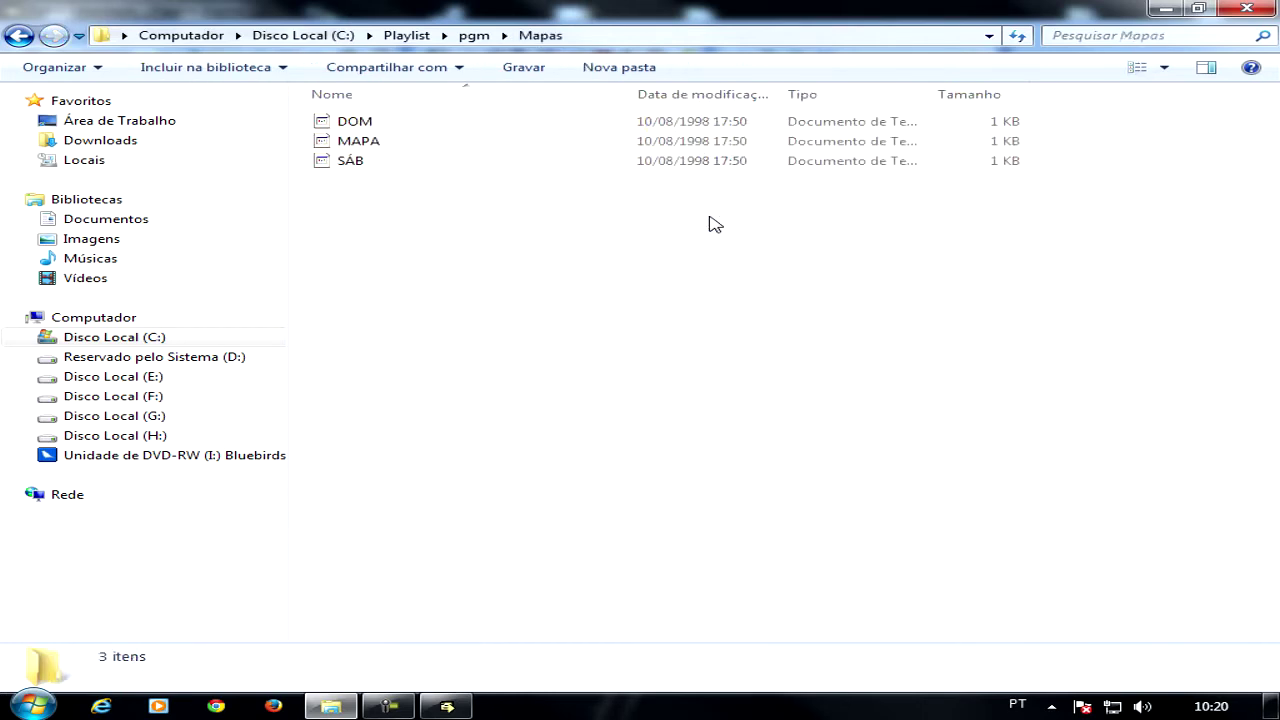
pyautogui.doubleClick(380, 147)
pyautogui.moveTo(386, 143); pyautogui.dragTo(478, 88)
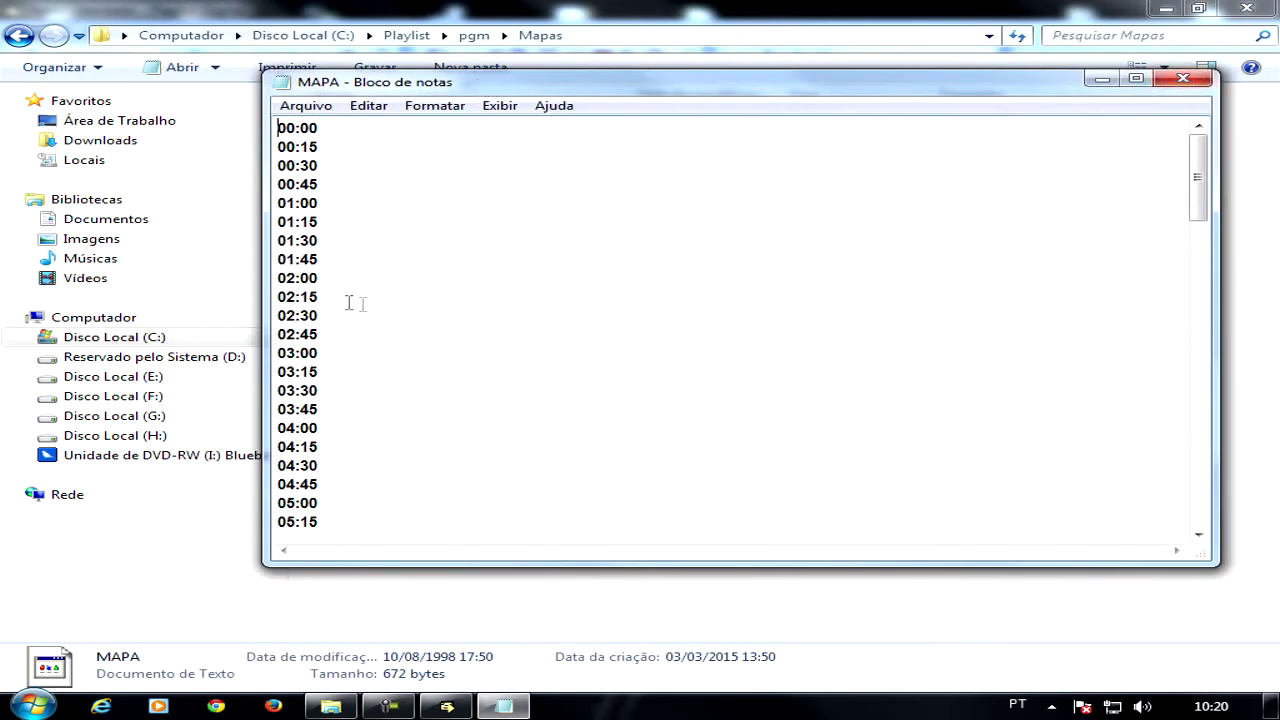
pyautogui.moveTo(1201, 210); pyautogui.dragTo(1200, 283)
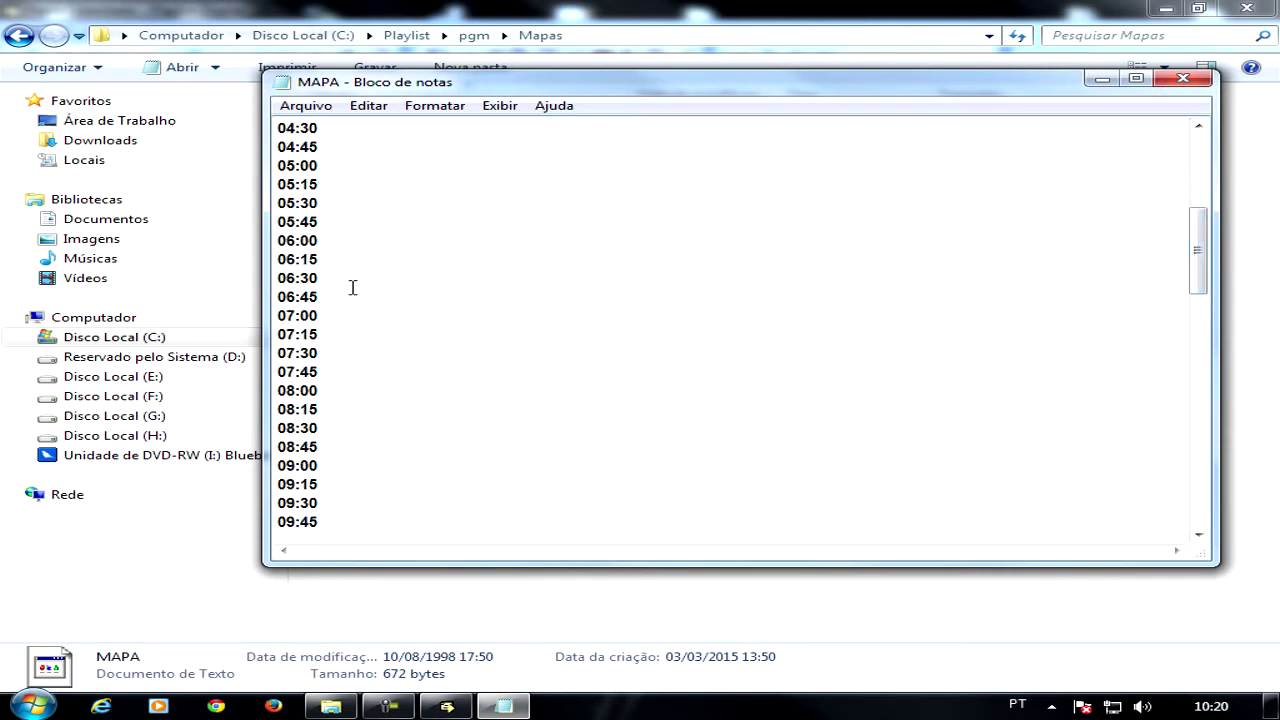
pyautogui.scroll(-12, 352, 288)
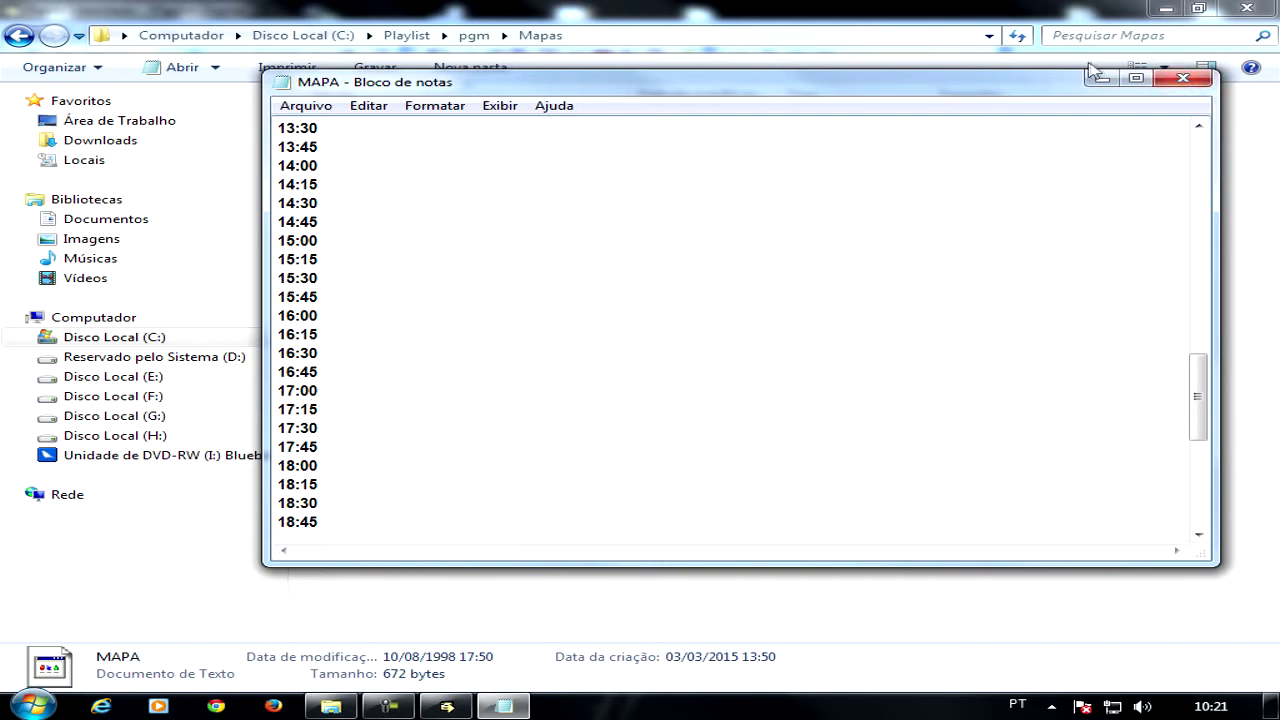
pyautogui.click(1183, 78)
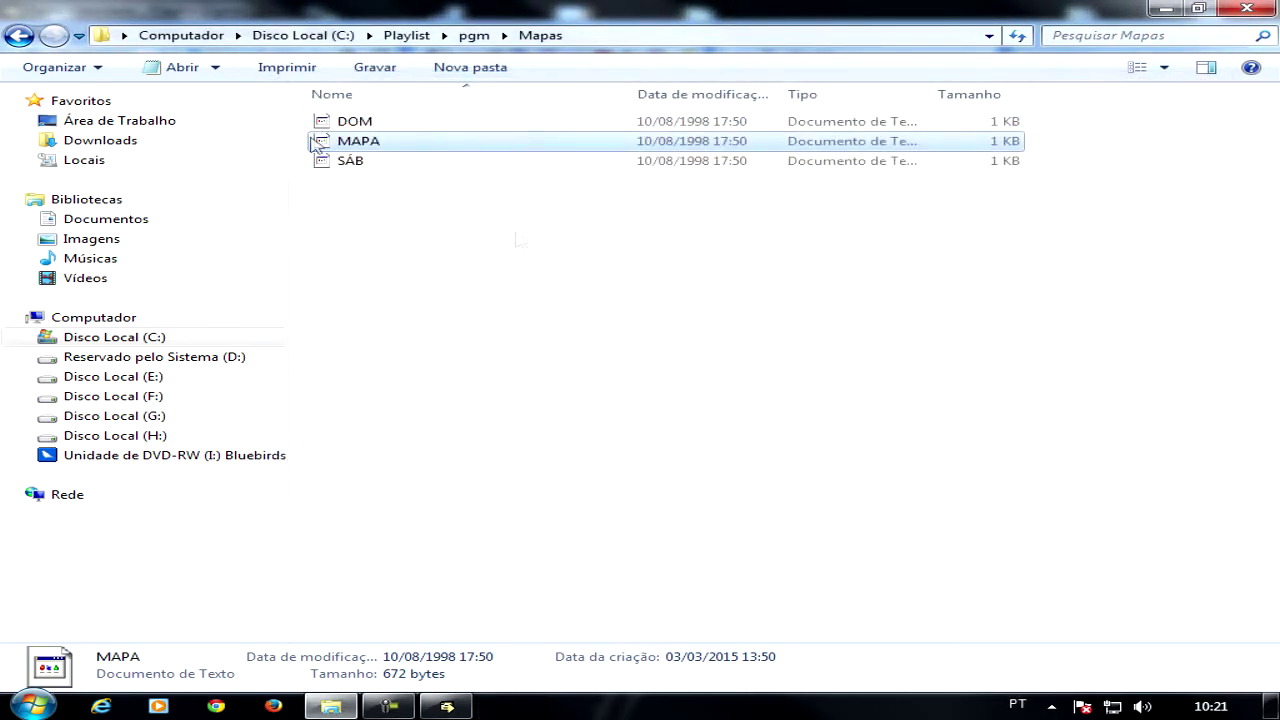
# Go back to the Atalhos folder and view the available actions for the REPERTORIO BATISTA RENASCER shortcut, then dismiss them.
pyautogui.click(18, 40)
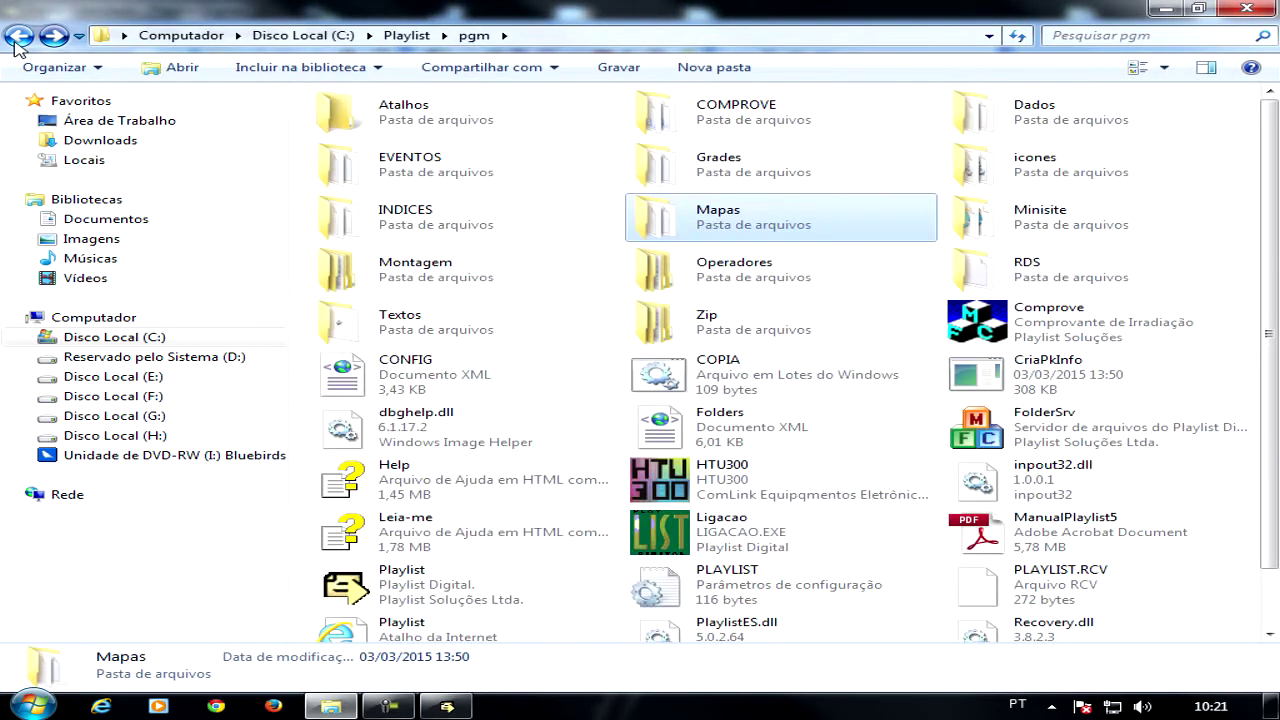
pyautogui.click(18, 38)
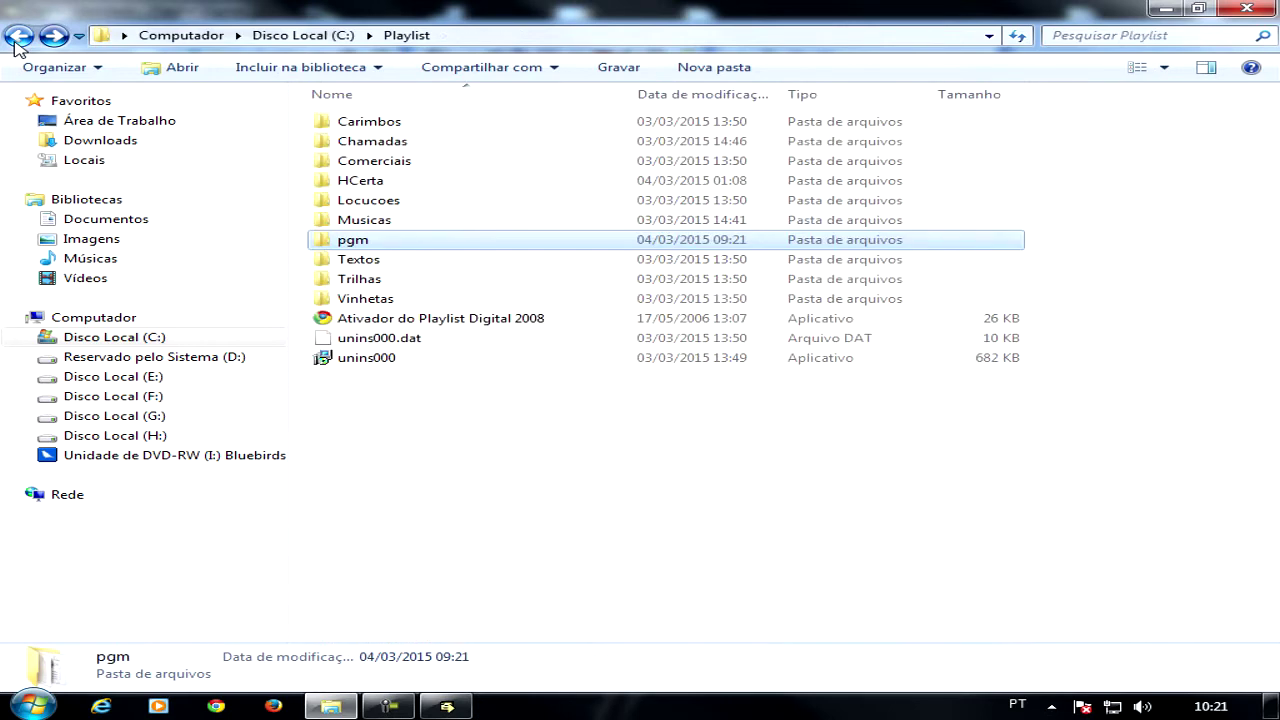
pyautogui.doubleClick(360, 242)
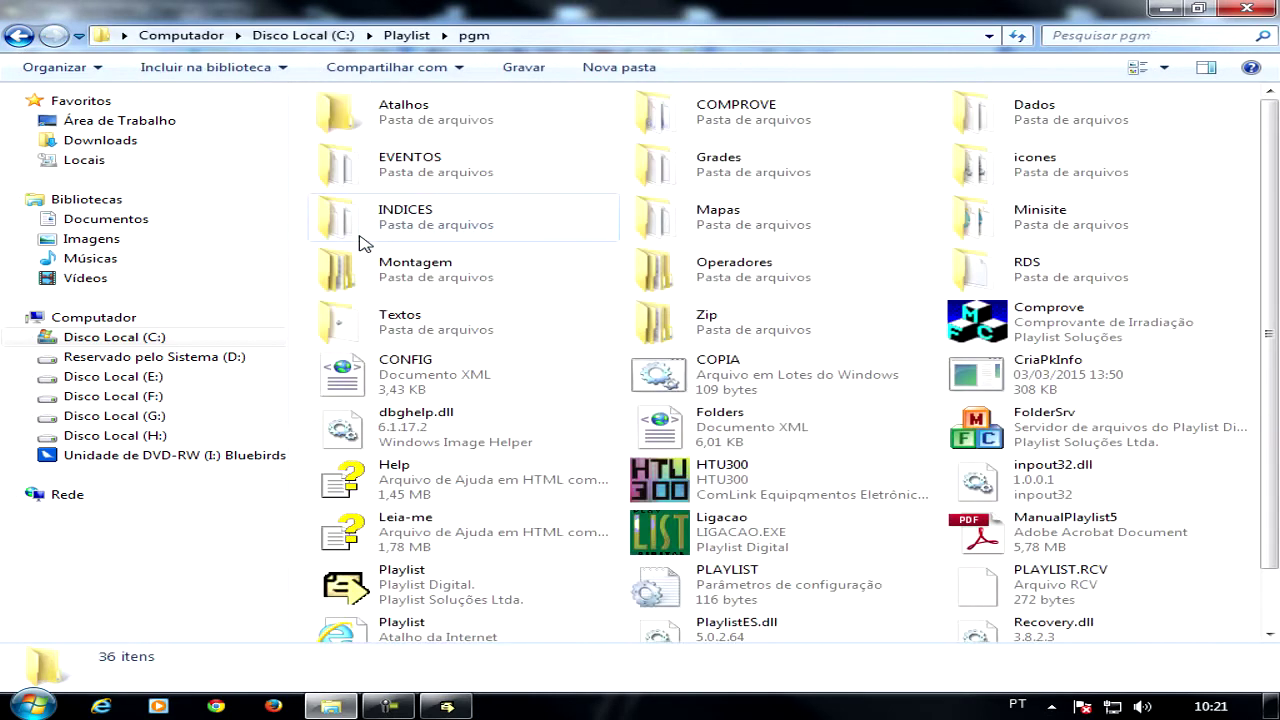
pyautogui.doubleClick(414, 118)
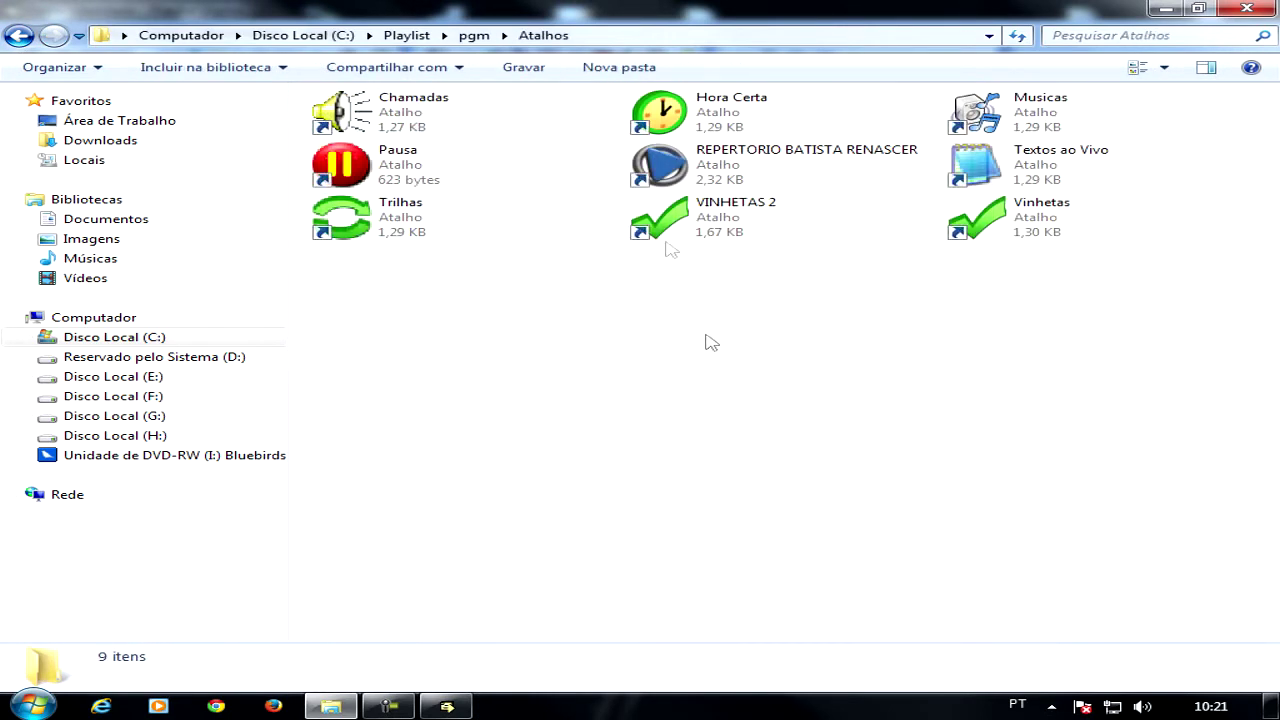
pyautogui.click(712, 176)
pyautogui.rightClick(711, 175)
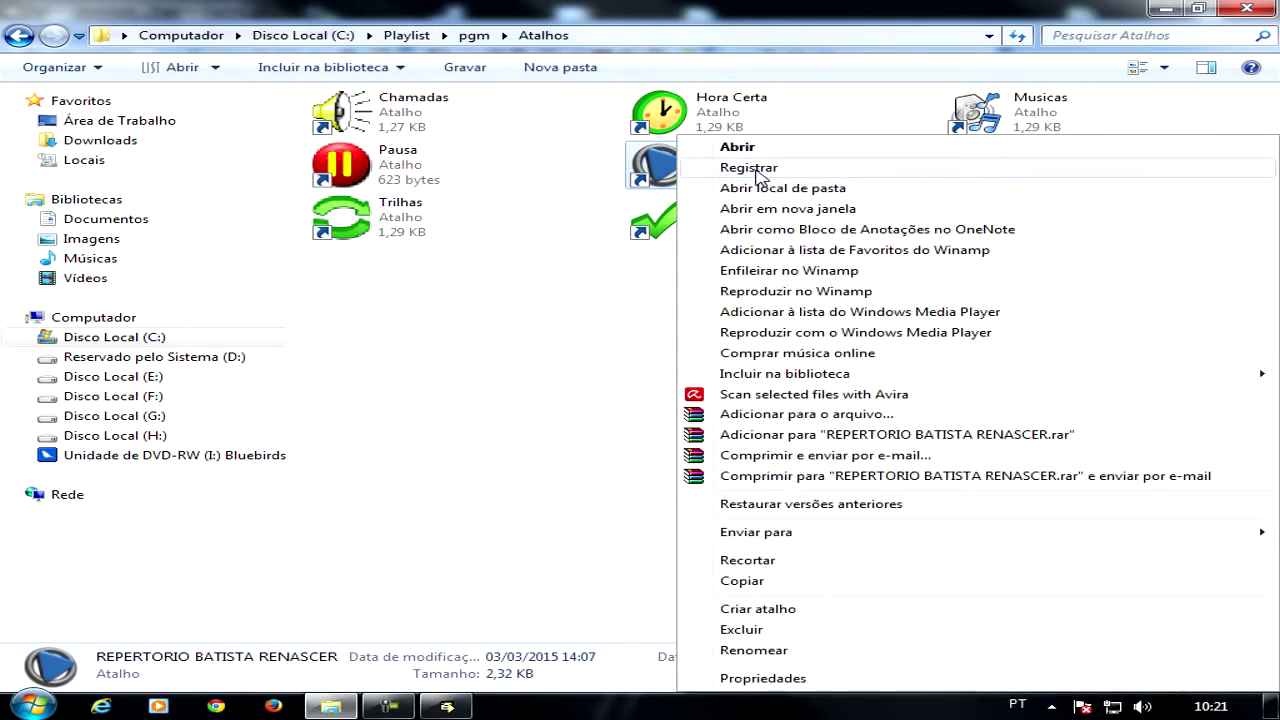
pyautogui.click(524, 394)
pyautogui.click(525, 394)
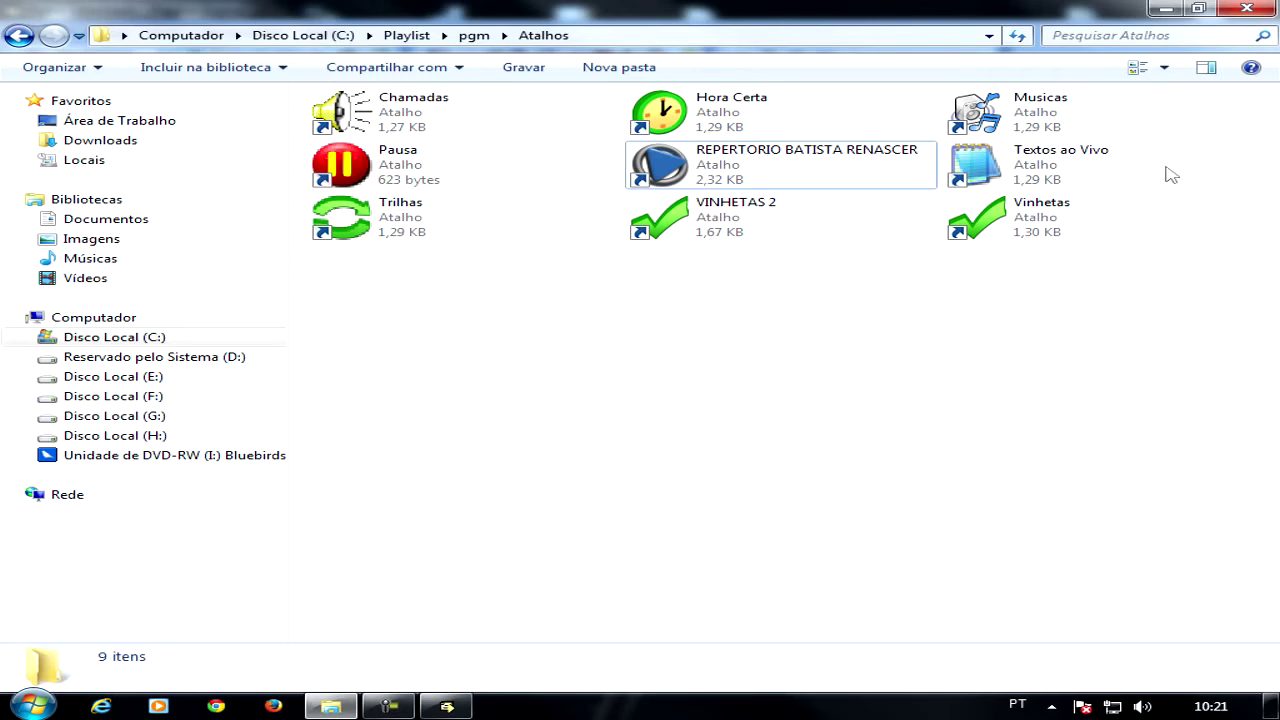
# Close the Atalhos folder window and Playlist Digital, and launch Jazler RS2 from the desktop.
pyautogui.click(1250, 10)
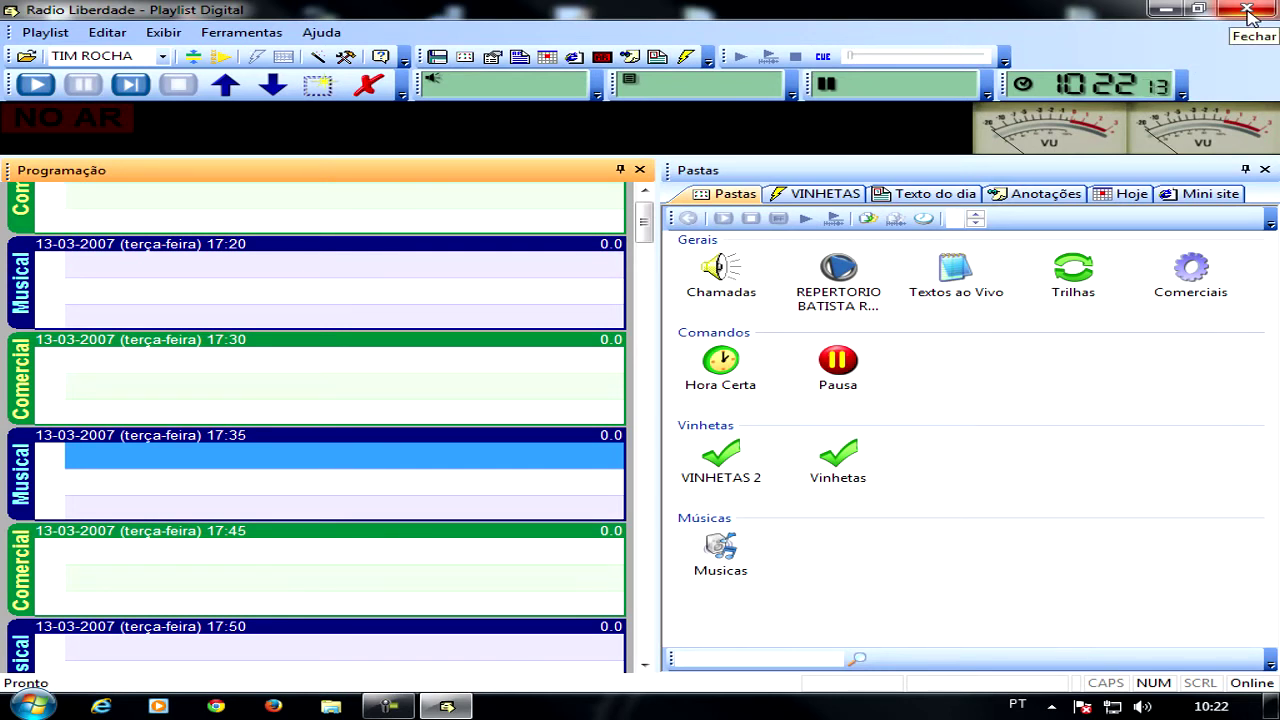
pyautogui.click(1247, 12)
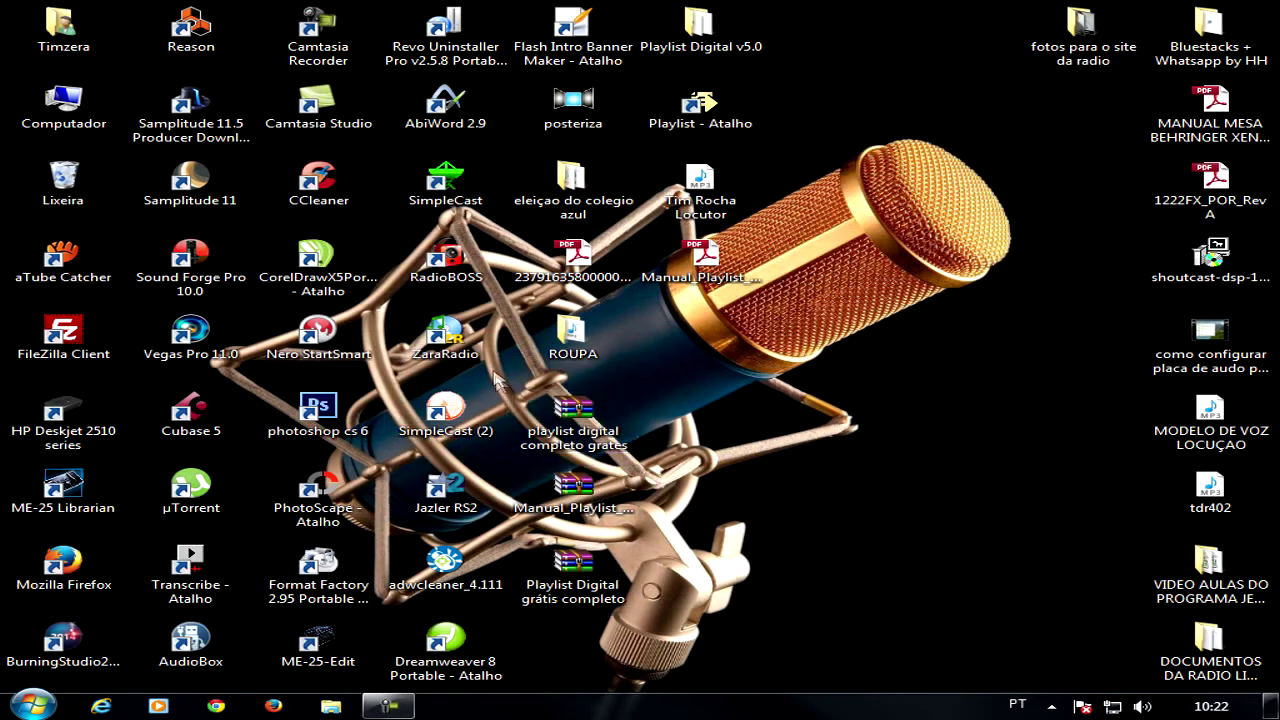
pyautogui.doubleClick(456, 484)
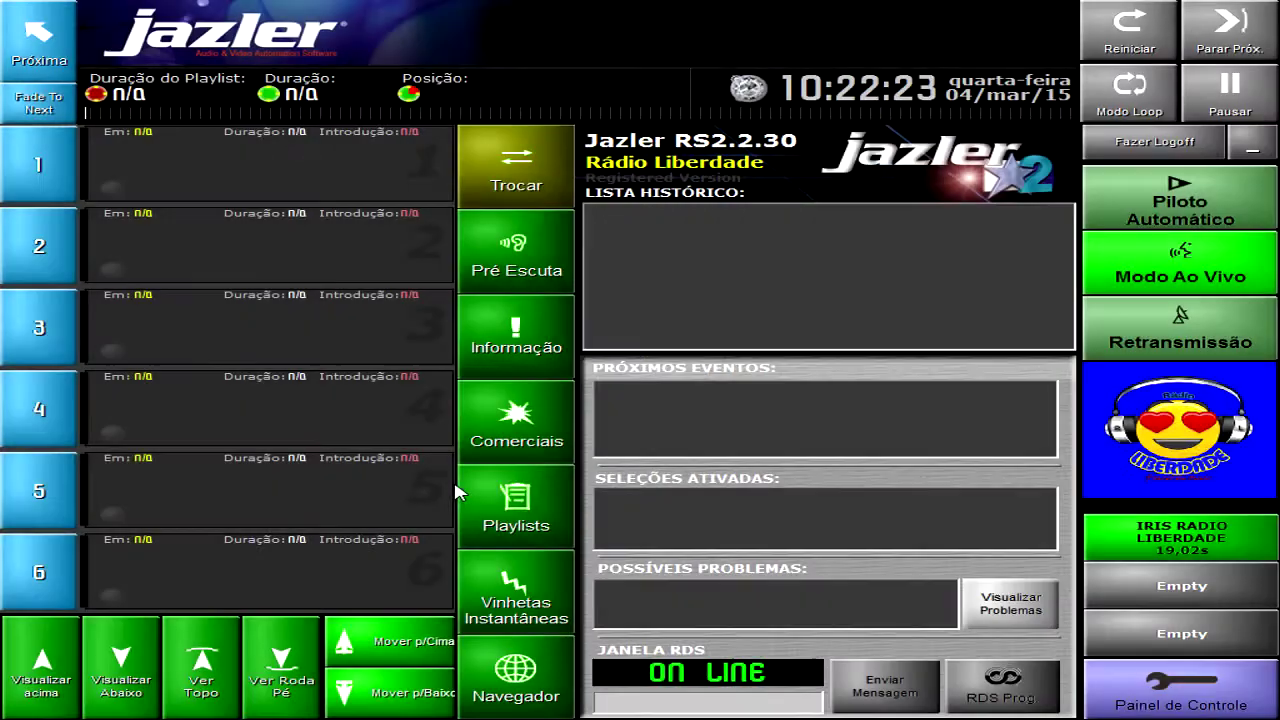
# Open Programando Playlists from the control panel's Programação section and preview the songs of the playlist dated 28/02/2015 20:13.
pyautogui.click(1152, 703)
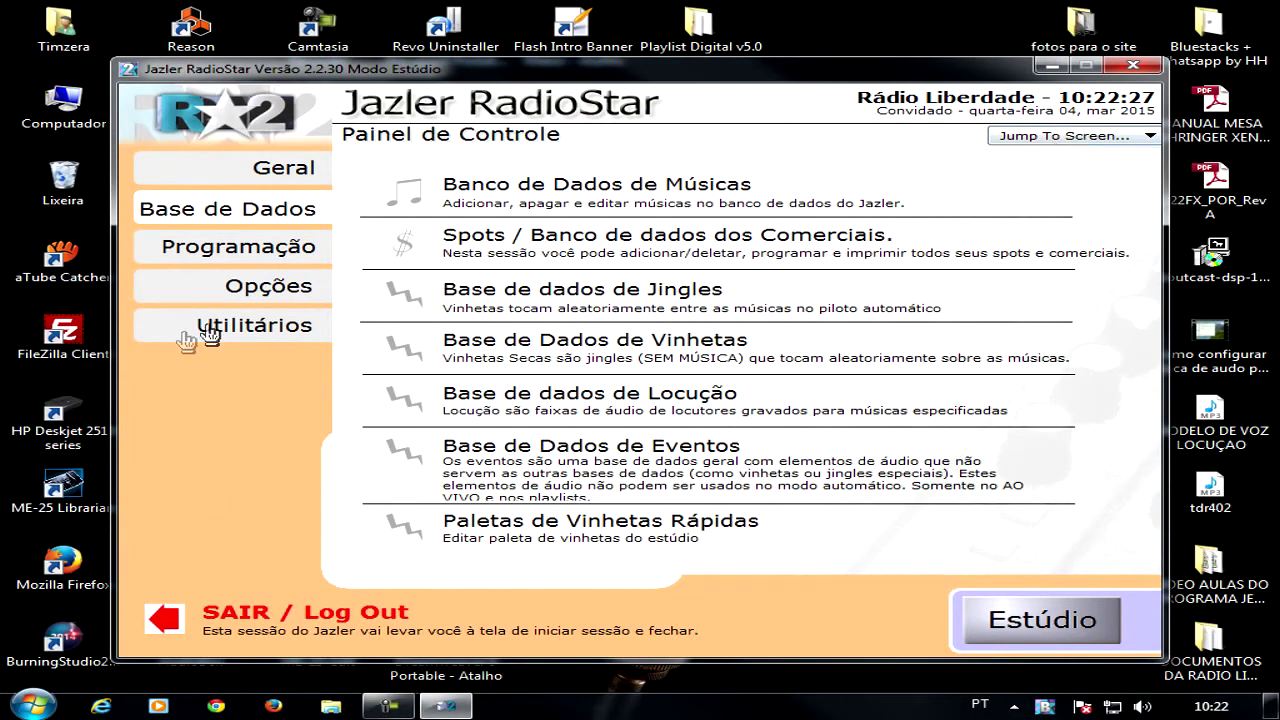
pyautogui.click(258, 265)
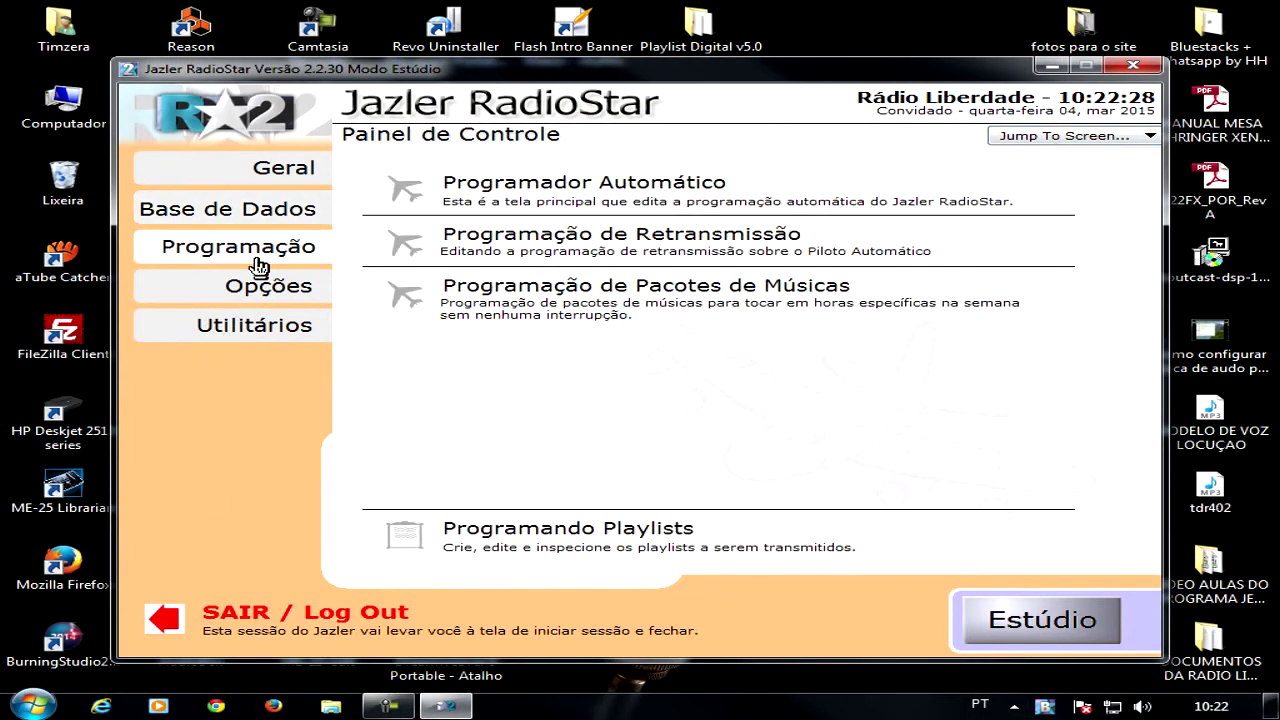
pyautogui.click(597, 551)
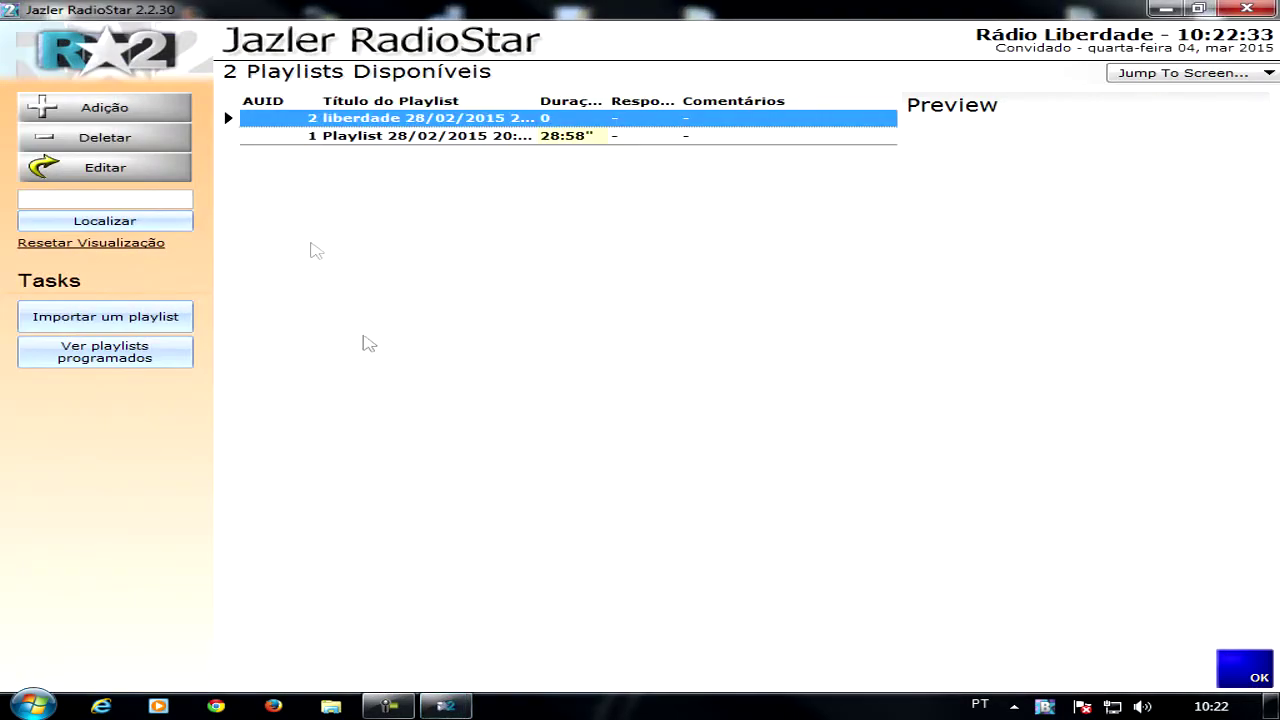
pyautogui.click(392, 137)
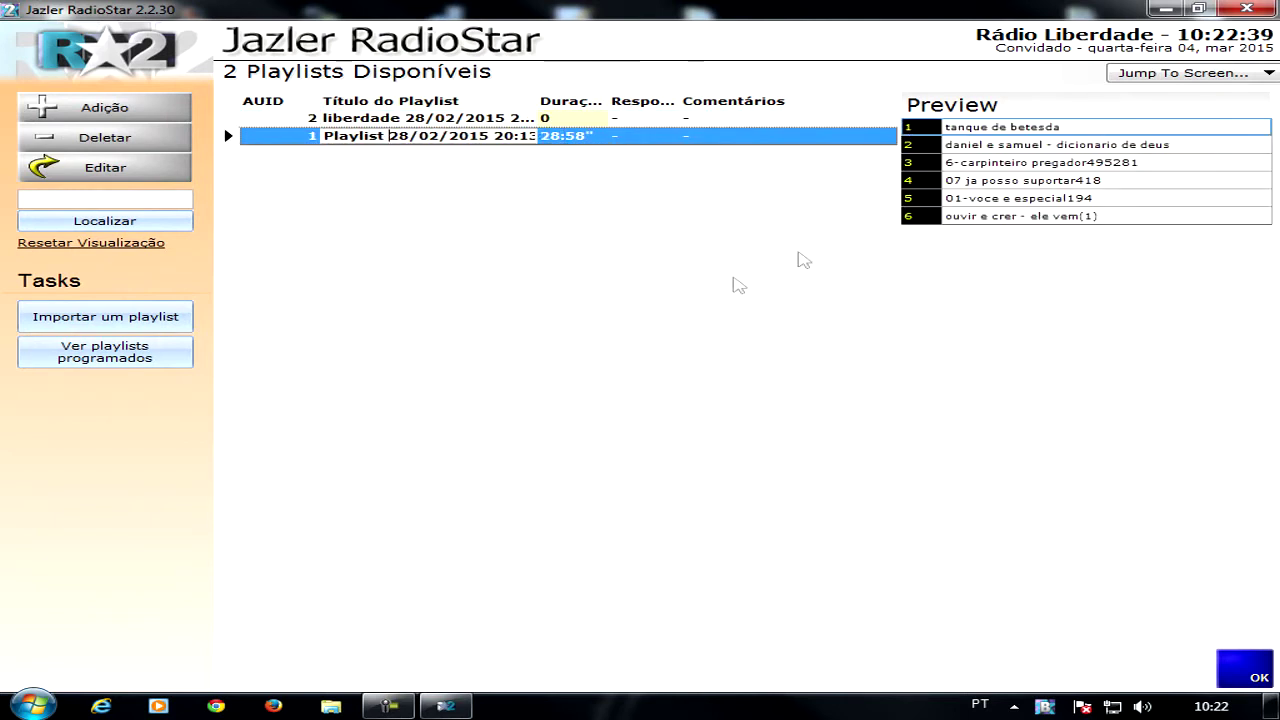
# Create a new playlist named "teste 04/03/2015 10:22:41".
pyautogui.click(104, 107)
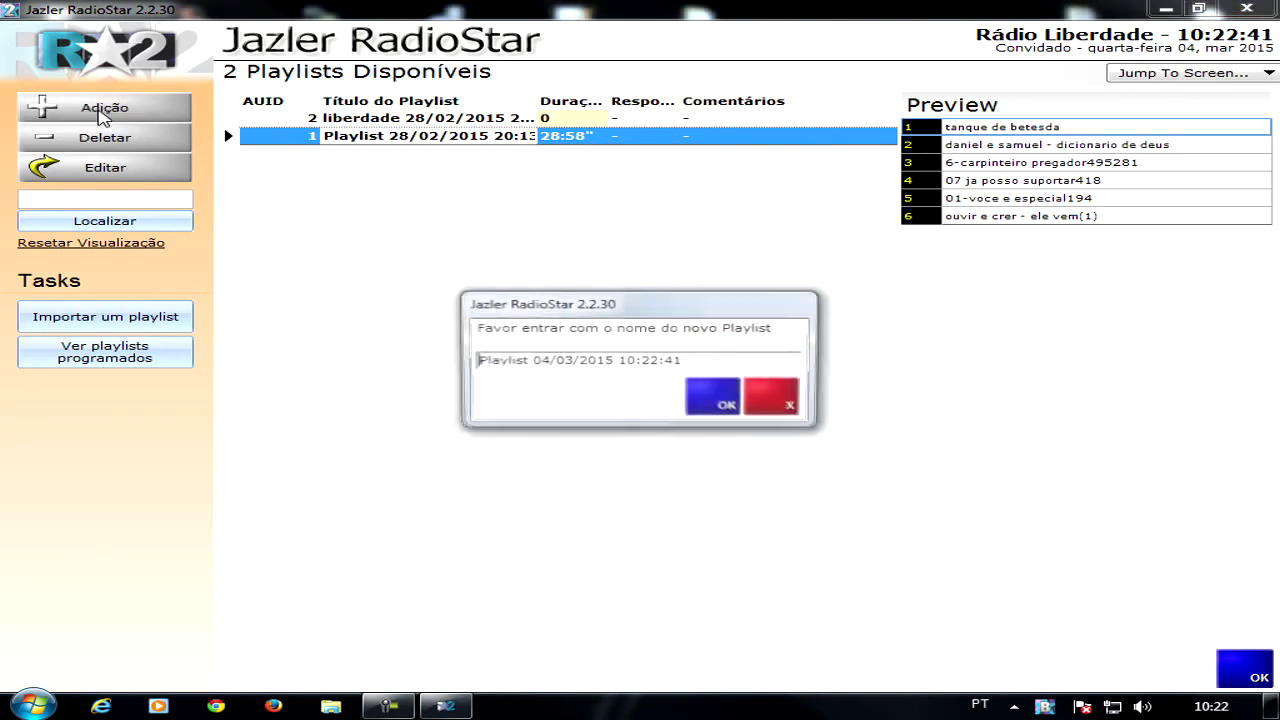
pyautogui.moveTo(529, 364); pyautogui.dragTo(462, 364)
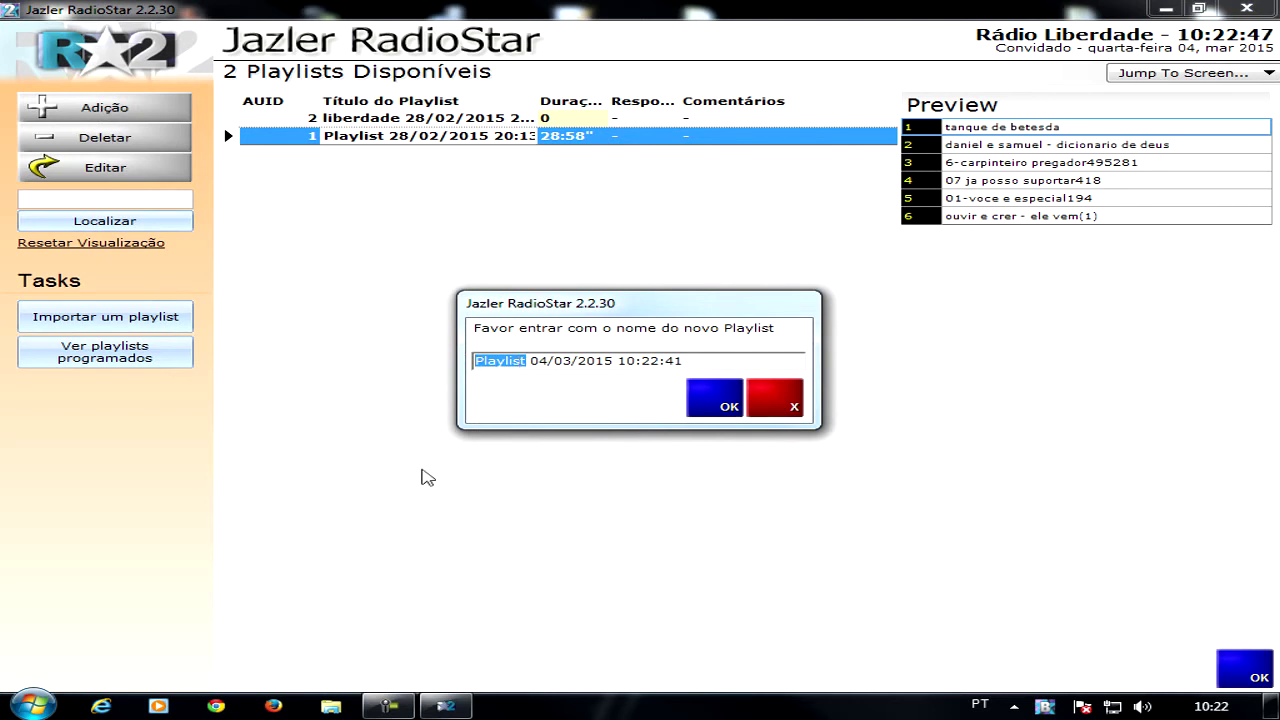
pyautogui.press('BackSpace')
pyautogui.write('teste')
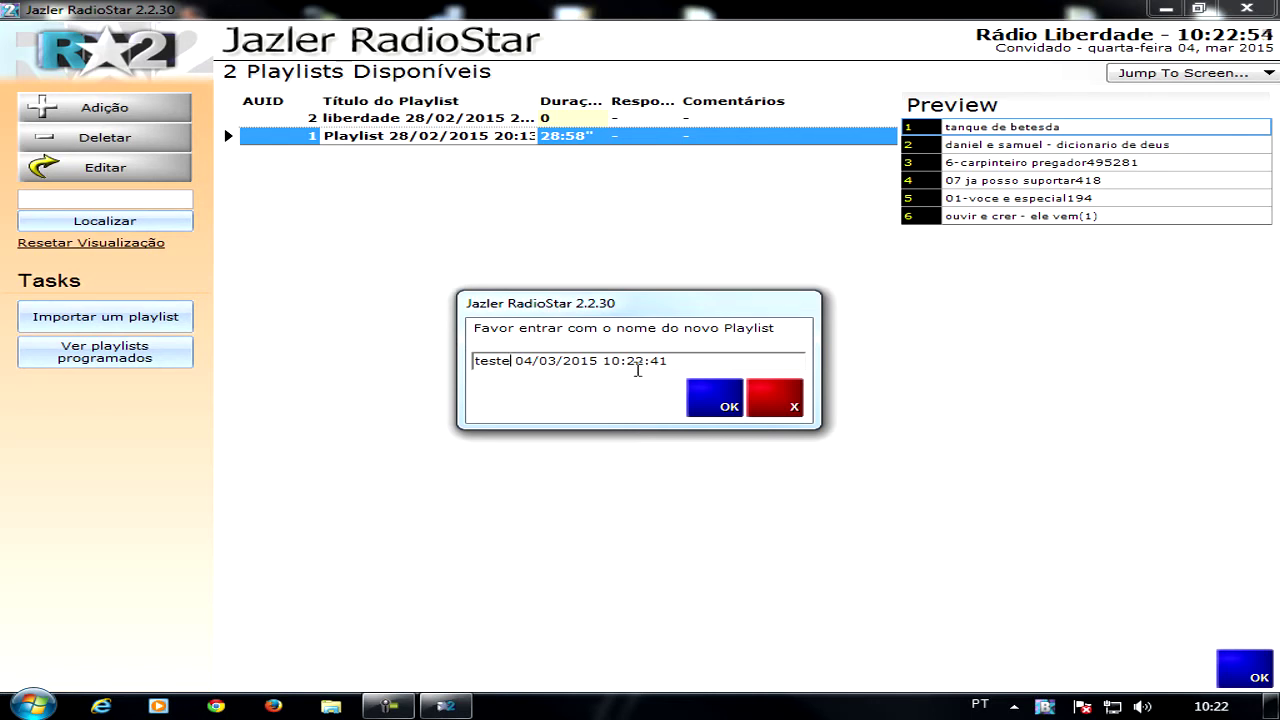
pyautogui.click(718, 406)
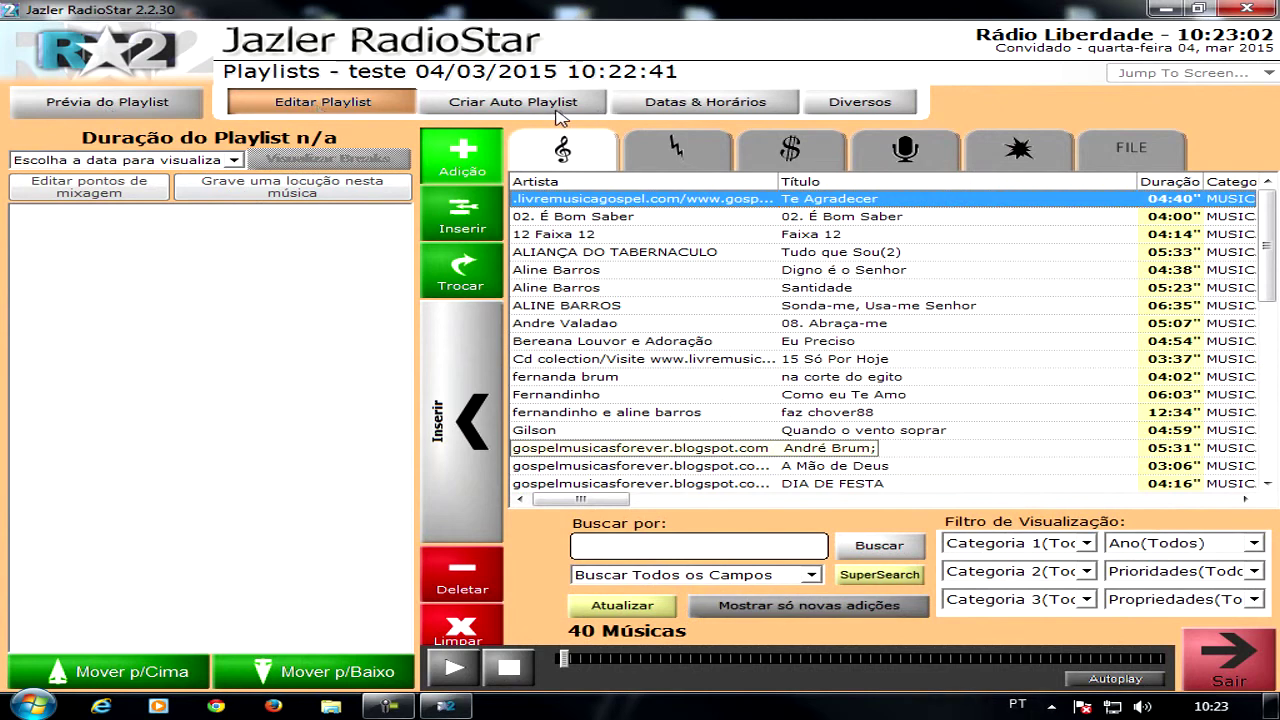
# Look through the new playlist's Criar Auto Playlist, Datas & Horários and Diversos pages and return to Editar Playlist.
pyautogui.click(488, 110)
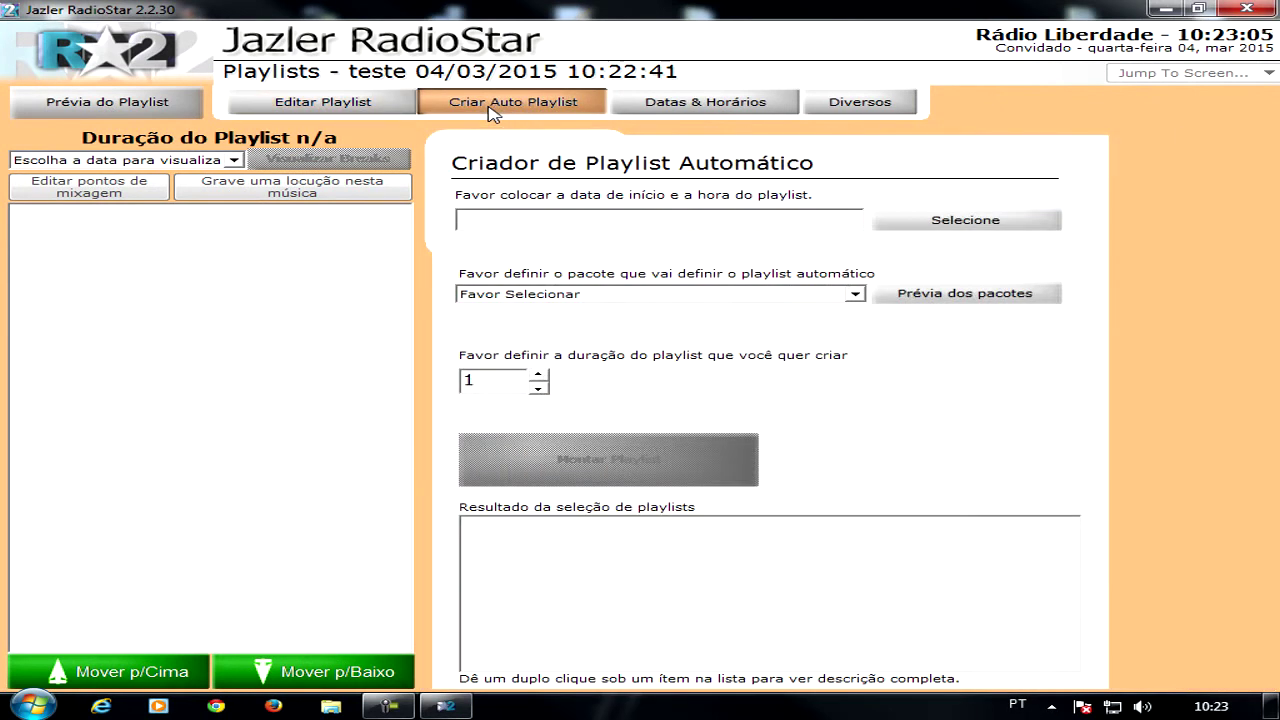
pyautogui.click(662, 108)
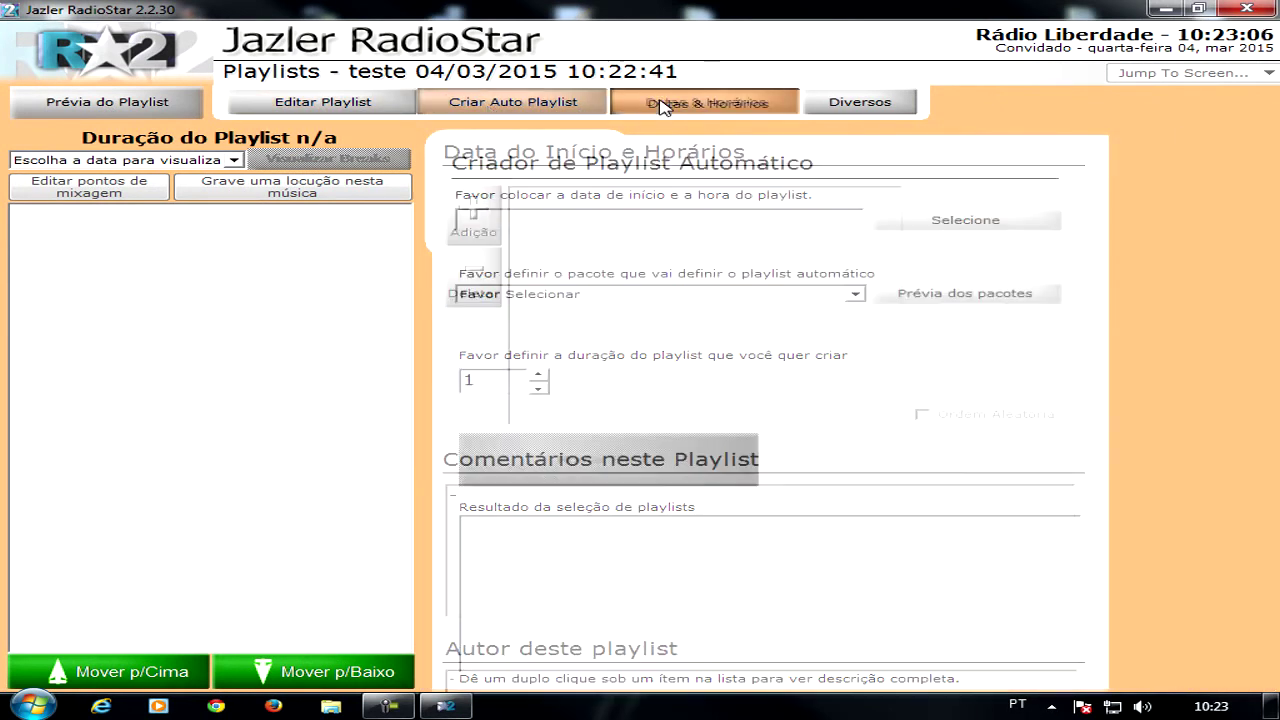
pyautogui.click(848, 116)
pyautogui.click(300, 114)
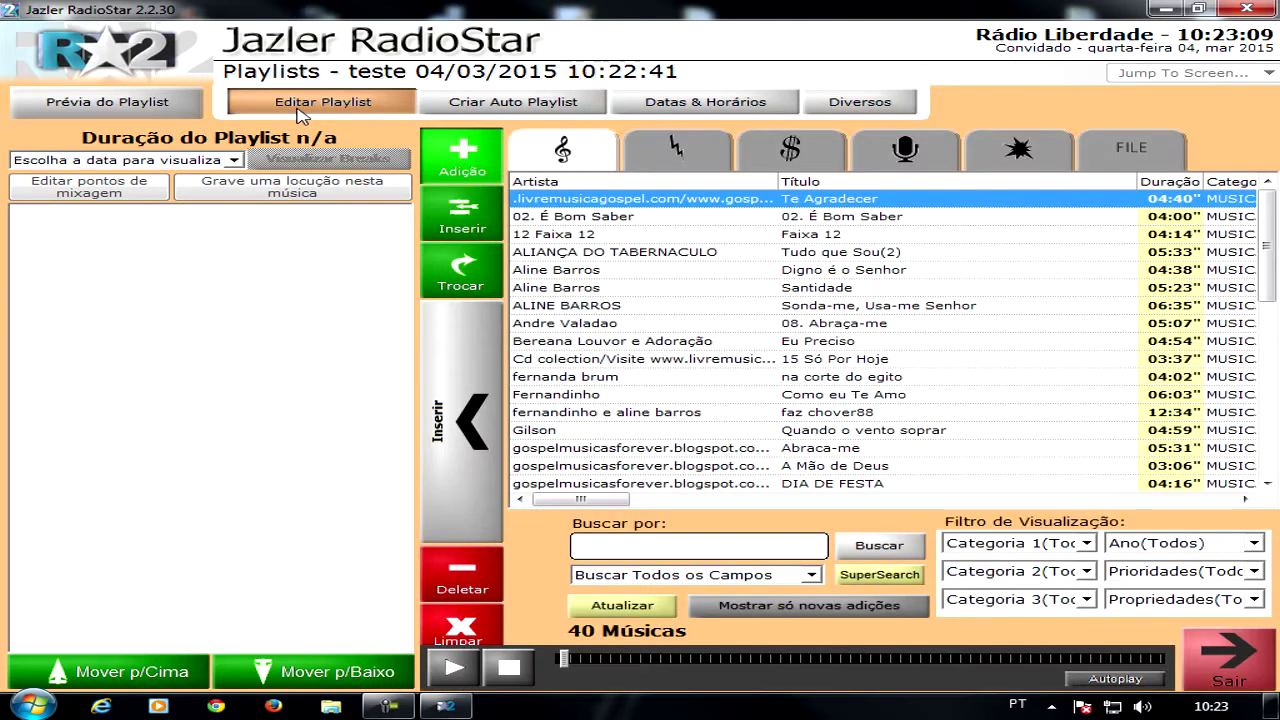
# Insert the songs 15 Só Por Hoje, faz chover88, Abraca-me and A Mão de Deus into the teste playlist.
pyautogui.click(588, 360)
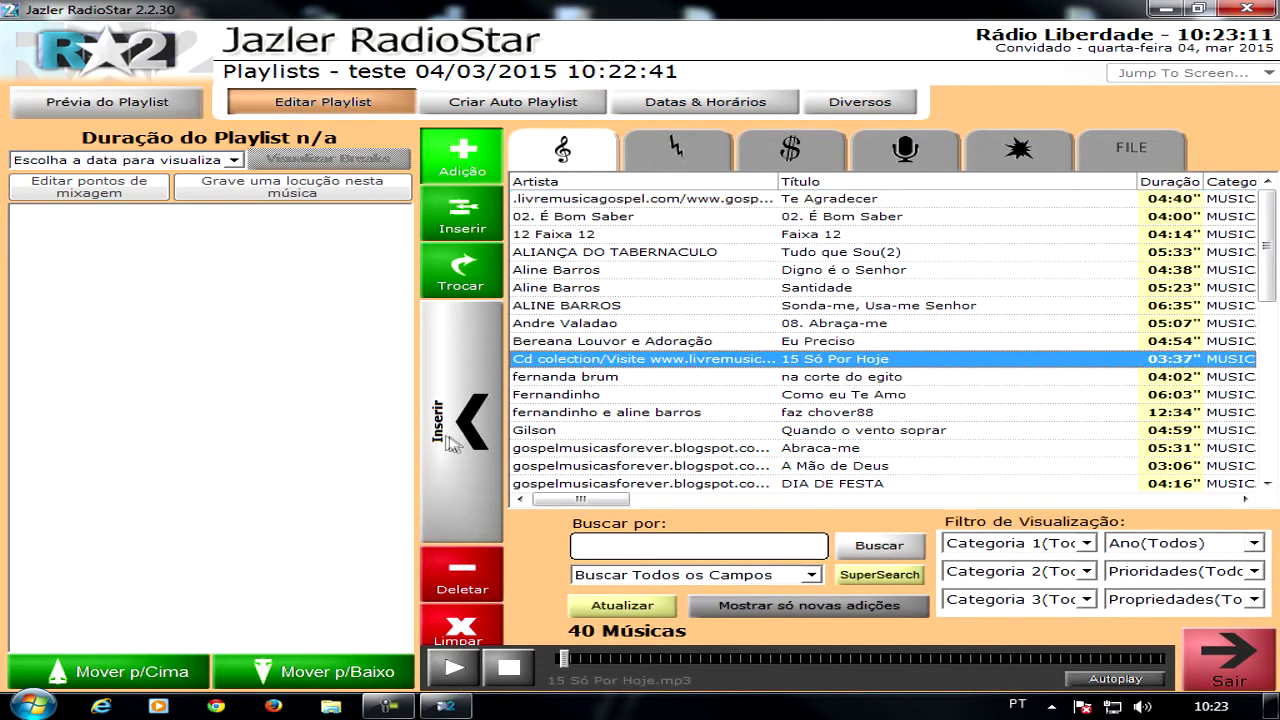
pyautogui.click(447, 443)
pyautogui.click(552, 414)
pyautogui.click(452, 455)
pyautogui.click(528, 450)
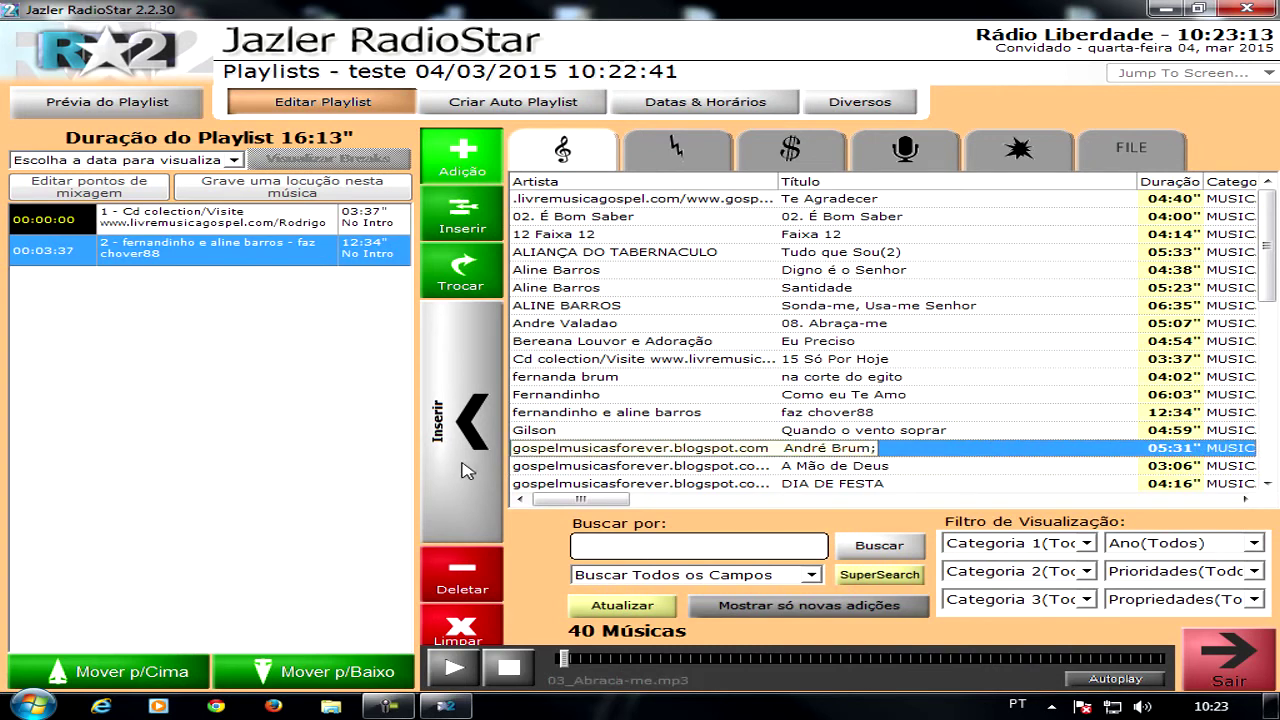
pyautogui.click(463, 471)
pyautogui.click(552, 465)
pyautogui.click(452, 484)
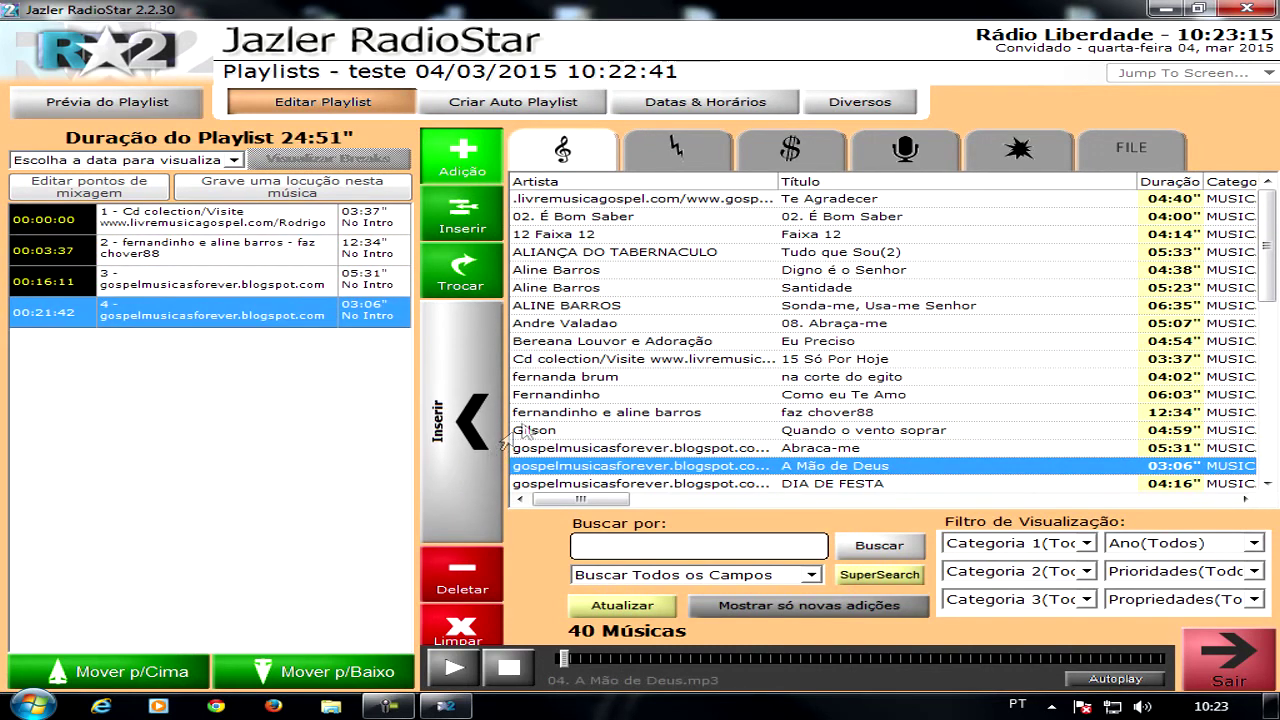
# Append faz chover88 a second time and Eu Preciso by Bereana Louvor e Adoração to the end of the playlist.
pyautogui.click(532, 414)
pyautogui.click(484, 430)
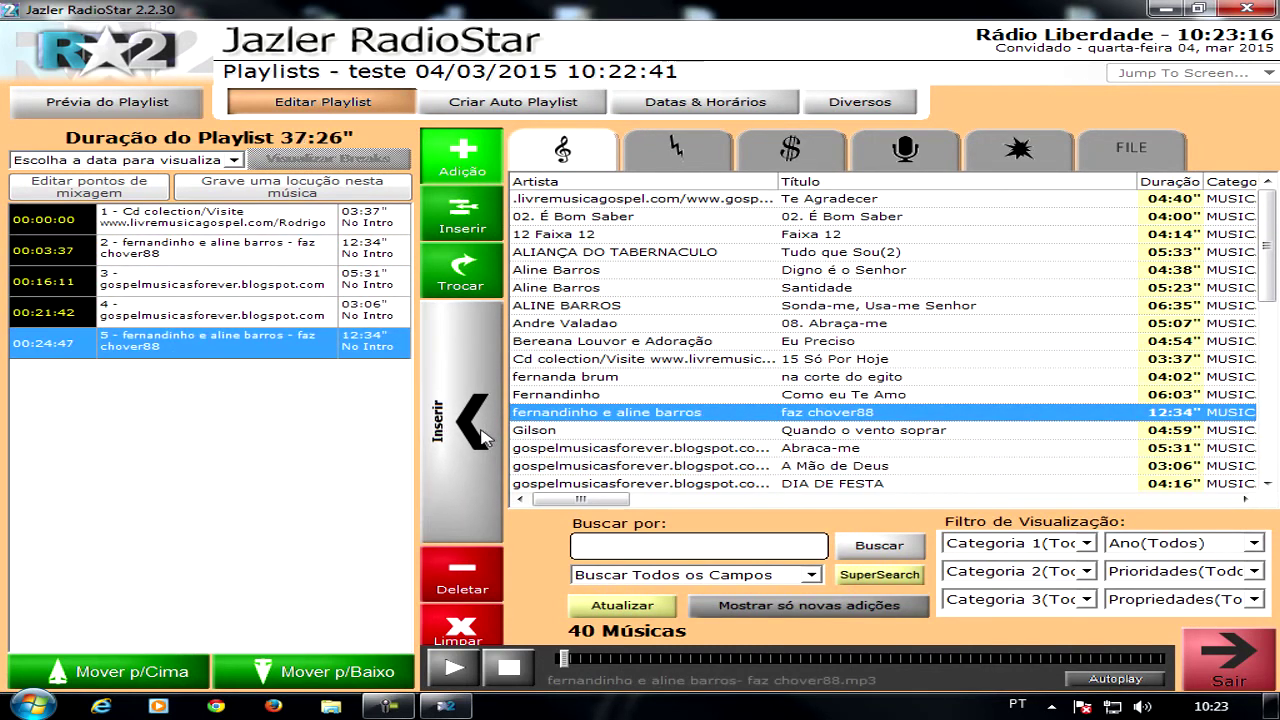
pyautogui.click(545, 341)
pyautogui.click(465, 440)
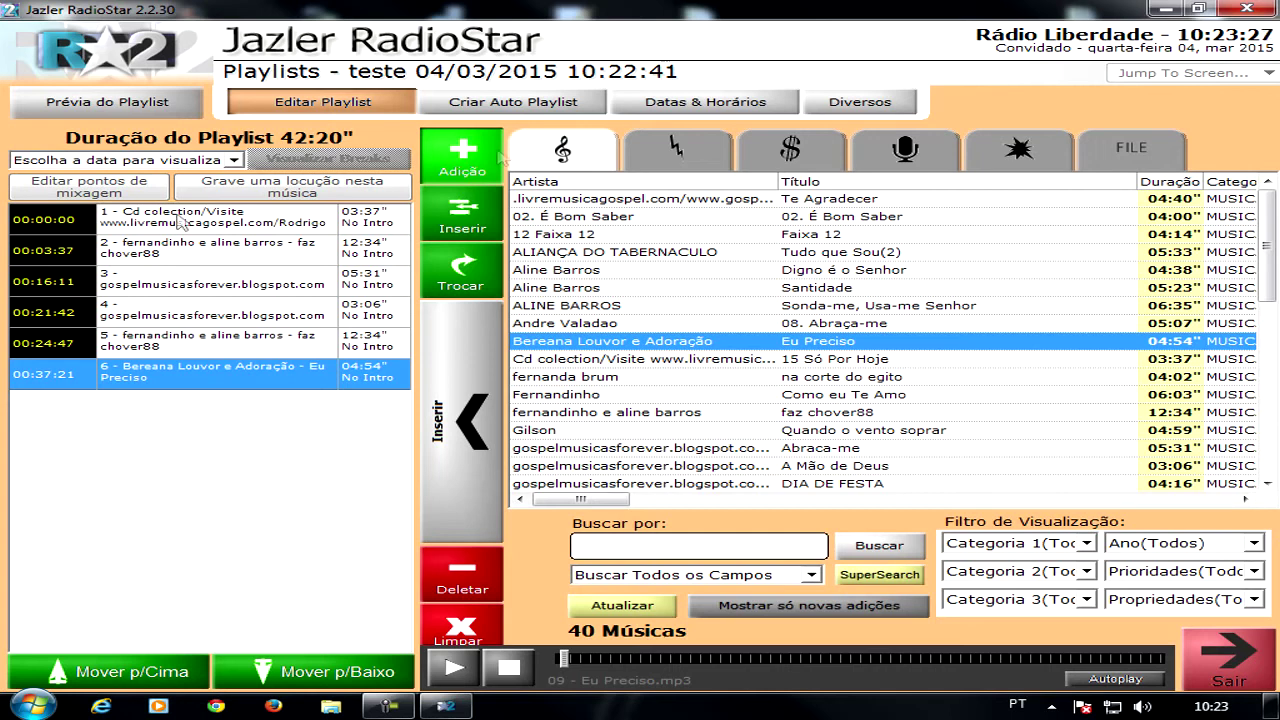
# View the start date and time selection dialog in Datas & Horários and close it without adding a date.
pyautogui.click(719, 110)
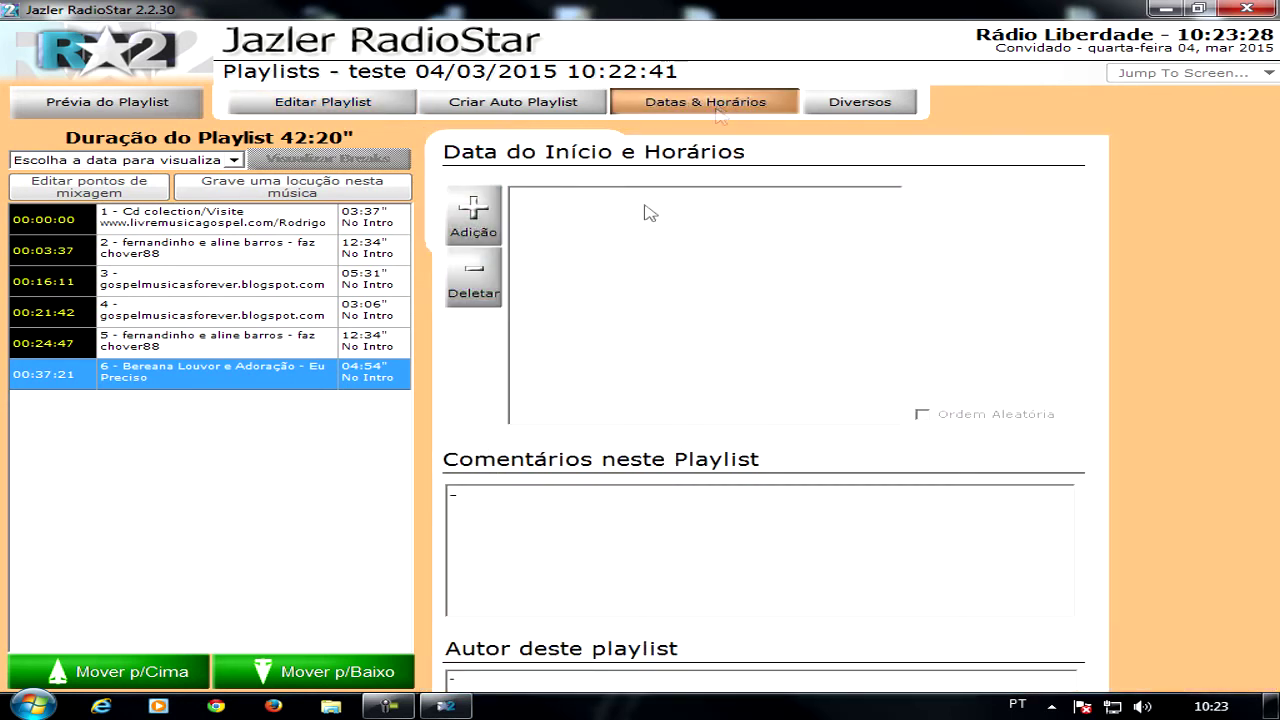
pyautogui.click(490, 233)
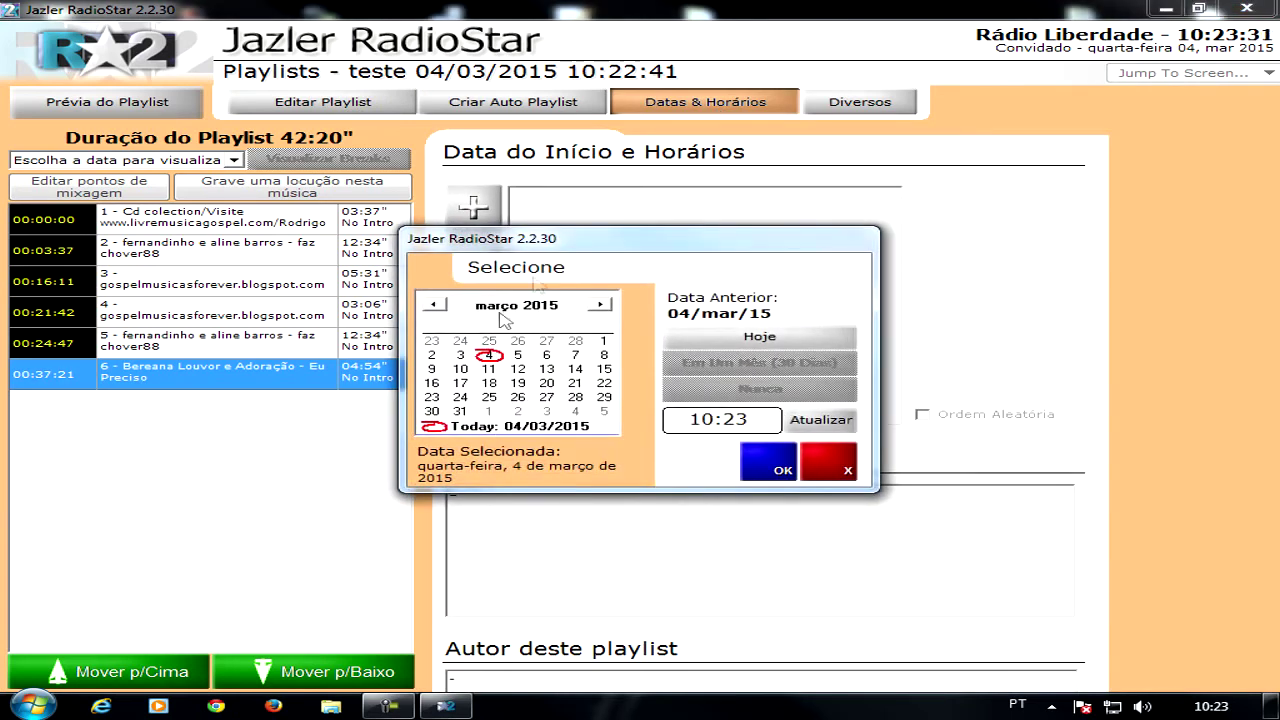
pyautogui.moveTo(586, 246); pyautogui.dragTo(686, 238)
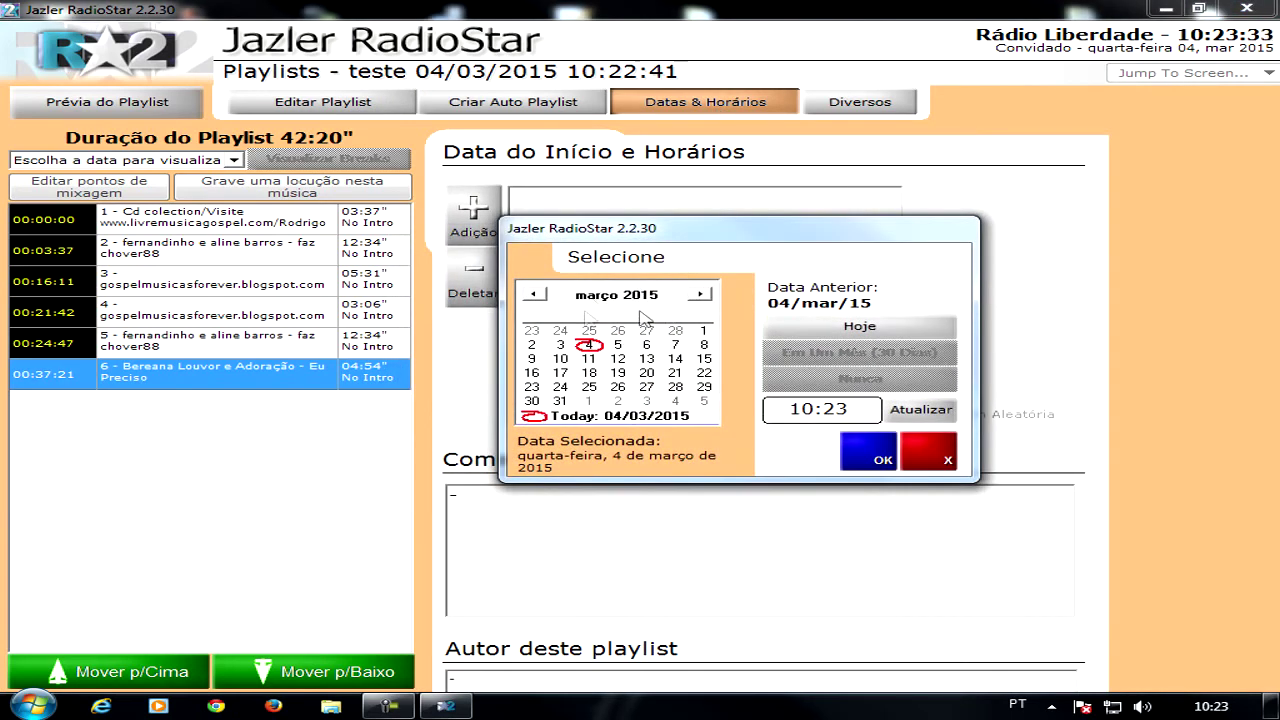
pyautogui.click(927, 454)
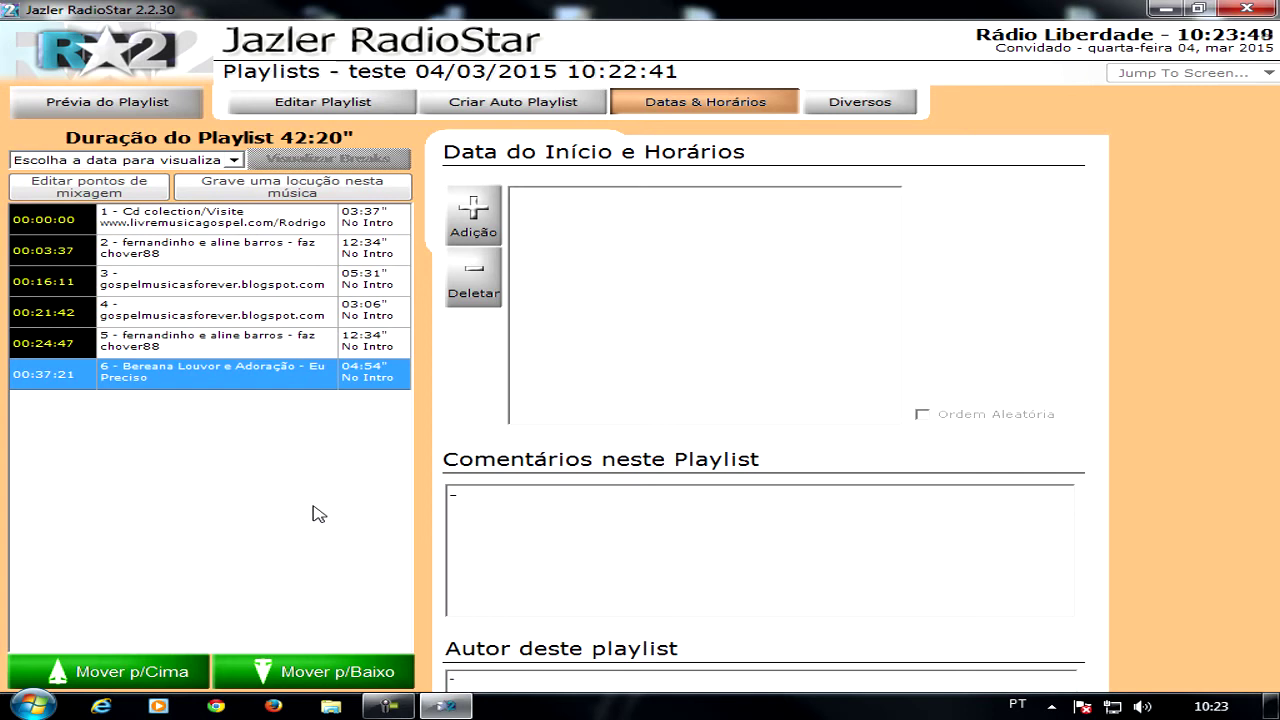
# Close the playlist editor, check the teste playlist's song preview and leave the list of available playlists.
pyautogui.click(1264, 9)
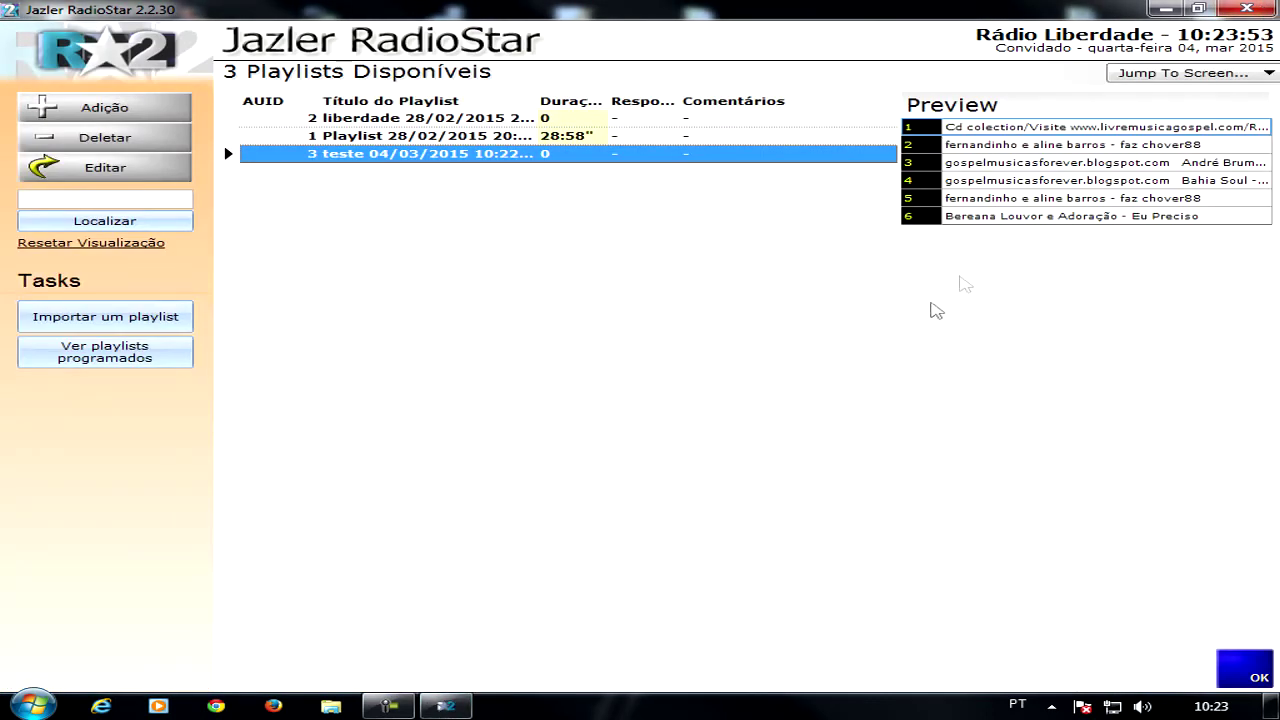
pyautogui.click(424, 136)
pyautogui.click(424, 154)
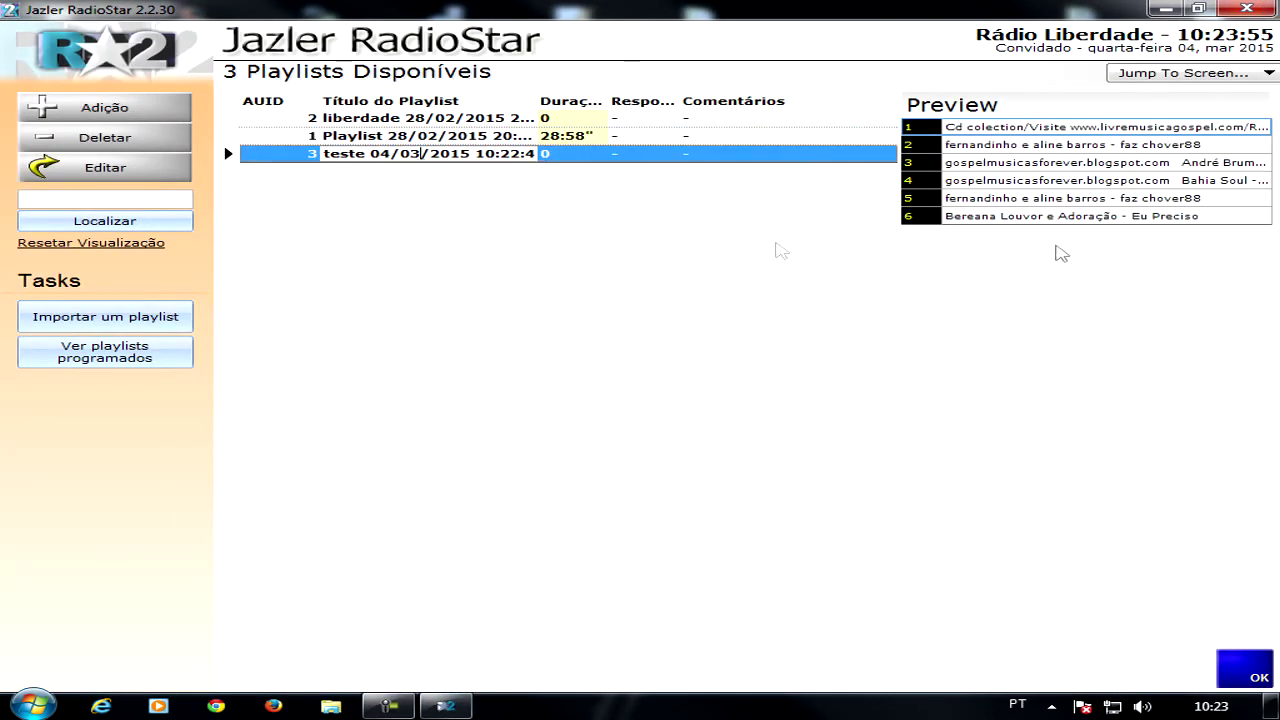
pyautogui.click(1242, 672)
# View the Estúdio broadcast screen and return to the Painel de Controle, shifting its window slightly.
pyautogui.click(1090, 623)
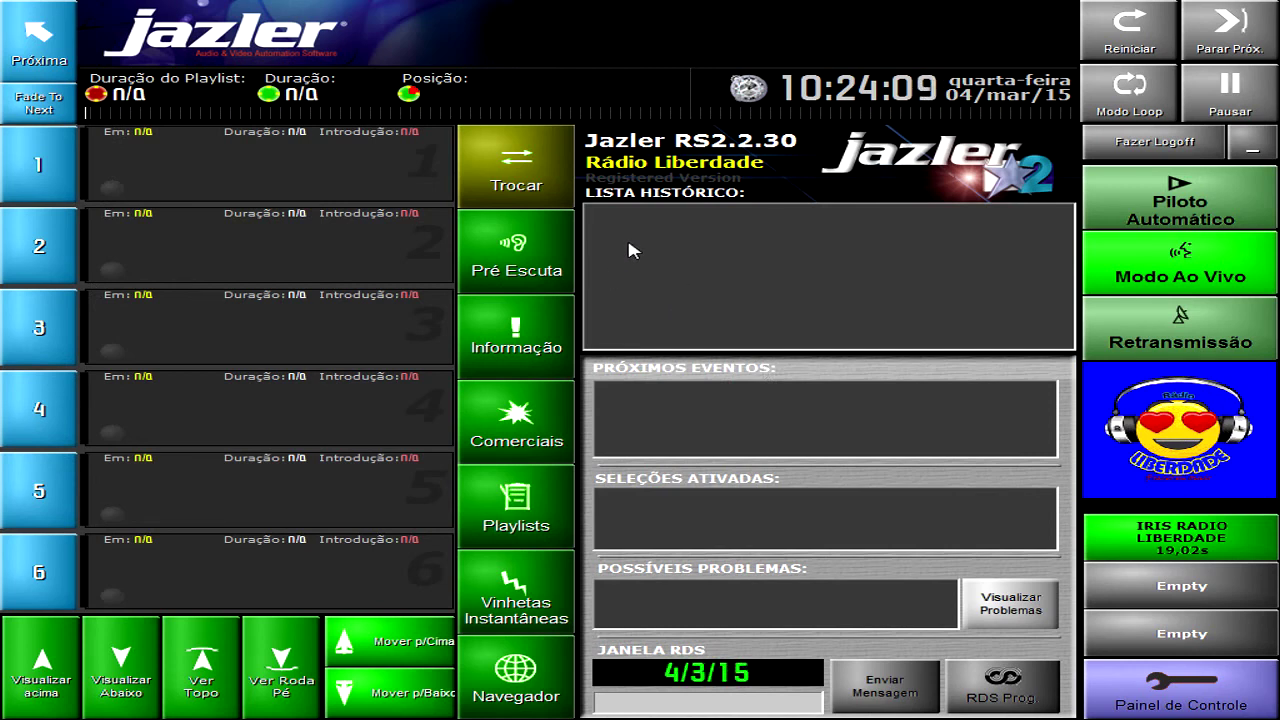
pyautogui.click(1173, 706)
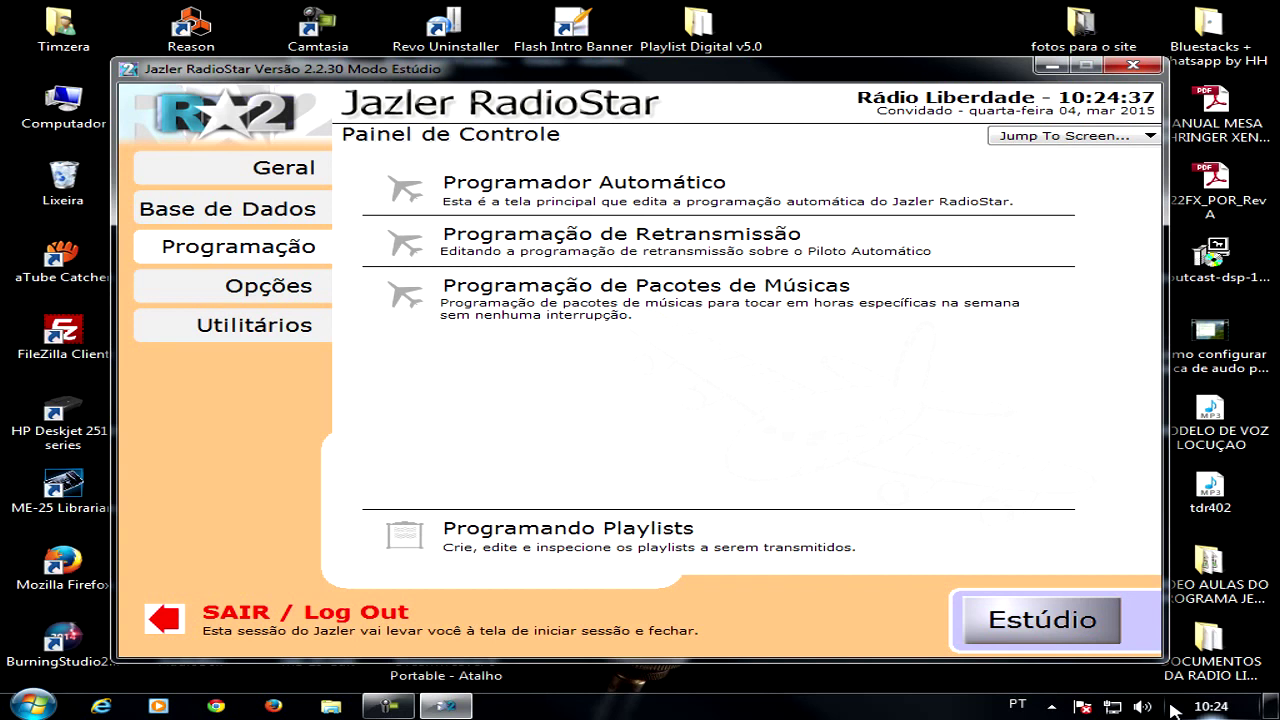
pyautogui.moveTo(815, 75); pyautogui.dragTo(831, 66)
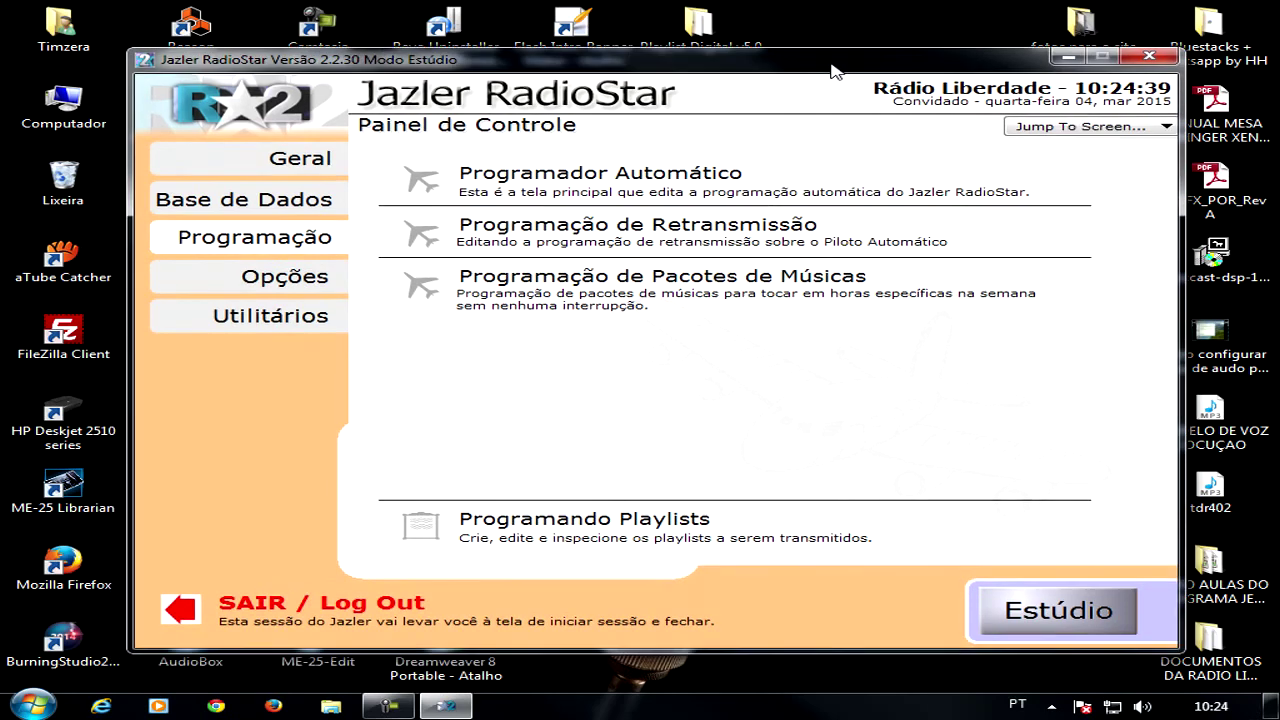